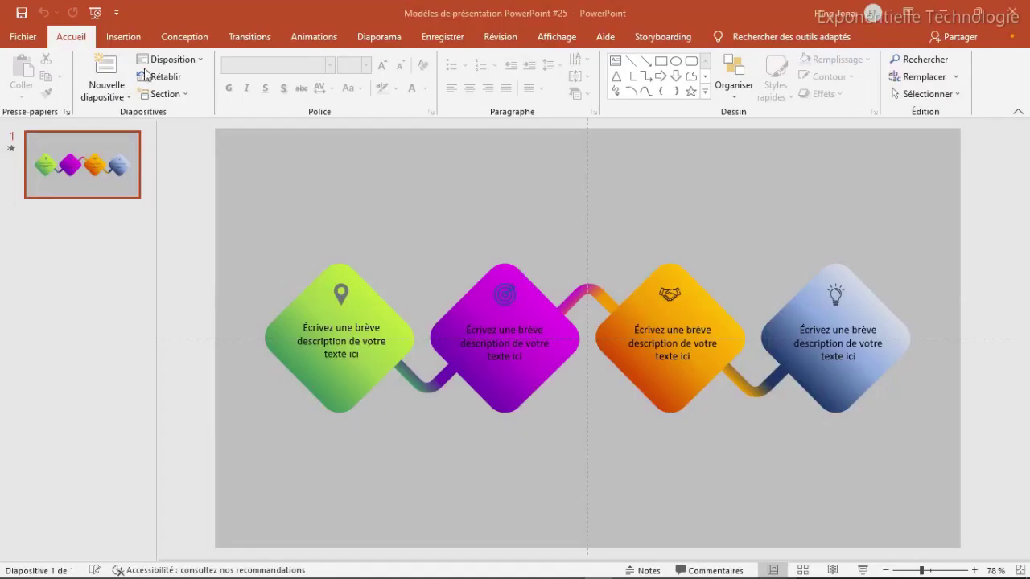
- Play the four-diamond slide as a slideshow from the first slide
left_click(390, 41)
left_click(44, 84)
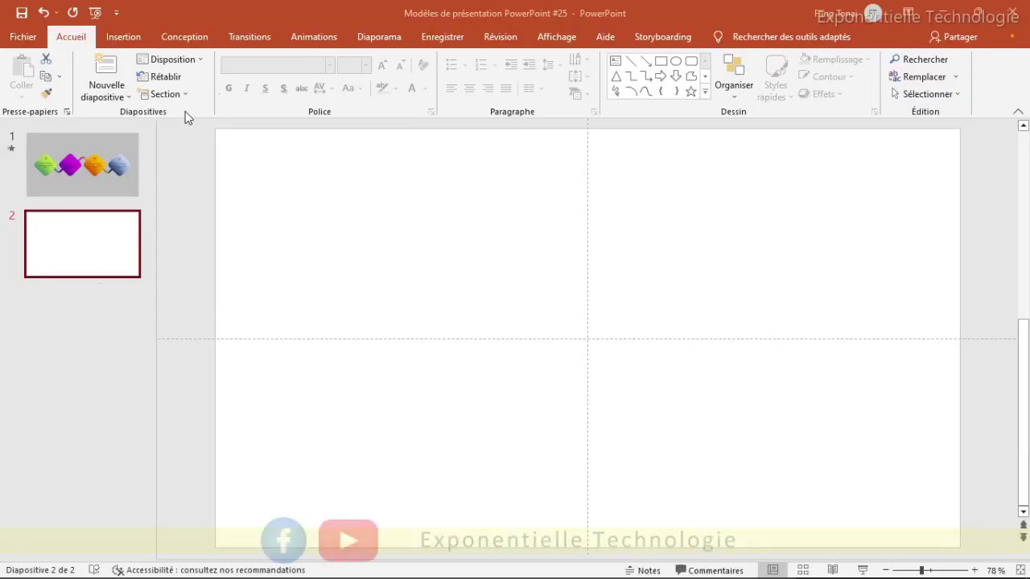
- Draw a rounded rectangle just above the centre of slide 2
left_click(552, 37)
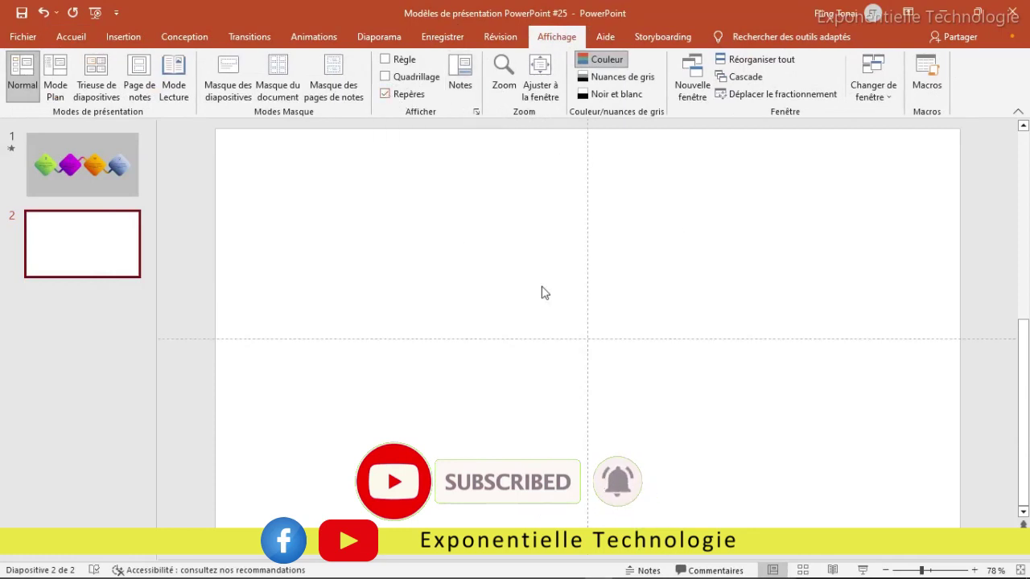
left_click(123, 37)
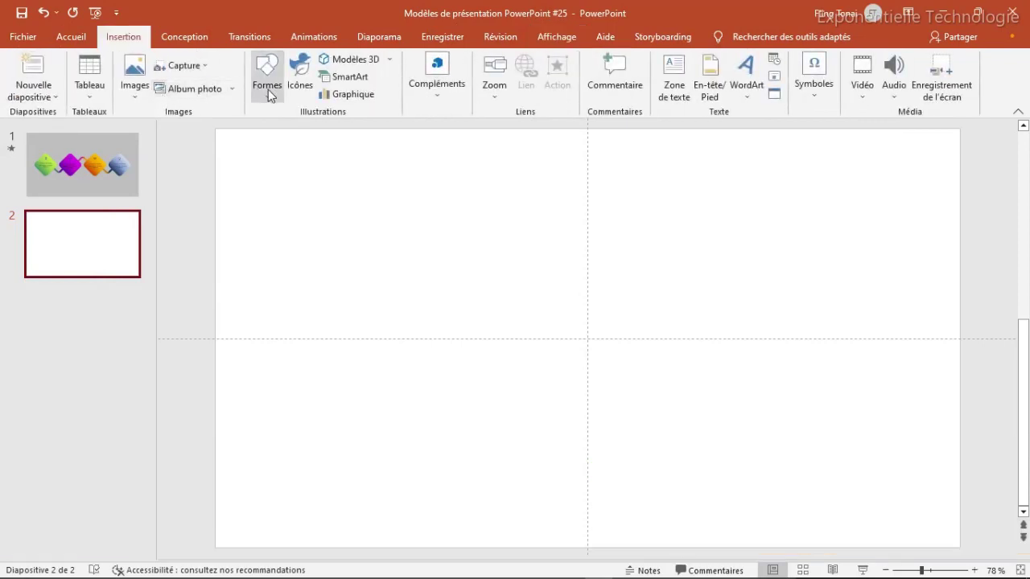
left_click(268, 90)
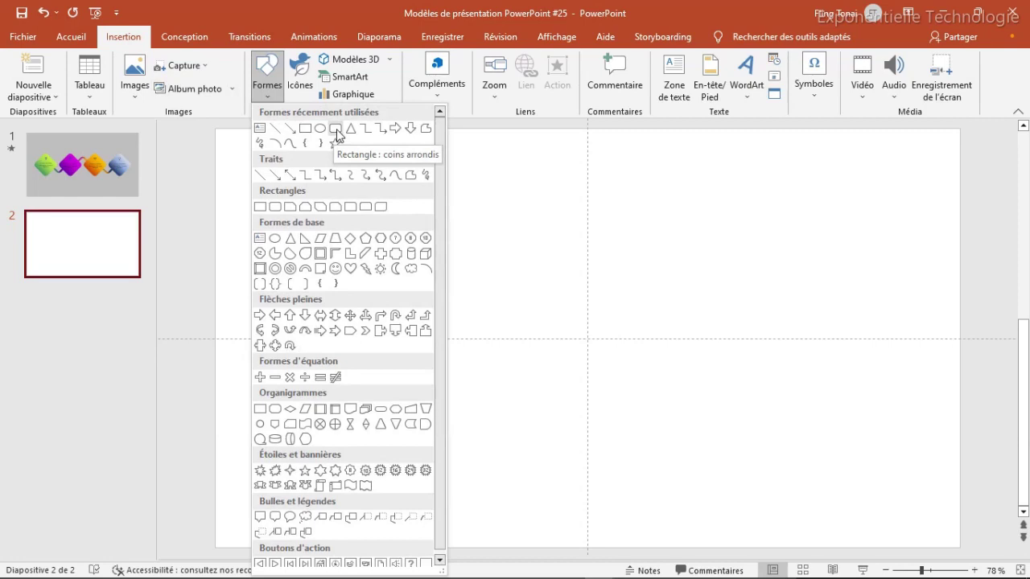
left_click(335, 130)
left_click_drag(378, 264, 536, 339)
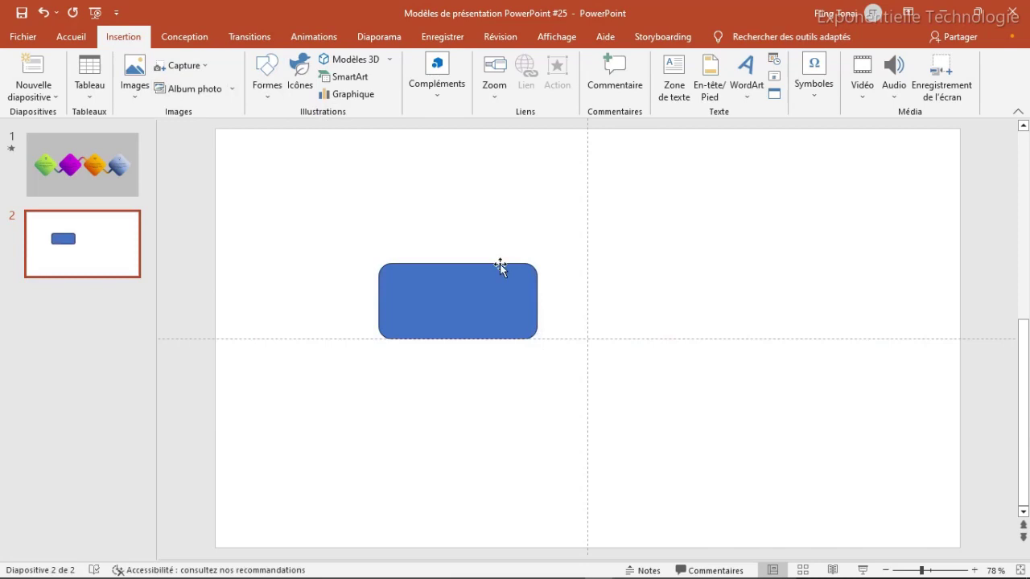
left_click(449, 293)
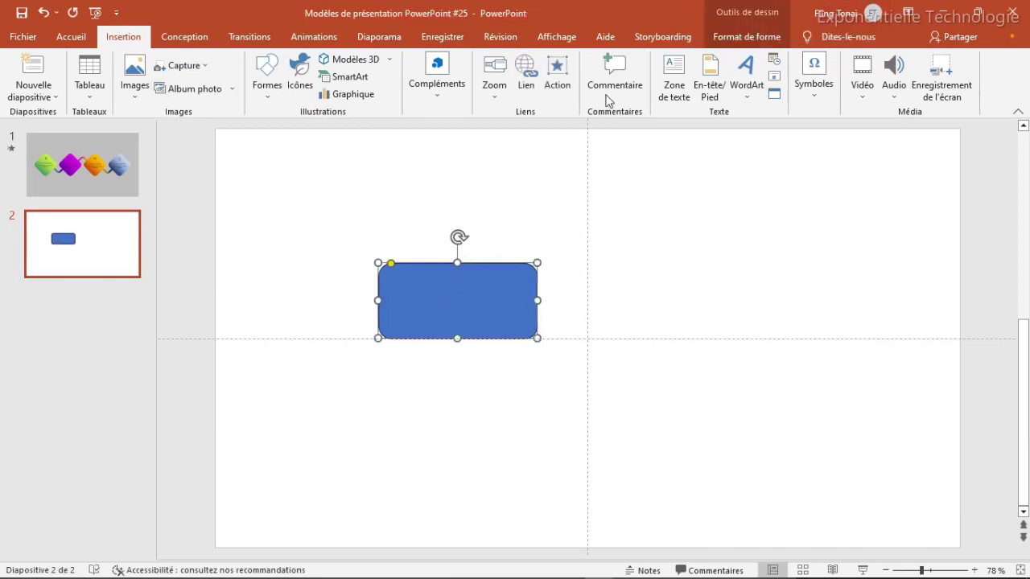
- Resize the rounded rectangle to 5,4 cm high and 5,7 cm wide
left_click(741, 40)
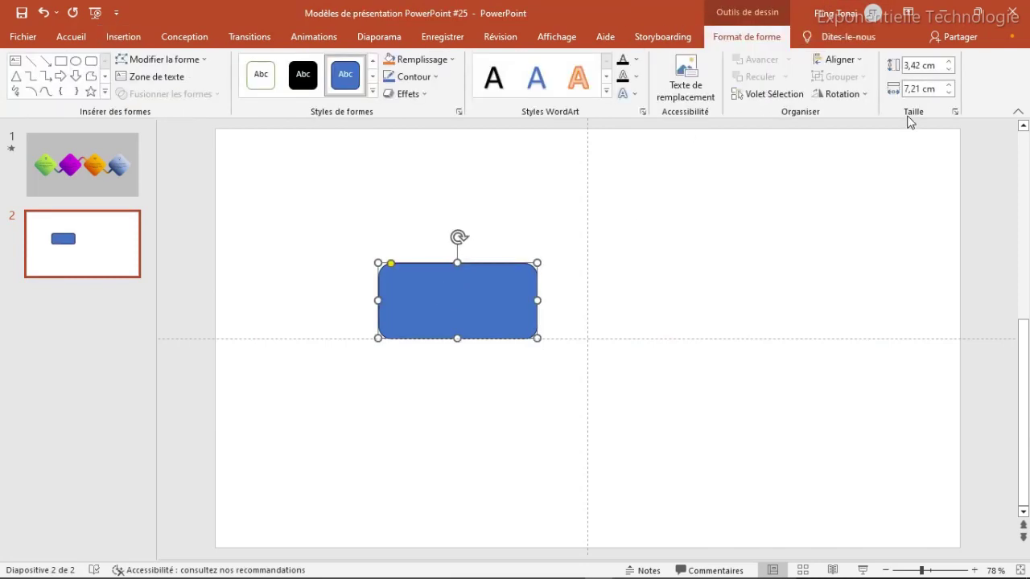
left_click(921, 67)
type("5,4")
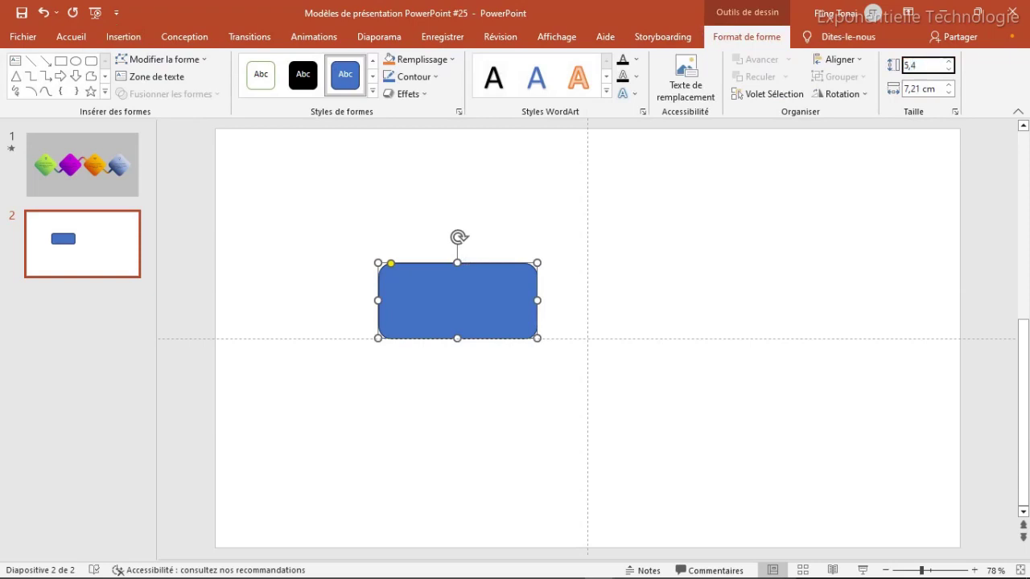
key("Tab")
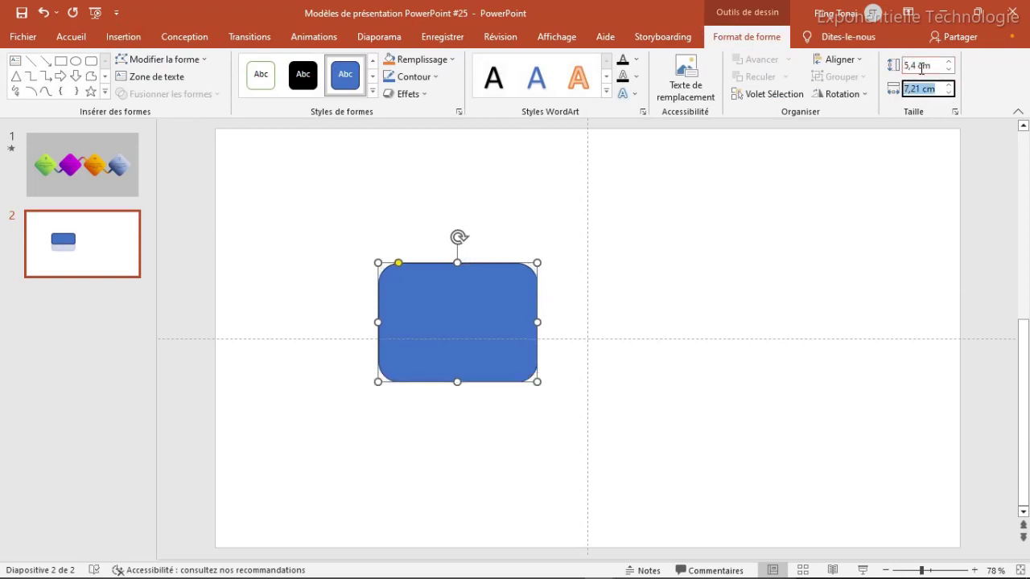
type("5,7")
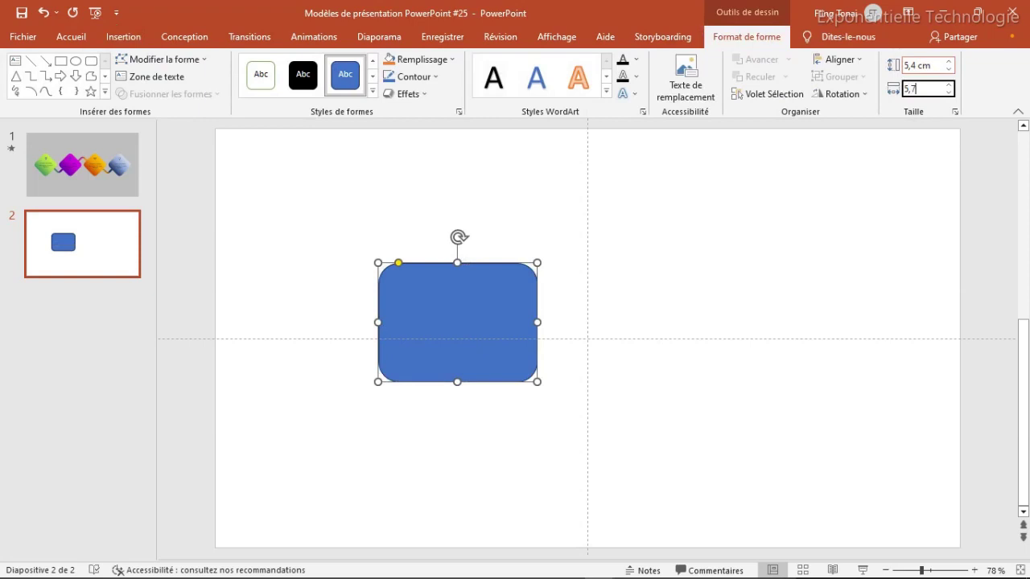
key("Tab")
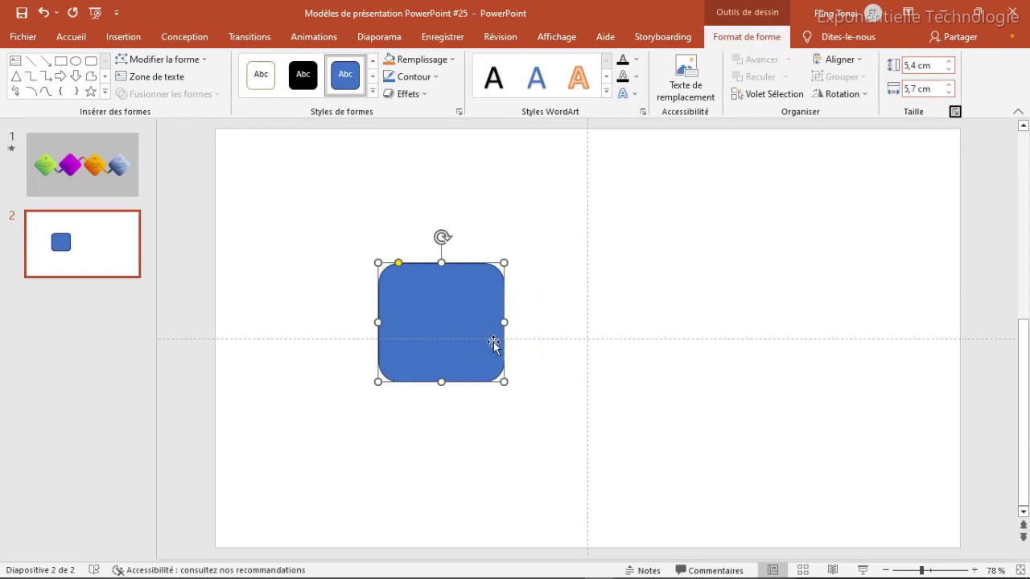
- Rotate the rounded square 45° into a diamond and move it to the slide's left side
mouse_move(446, 298)
left_mouse_down()
mouse_move(502, 322)
mouse_move(496, 313)
left_mouse_up()
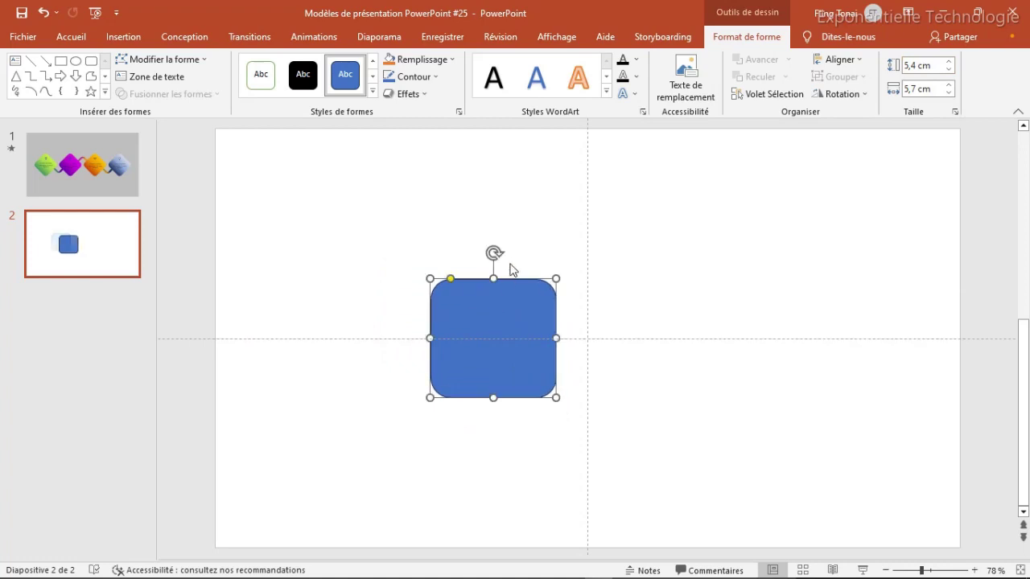
left_click_drag(493, 253, 550, 286)
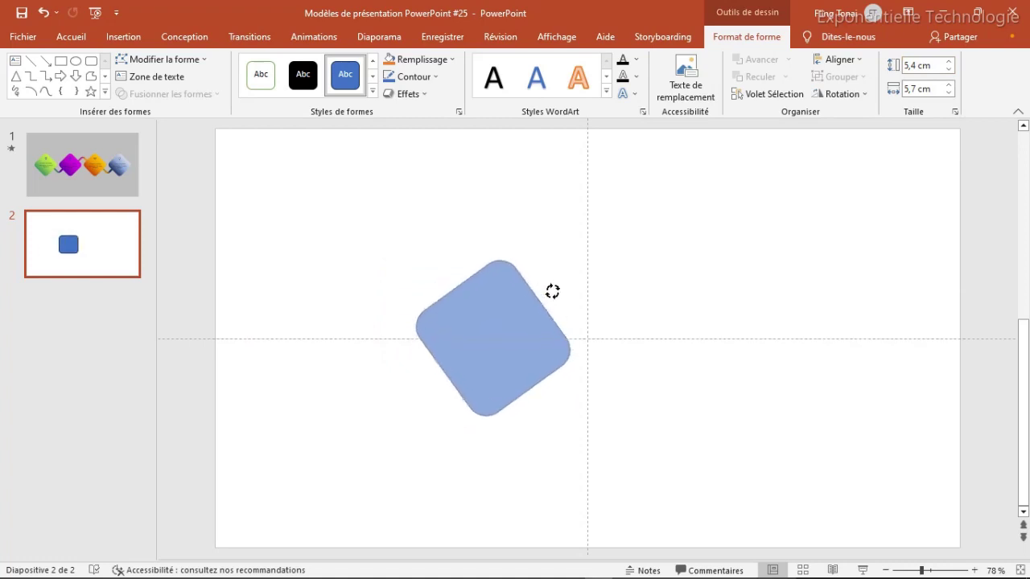
left_click_drag(549, 286, 550, 287)
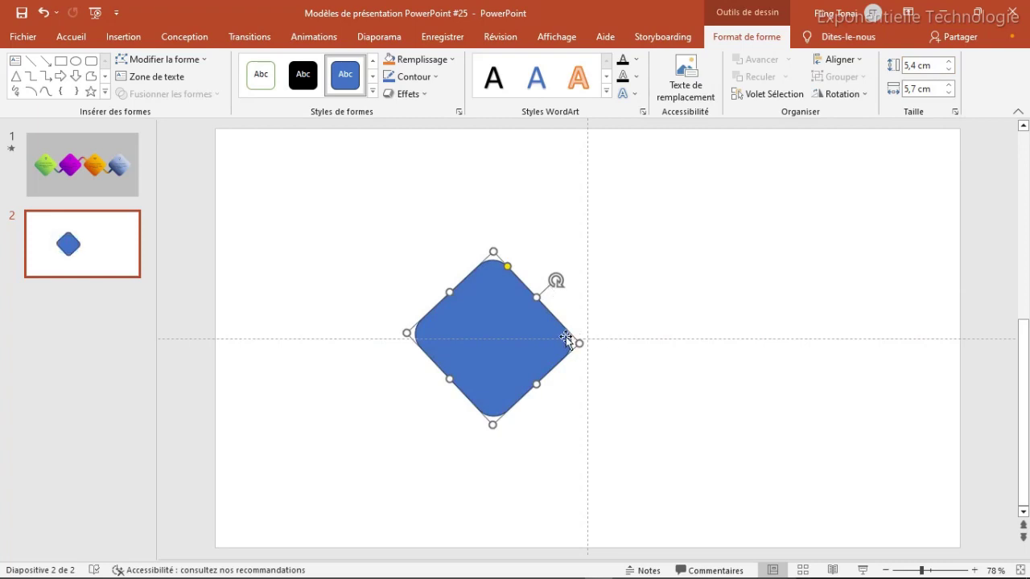
left_click_drag(557, 282, 545, 287)
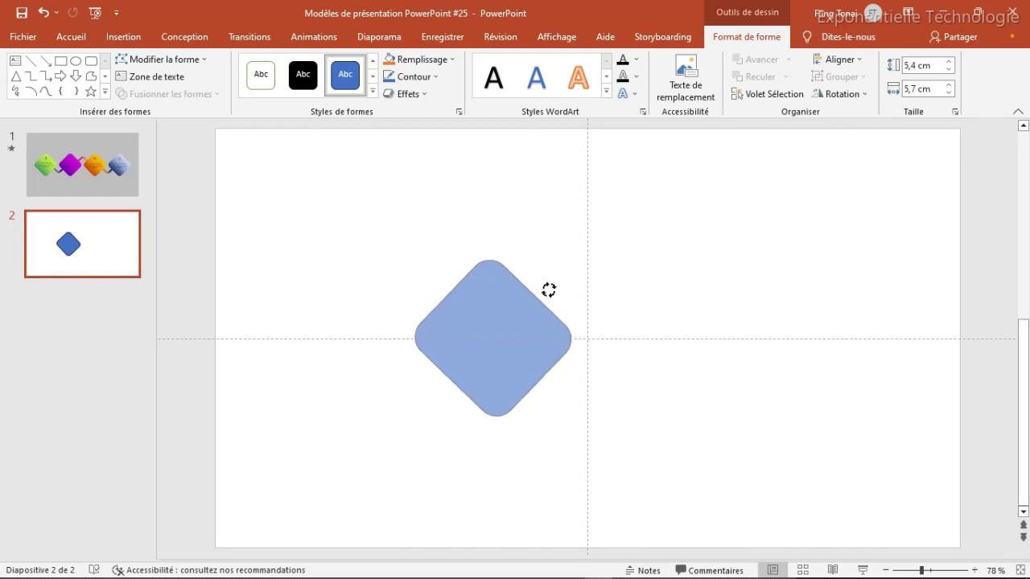
left_click_drag(546, 287, 547, 289)
left_click_drag(498, 320, 370, 325)
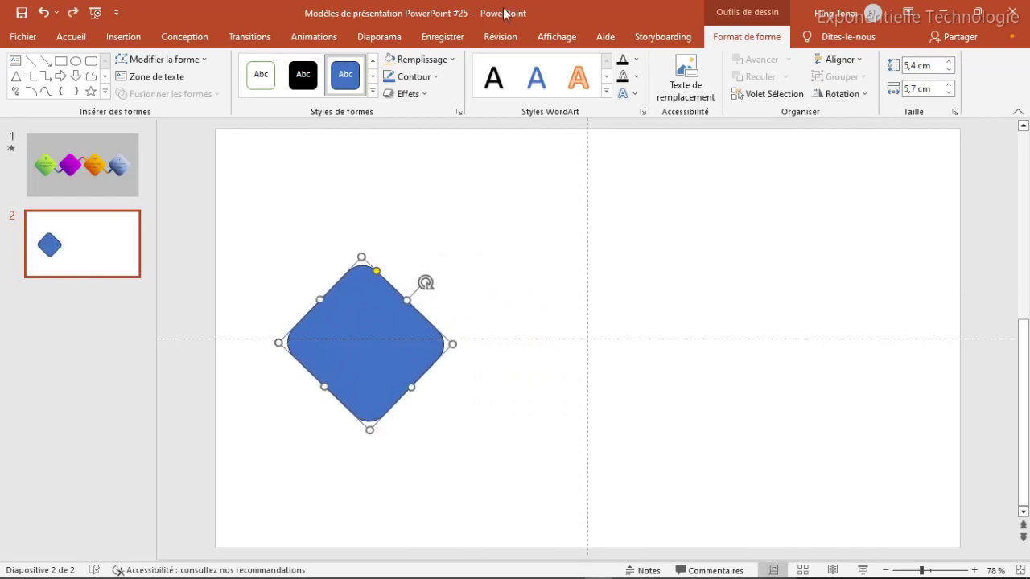
- Apply a dark blue gradient fill to the diamond and open its widened fill settings pane
left_click(420, 60)
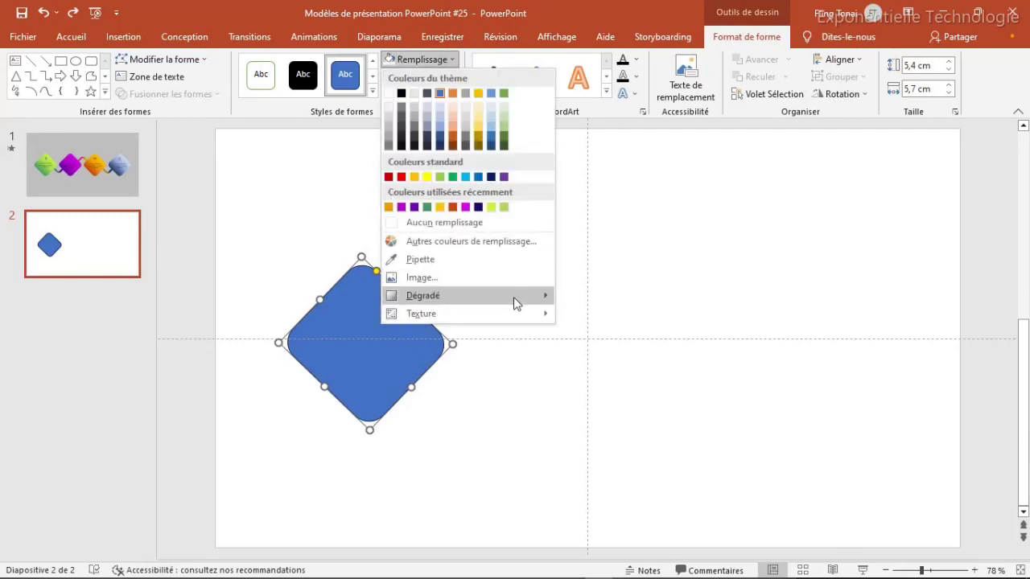
mouse_move(423, 295)
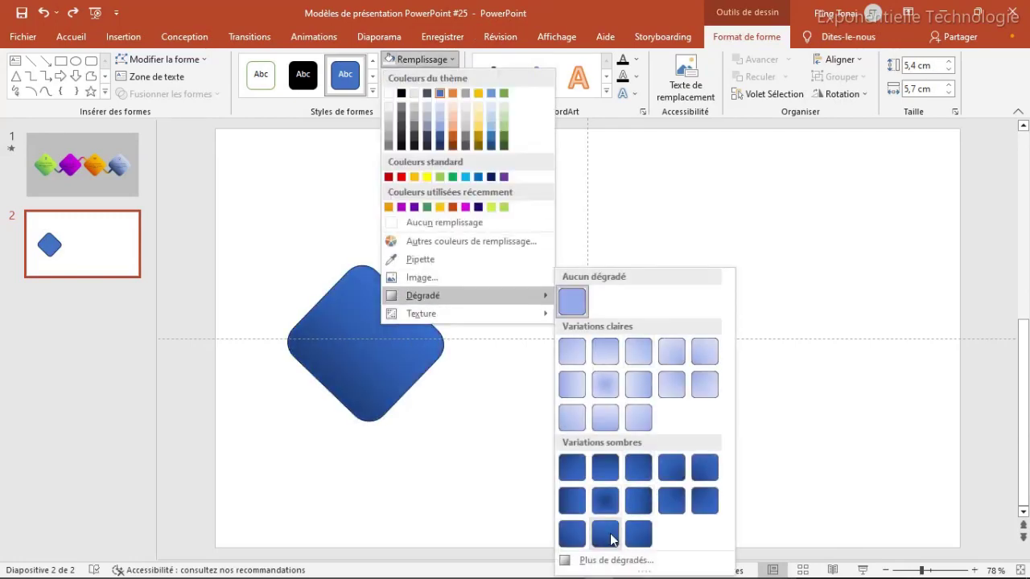
left_click(610, 540)
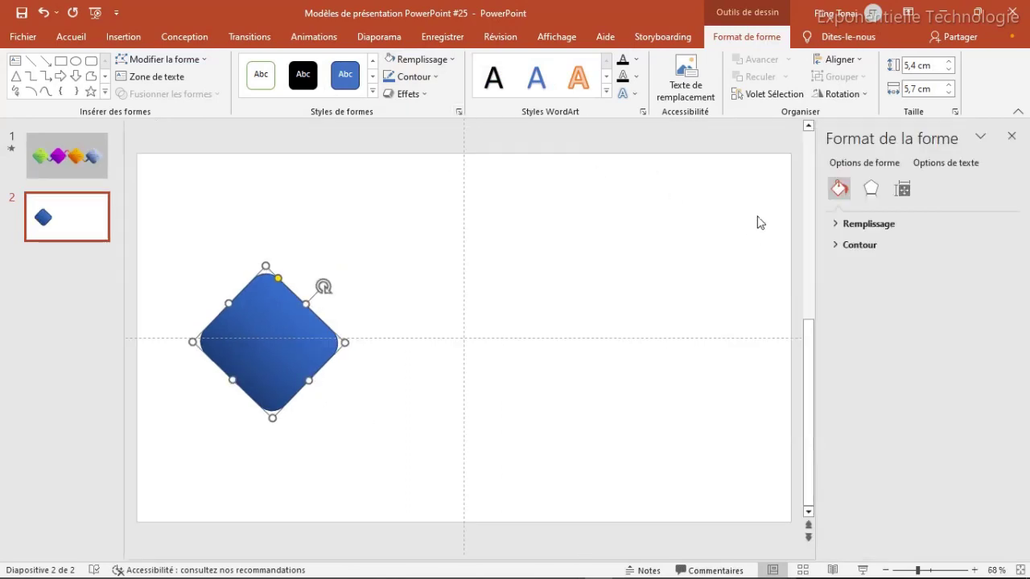
left_click(843, 228)
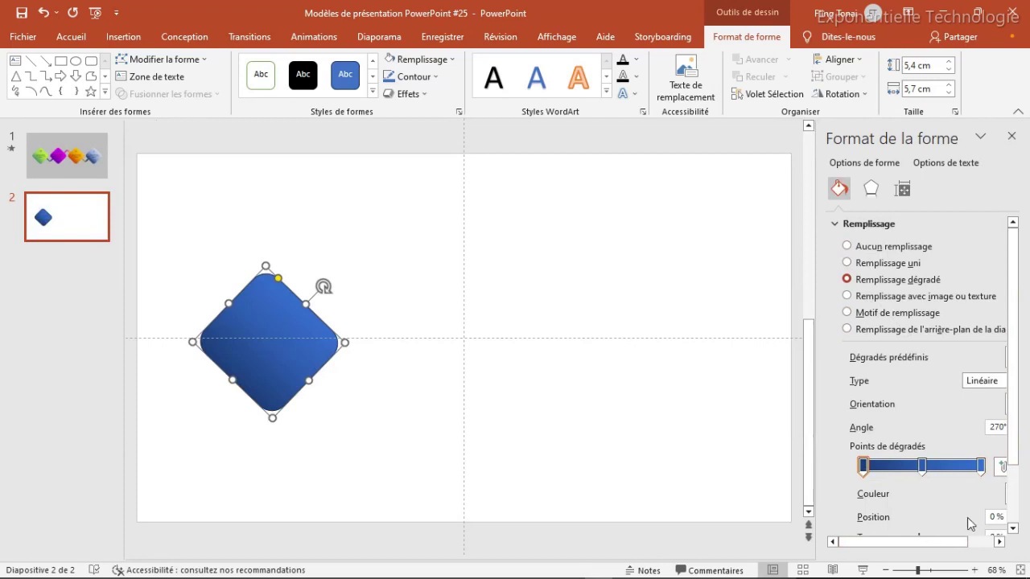
left_click_drag(959, 549, 983, 547)
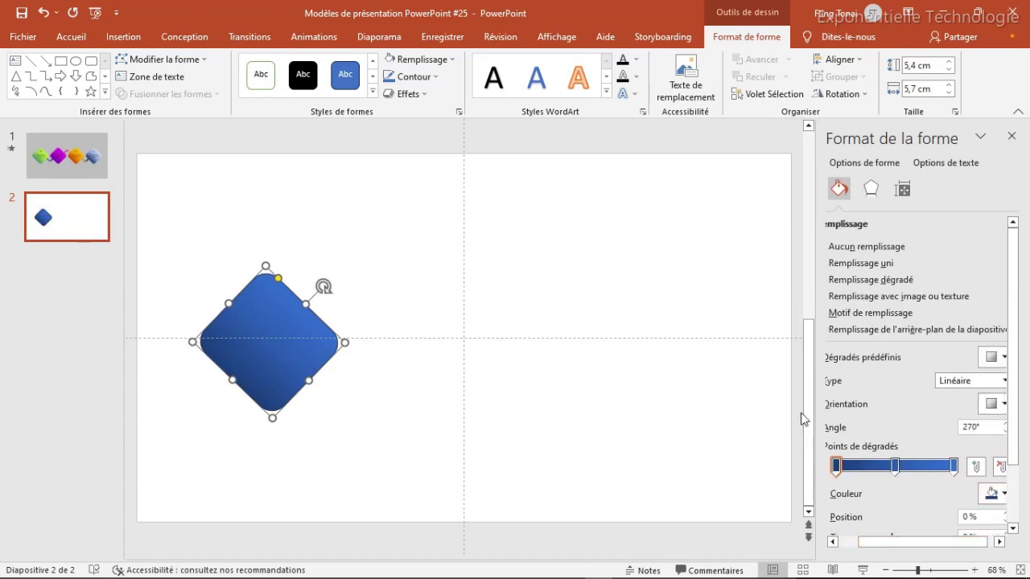
left_click_drag(816, 386, 724, 380)
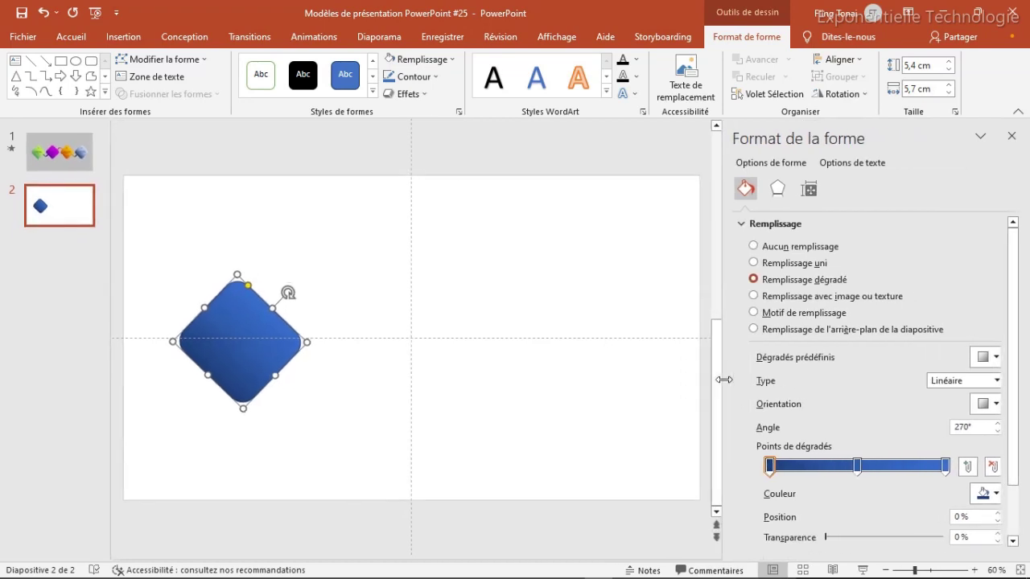
- Recolour the three gradient stops to green, light yellow-green and lime green
left_click(996, 494)
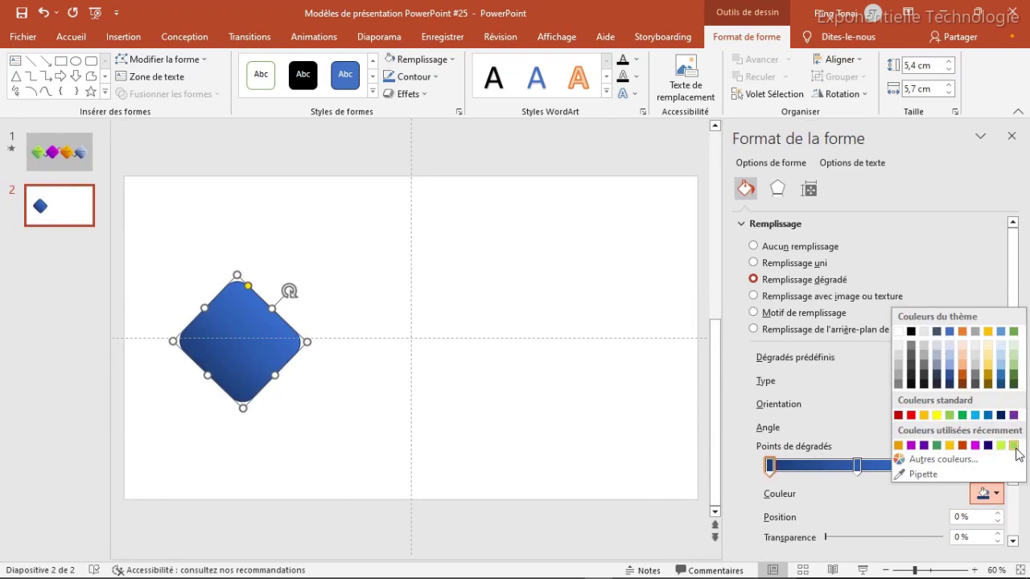
left_click(938, 445)
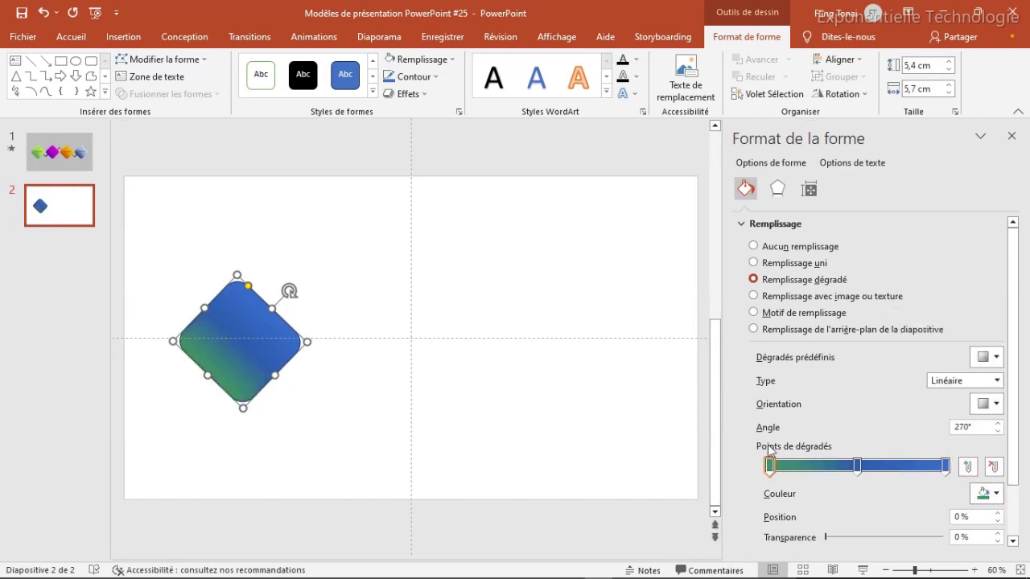
left_click(855, 466)
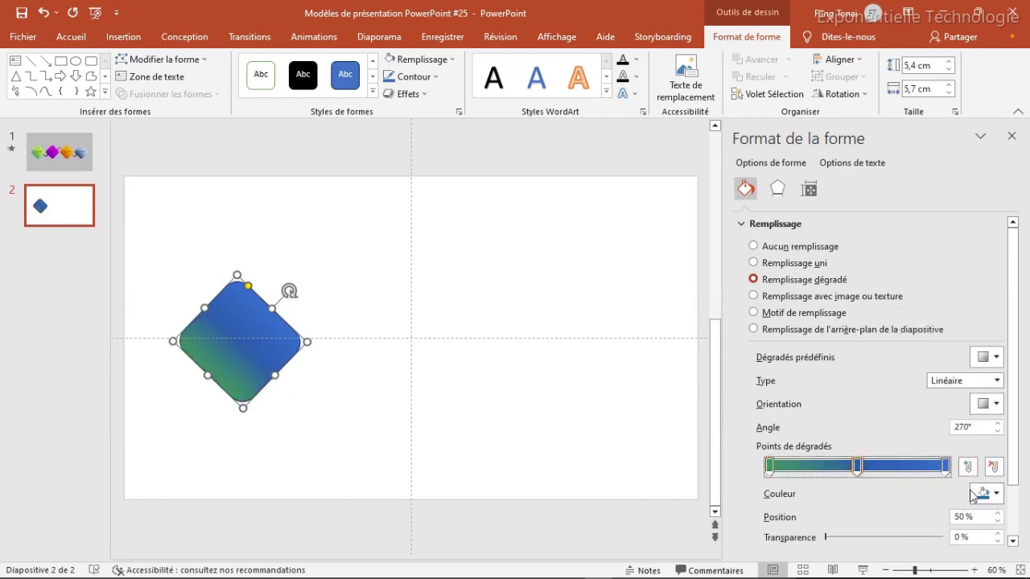
left_click(996, 494)
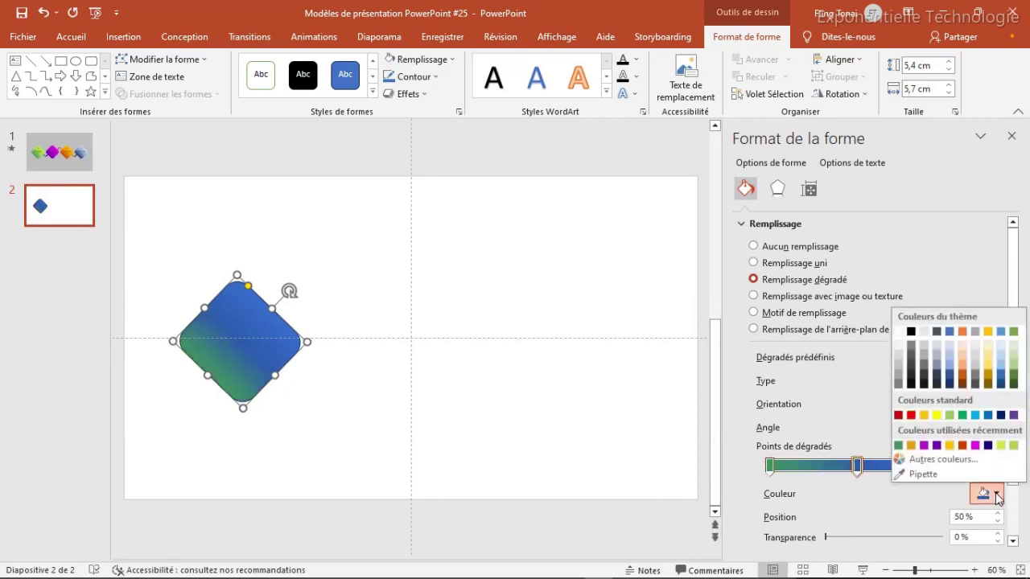
left_click(1014, 445)
left_click(942, 465)
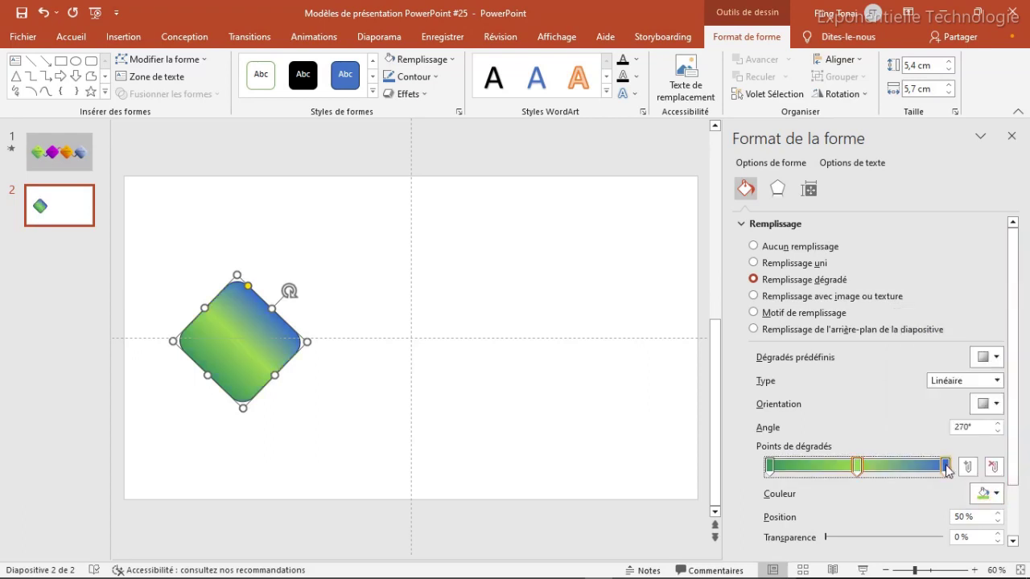
left_click(990, 493)
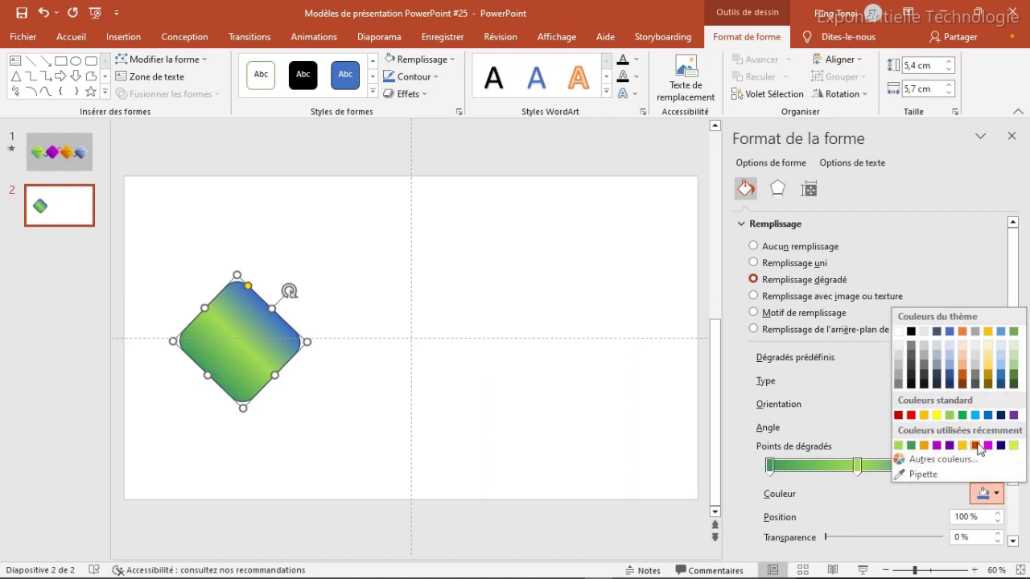
left_click(1012, 447)
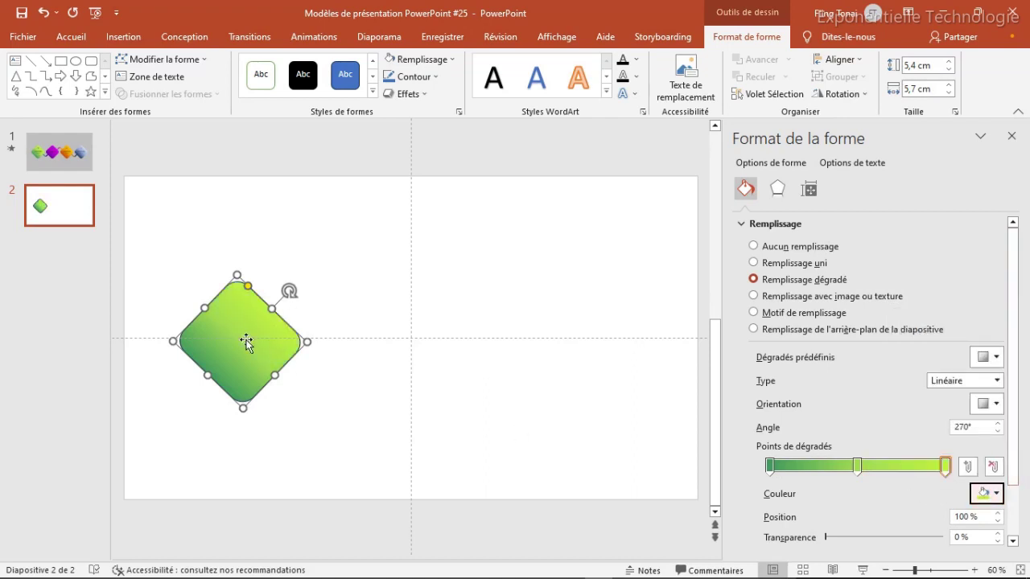
- Remove the diamond's outline with Sans contour
left_click(432, 389)
left_click(253, 312)
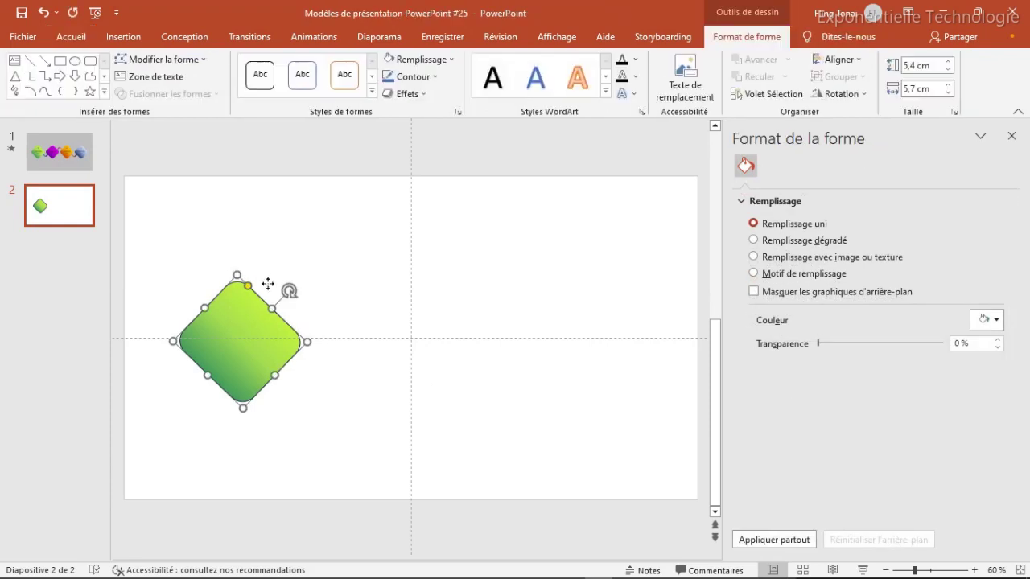
left_click(434, 77)
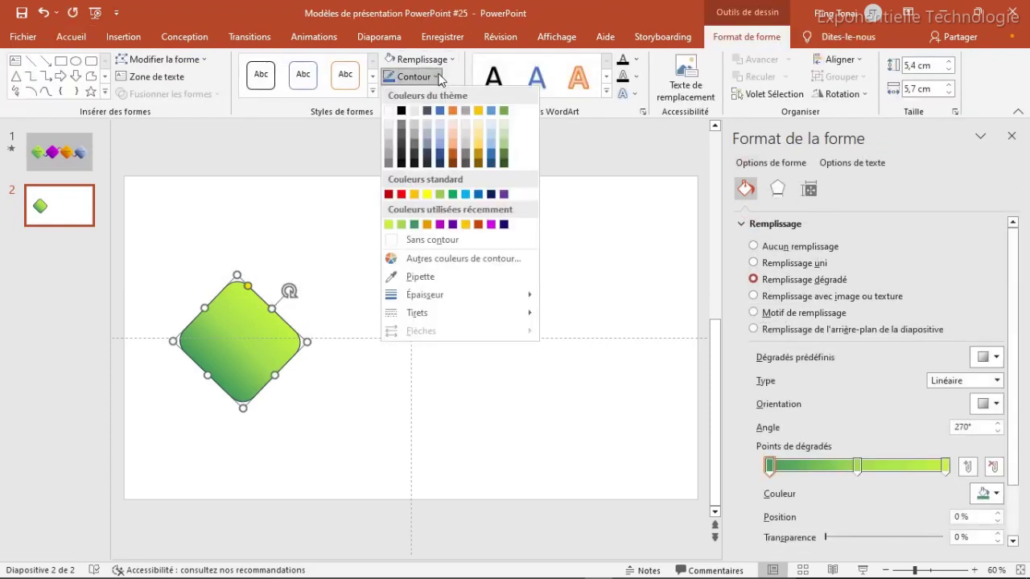
left_click(398, 246)
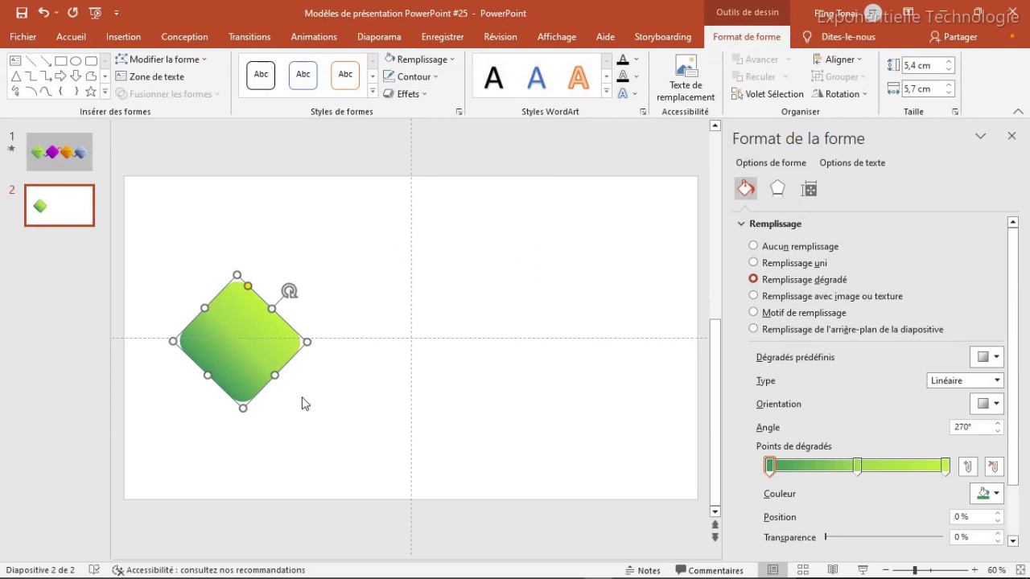
- Duplicate the diamond with Ctrl+D to build a row of four diamonds across the slide
key("ctrl+d")
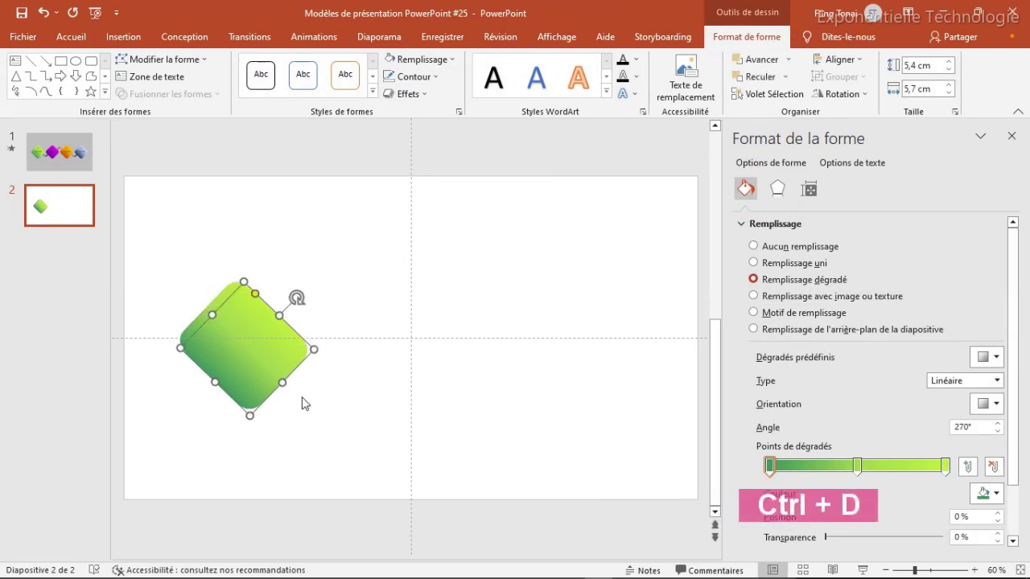
mouse_move(262, 351)
left_mouse_down()
mouse_move(368, 356)
mouse_move(385, 342)
left_mouse_up()
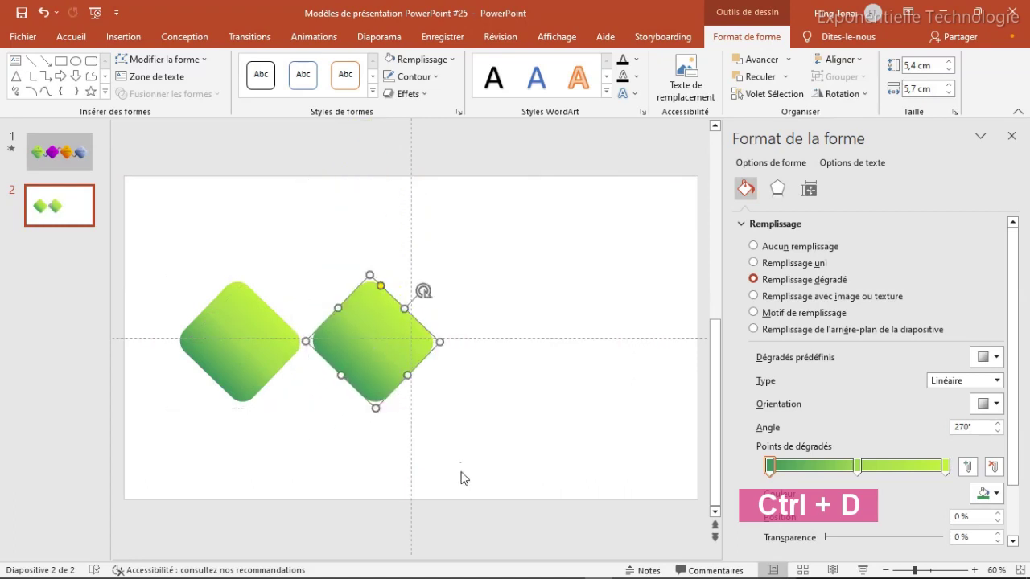
left_click(406, 429)
left_click_drag(454, 449, 153, 233)
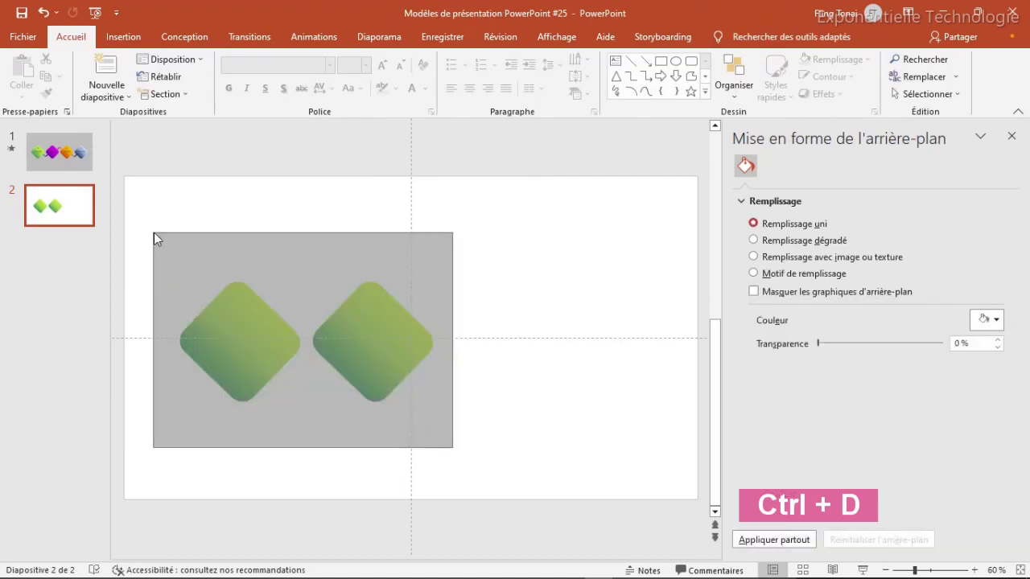
left_click_drag(247, 335, 215, 330)
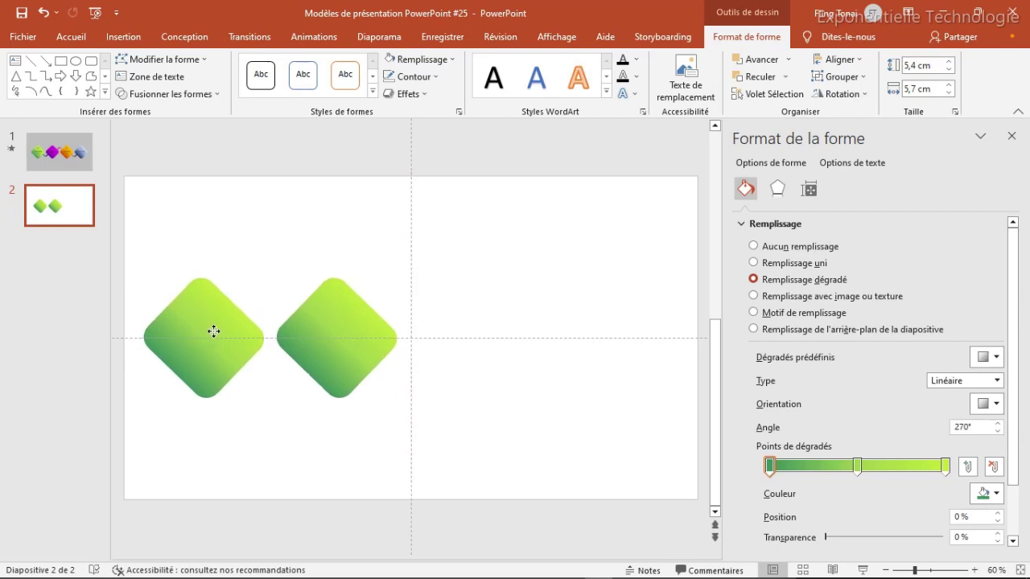
left_click_drag(215, 330, 214, 334)
key("ctrl+d")
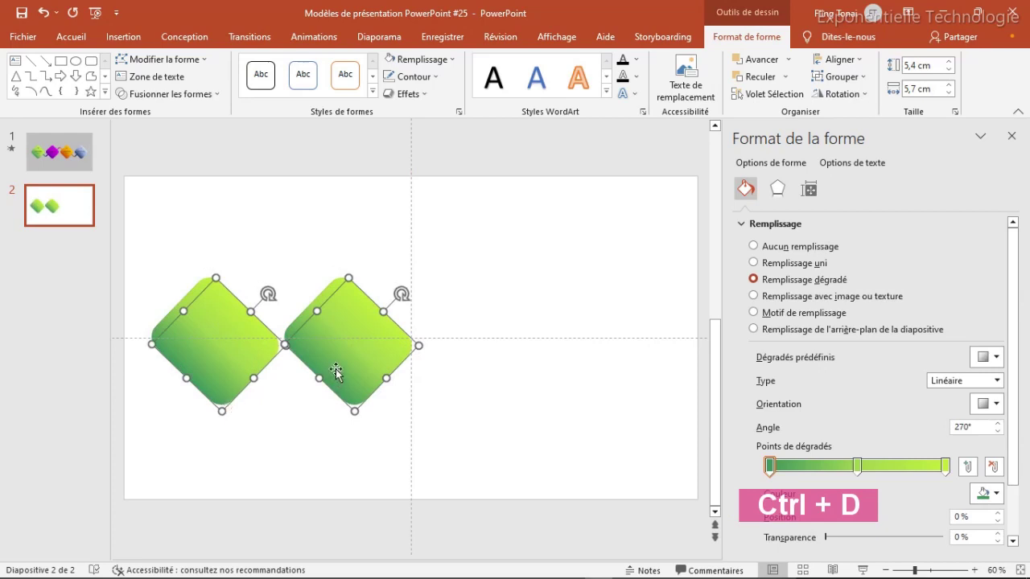
left_click_drag(375, 341, 605, 339)
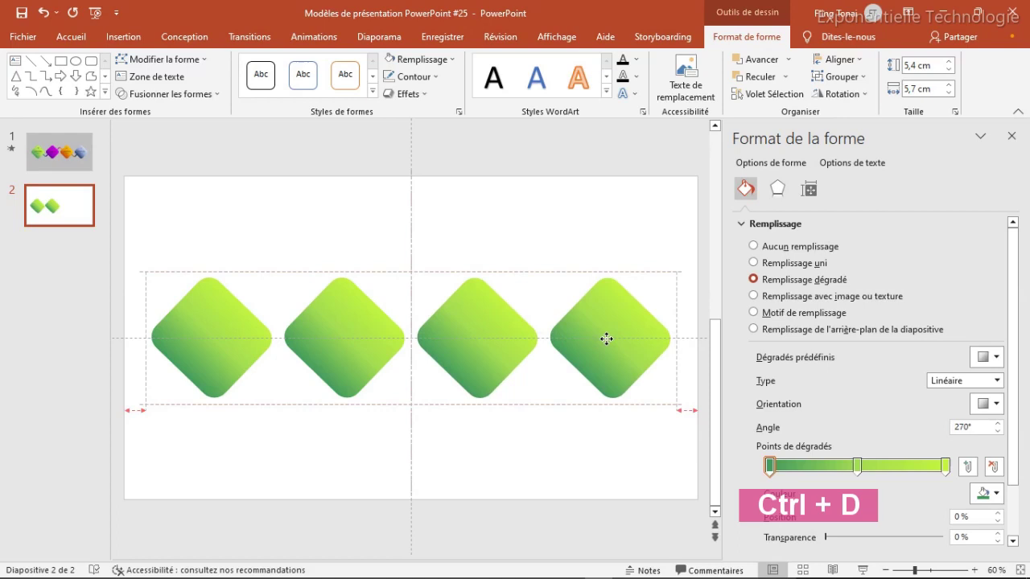
left_click(552, 437)
- Place a copy of the first diamond above the row
left_click(223, 337)
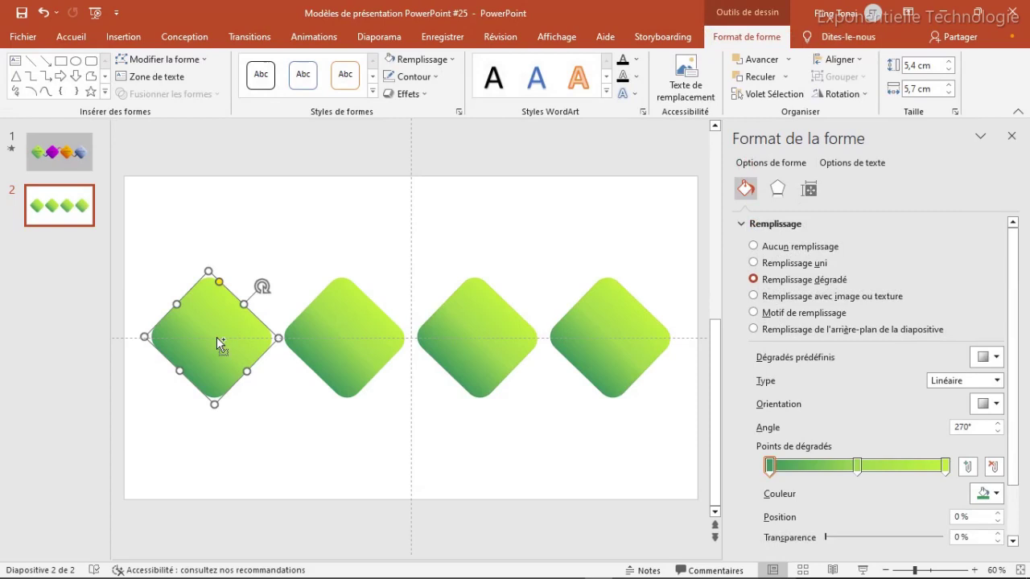
key("ctrl+z")
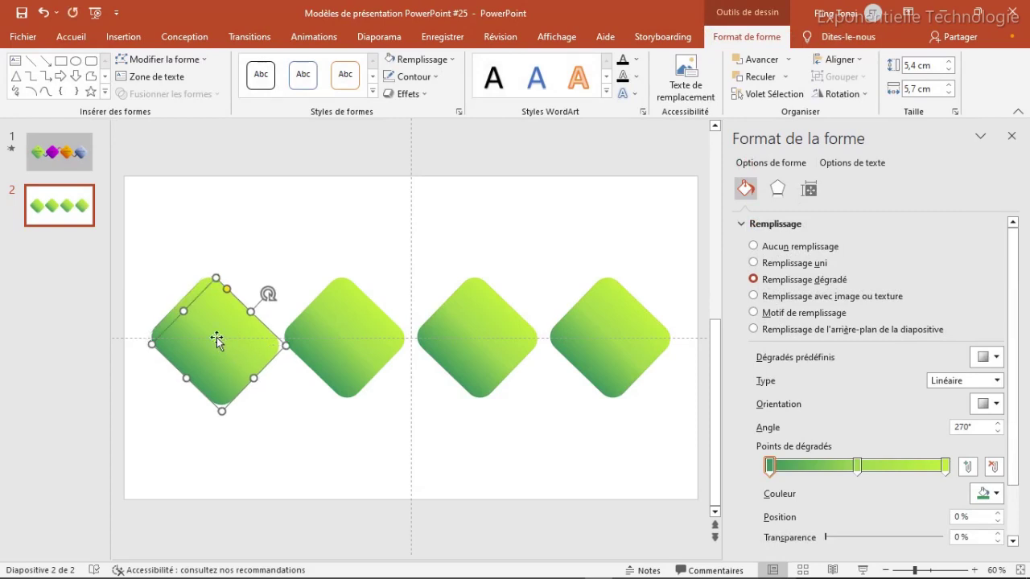
left_click_drag(216, 340, 272, 233)
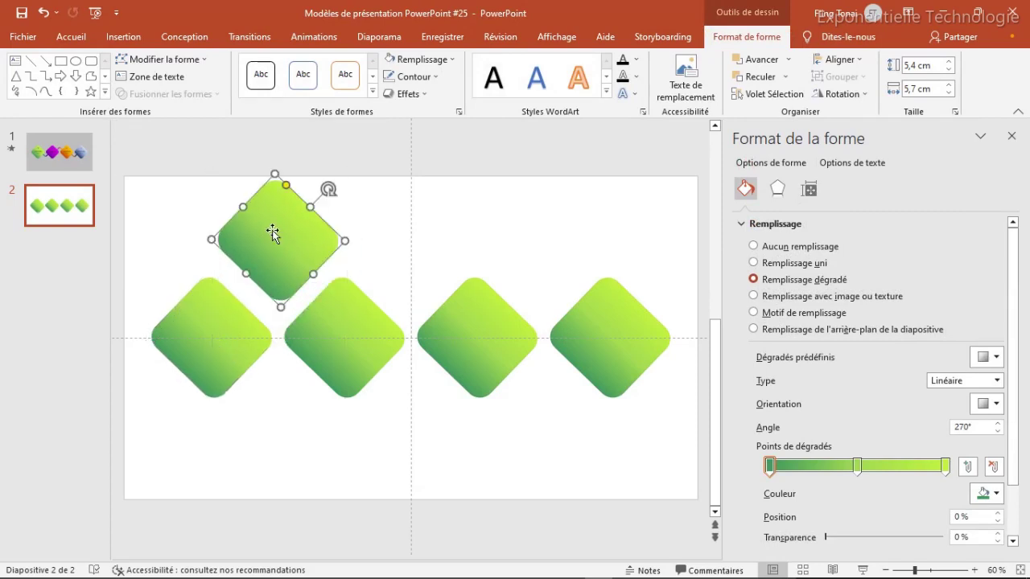
scroll(236, 248, "up", 1)
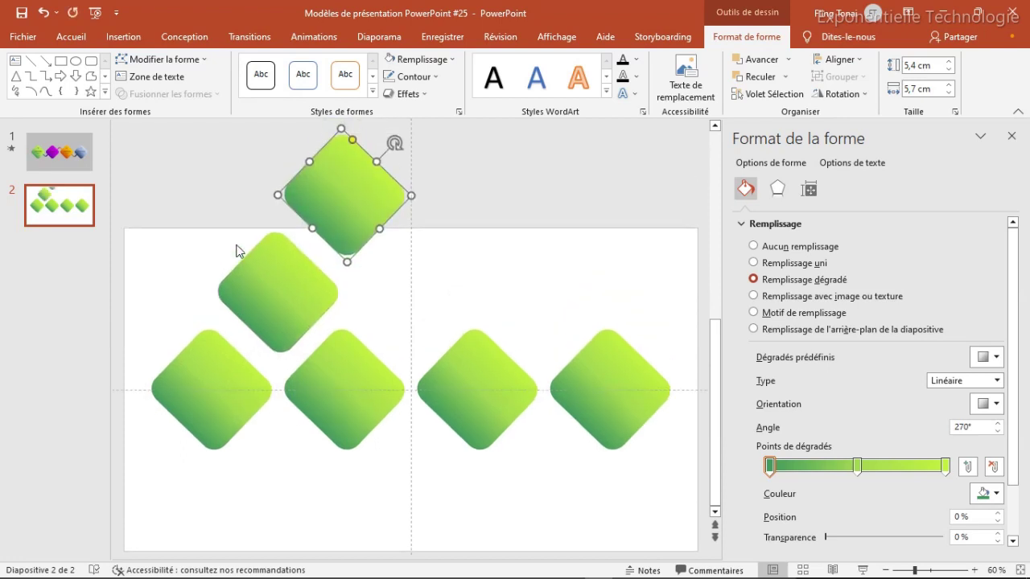
- Make a smaller solid green copy of the top diamond centred inside it
mouse_move(333, 188)
left_mouse_down()
mouse_move(287, 274)
mouse_move(272, 271)
left_mouse_up()
scroll(216, 290, "down", 1)
left_click(442, 59)
left_click(453, 206)
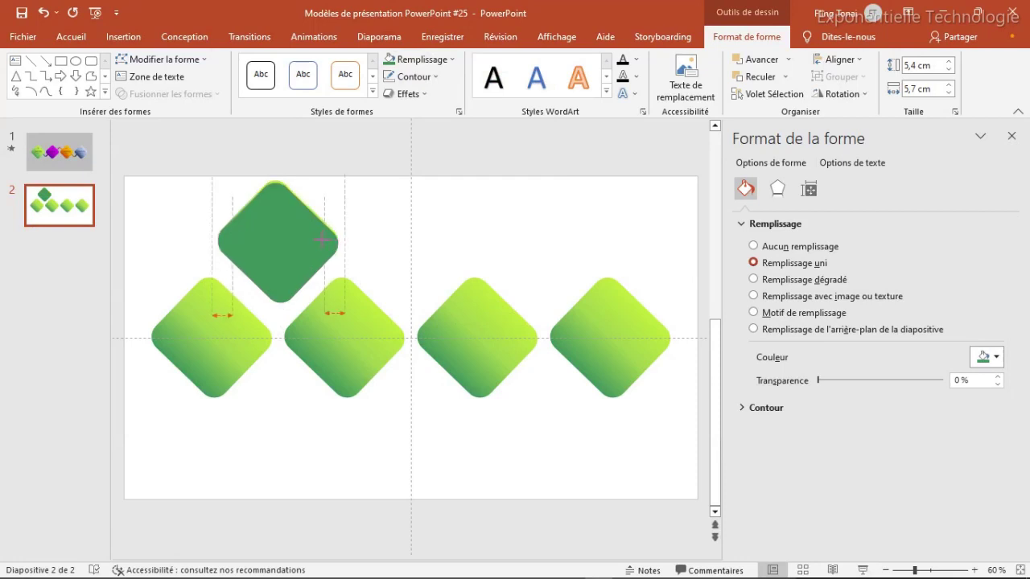
left_click_drag(334, 242, 321, 240)
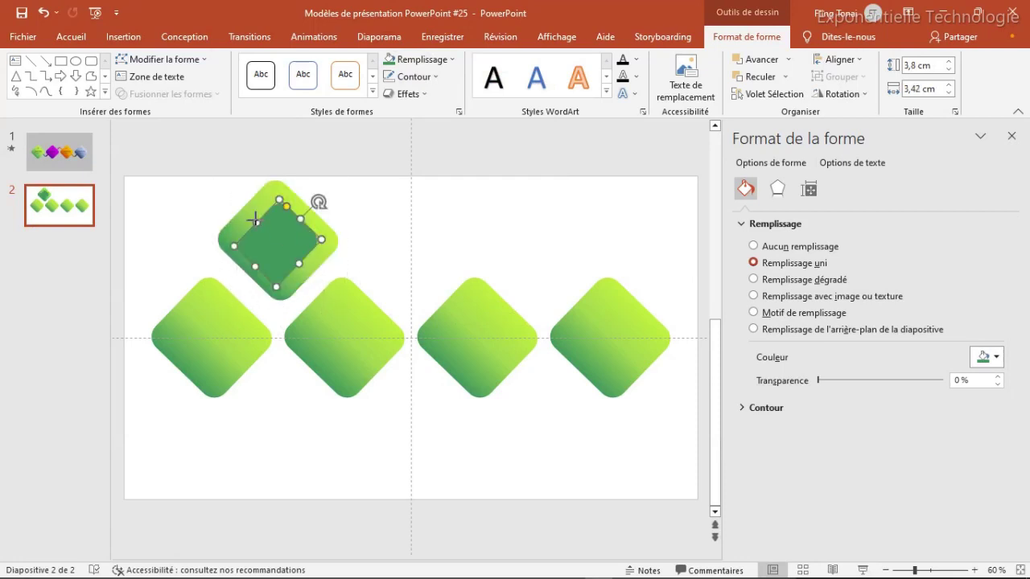
left_click_drag(254, 219, 299, 213)
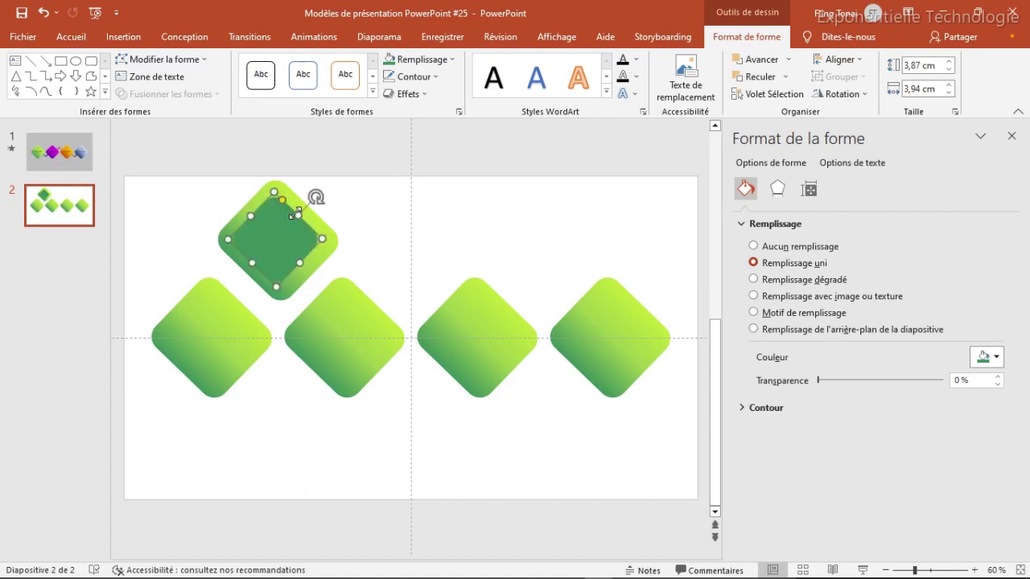
left_click_drag(297, 213, 301, 212)
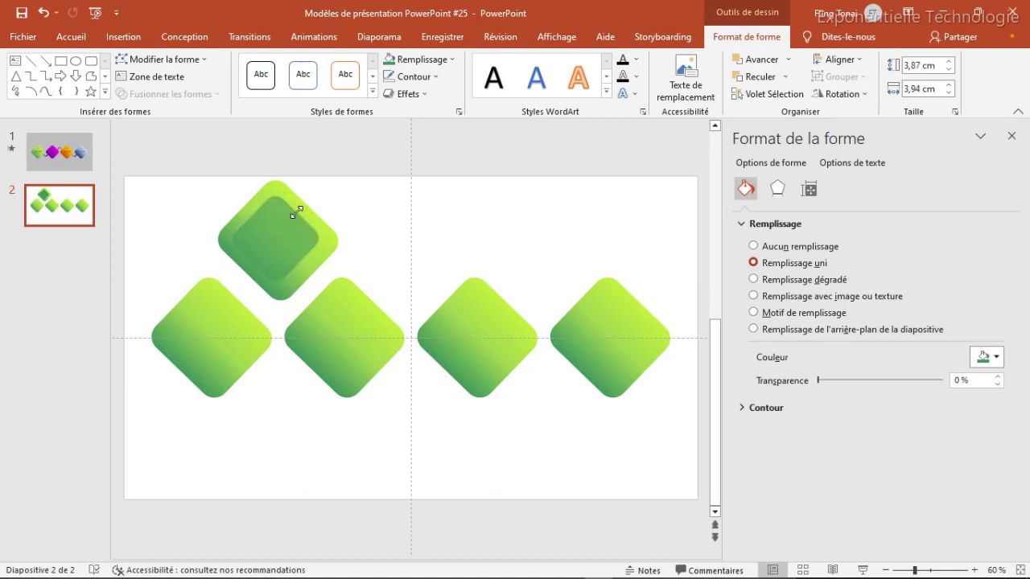
left_click_drag(300, 261, 304, 263)
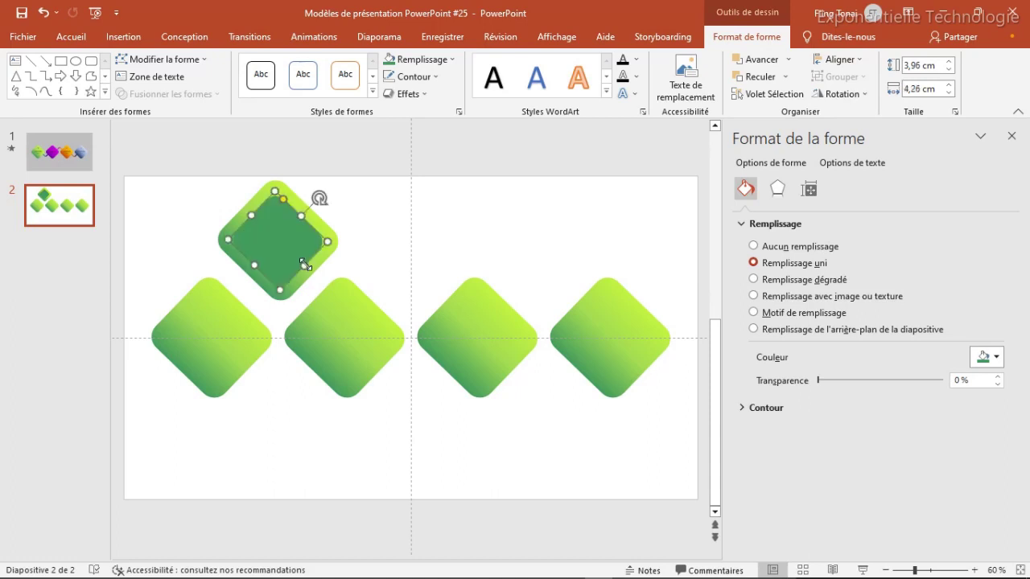
- Combine the two diamonds so the inner green one cuts out a hole, forming a ring
left_click(327, 254)
left_click(312, 256, "shift")
left_click(196, 94)
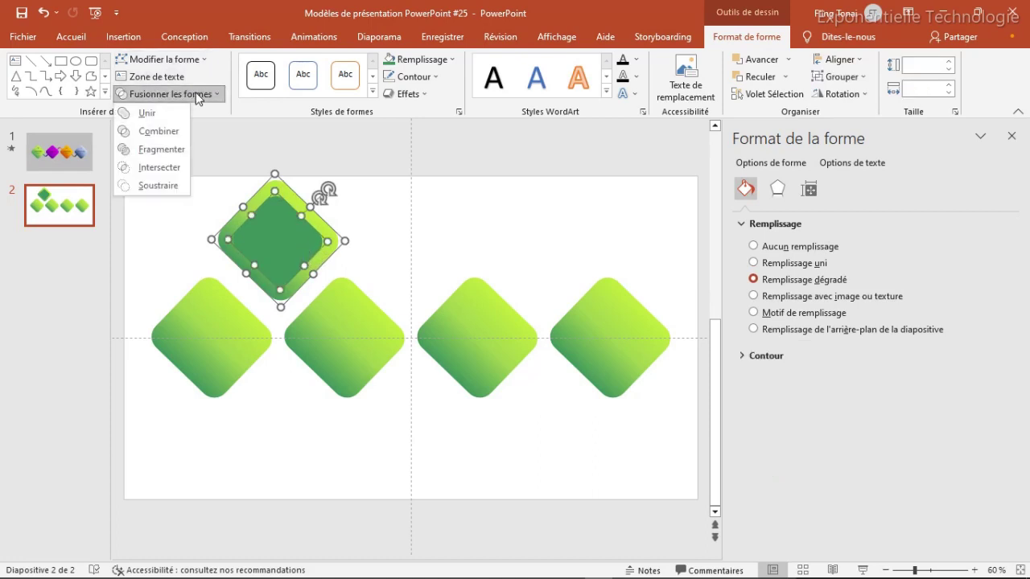
left_click(166, 131)
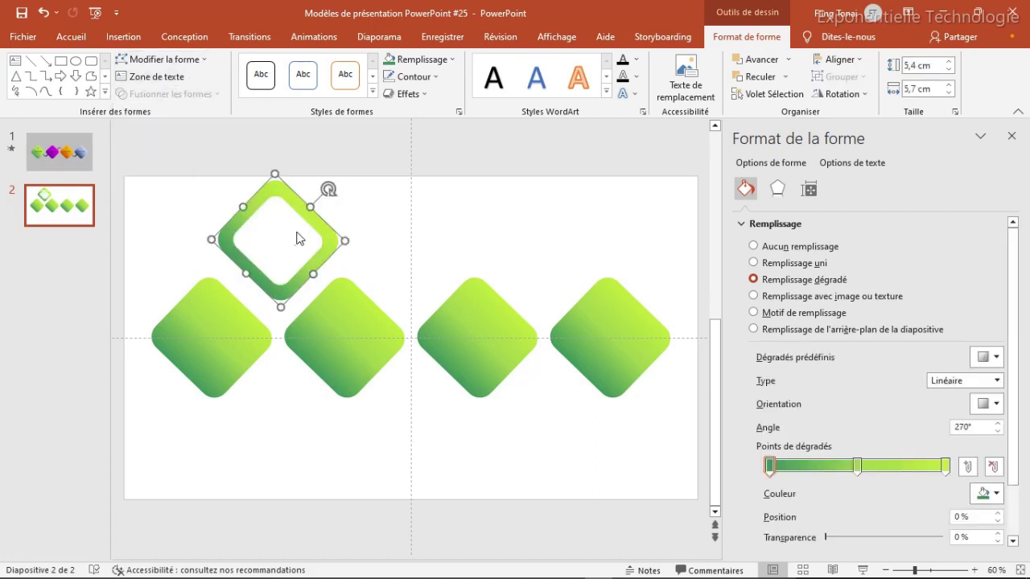
- Move the ring down between the first two diamonds and reposition the elongated rotated shape
left_click(279, 318)
mouse_move(306, 215)
left_mouse_down()
mouse_move(299, 335)
mouse_move(303, 317)
left_mouse_up()
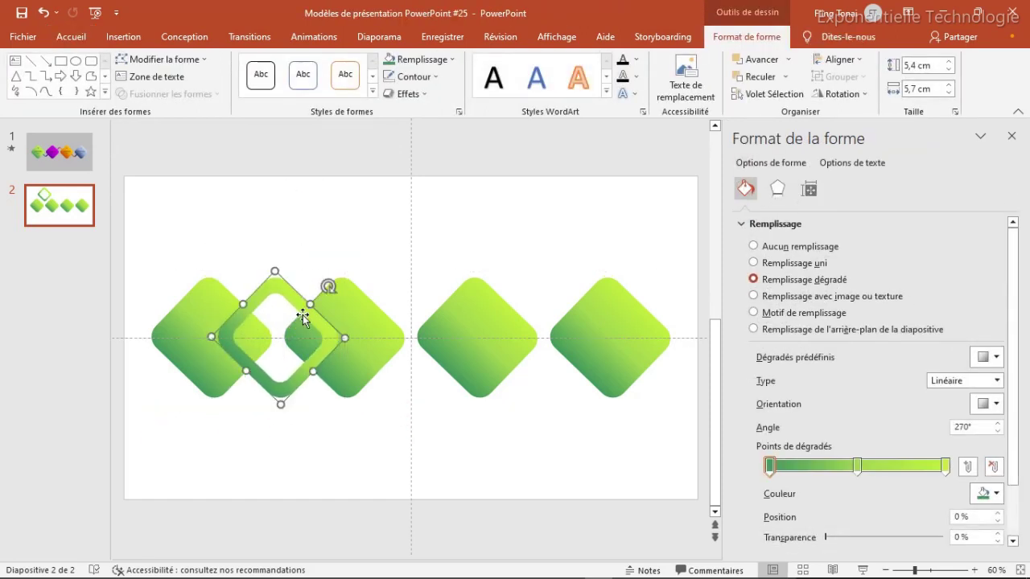
left_click(195, 301)
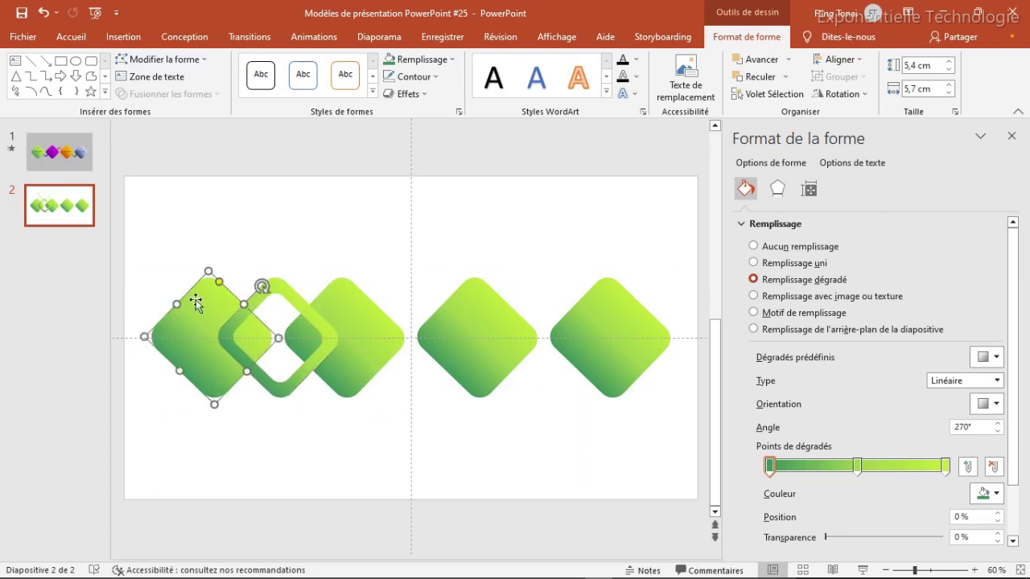
key("Right")
key("Right")
key("Down")
key("Down")
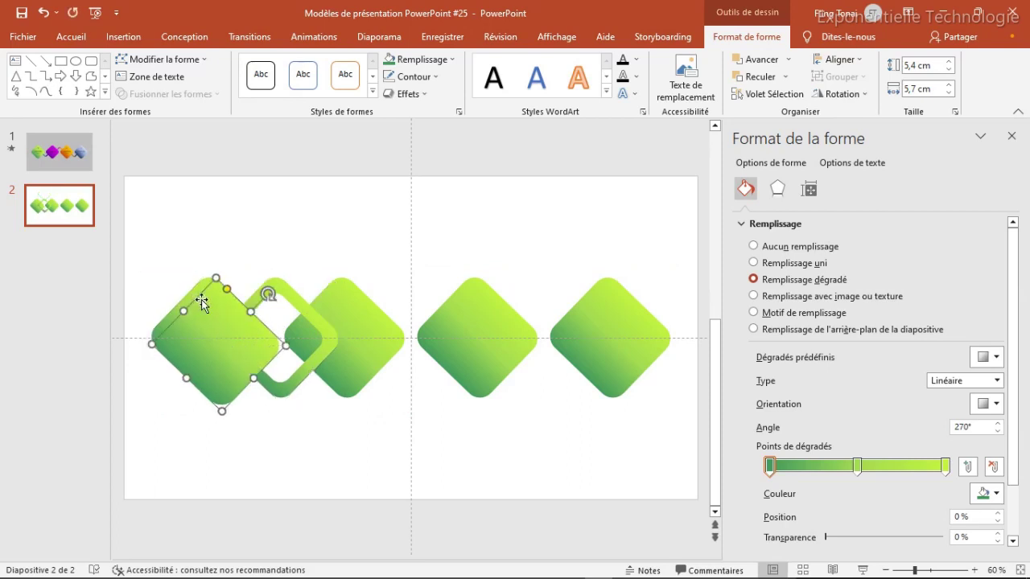
mouse_move(226, 323)
left_mouse_down()
mouse_move(221, 315)
mouse_move(300, 246)
left_mouse_up()
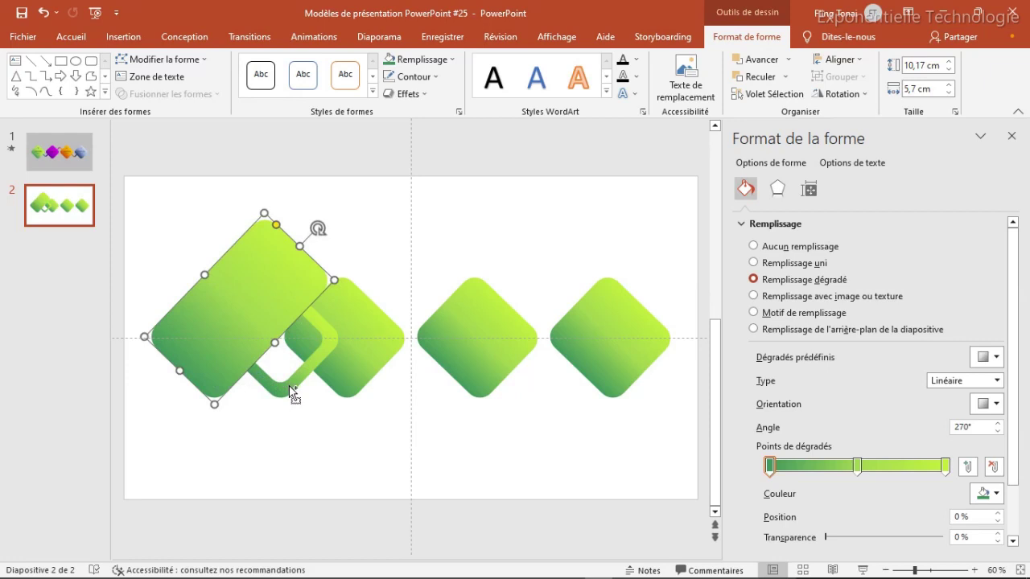
key("ctrl+z")
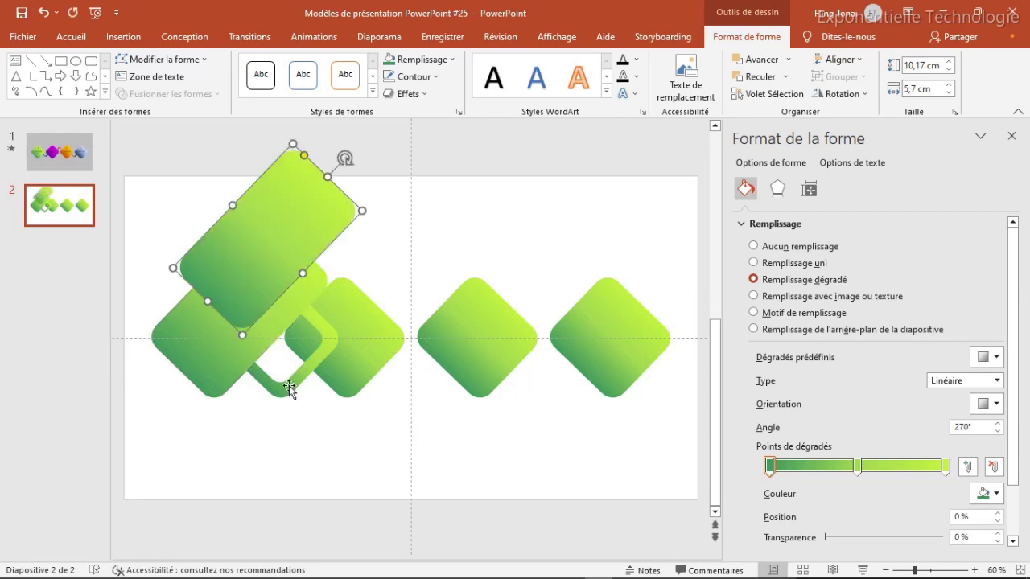
mouse_move(285, 264)
left_mouse_down()
mouse_move(483, 326)
mouse_move(537, 316)
left_mouse_up()
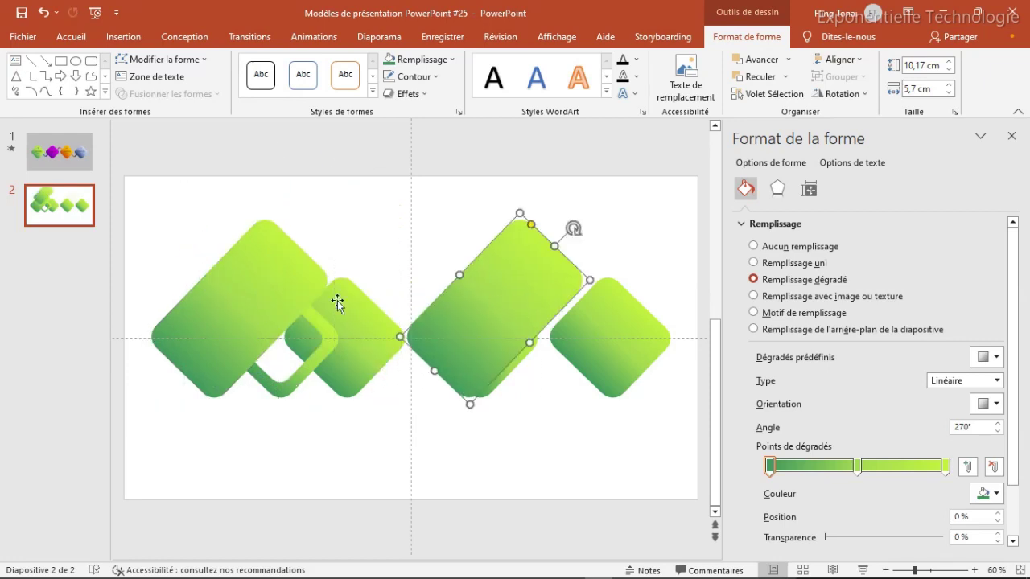
- Select the small ring together with the large left diamond for merging
left_click(280, 394)
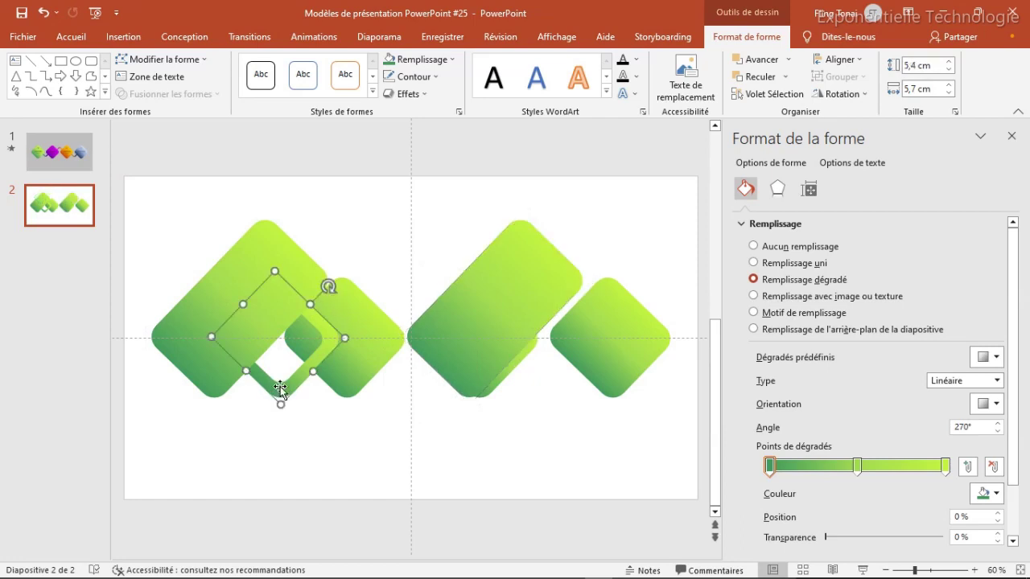
left_click(218, 366, "shift")
left_click(173, 94)
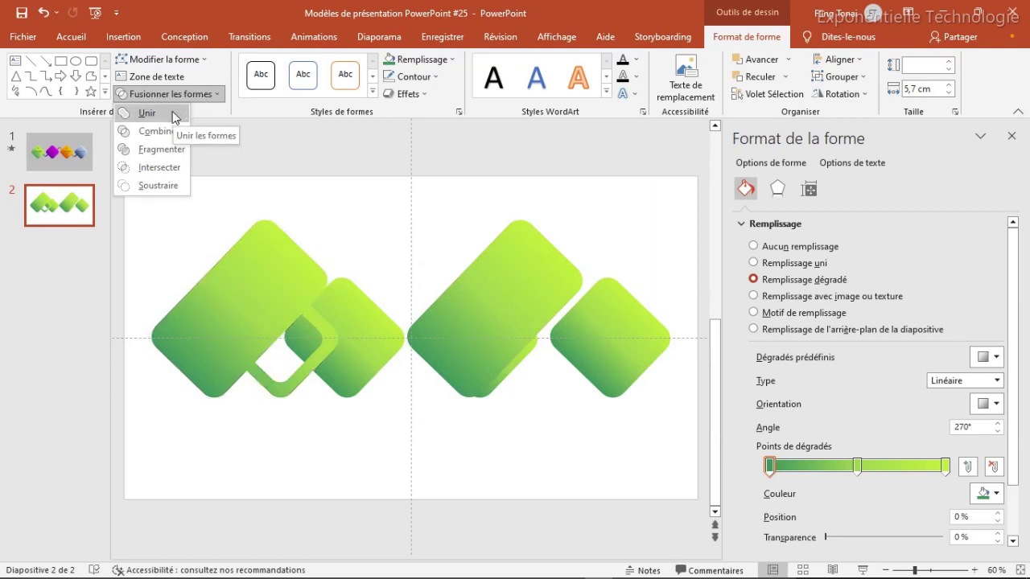
- Subtract the diamond from the ring, then rotate the large shape 90° left over diamond 2
left_click(165, 188)
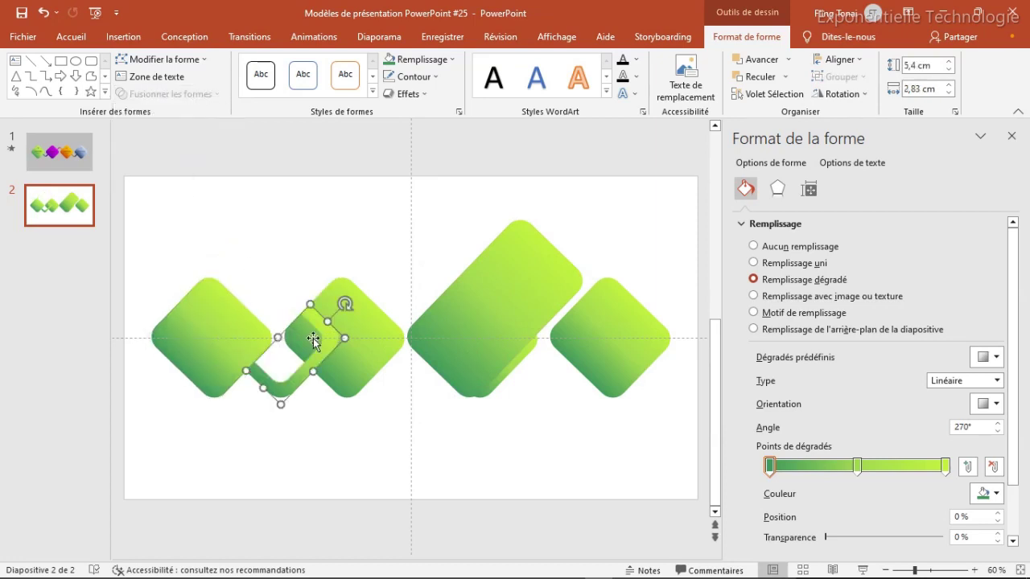
left_click(488, 312)
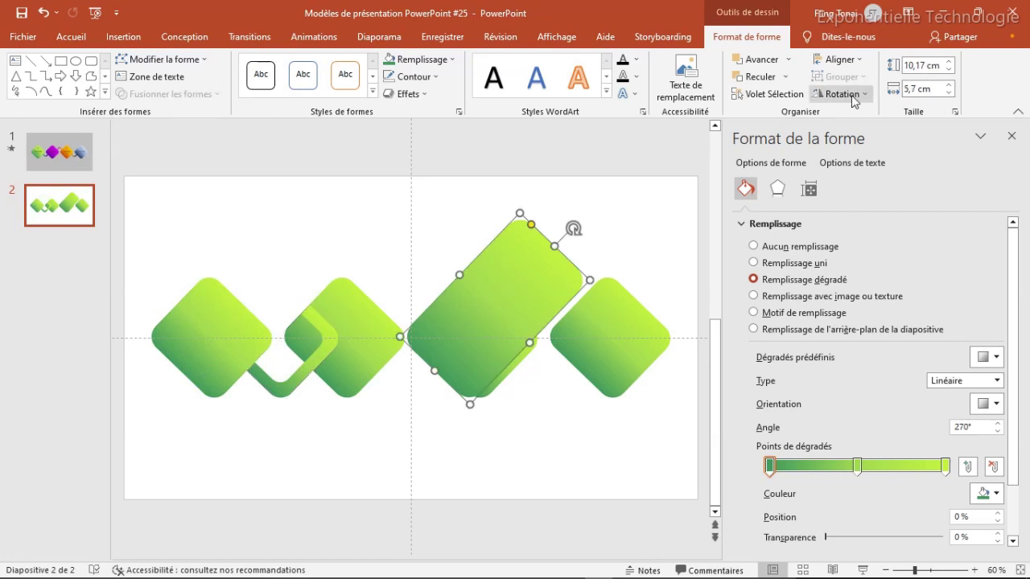
left_click(841, 94)
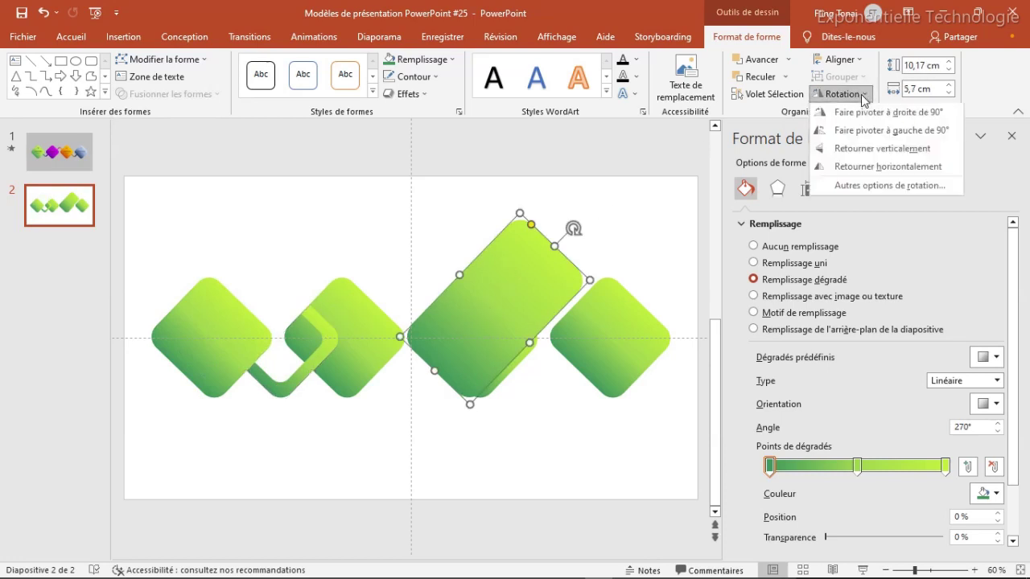
left_click(849, 136)
left_click_drag(489, 306, 320, 305)
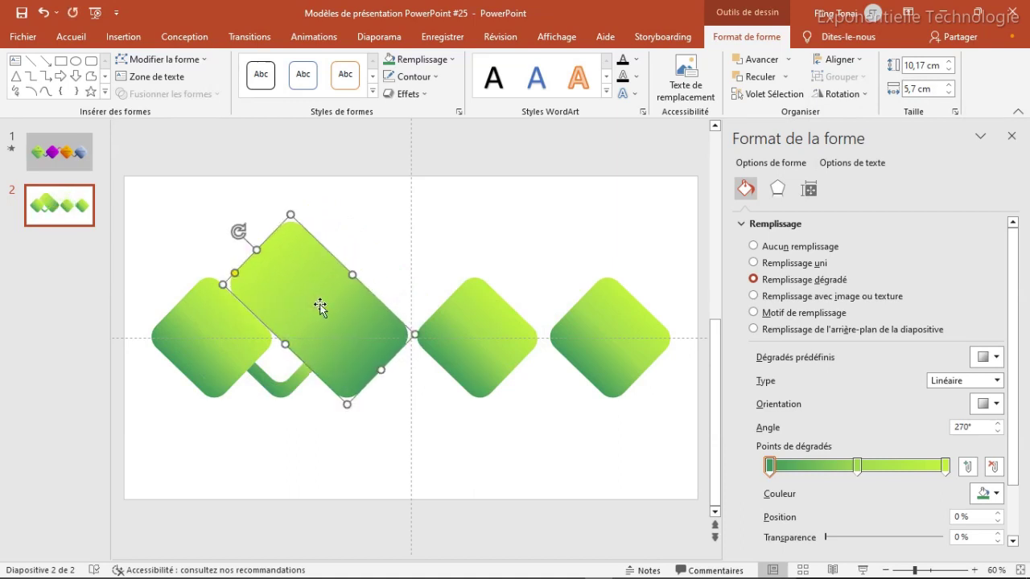
- Subtract the large diamond from the connector, leaving a V link under the first two diamonds
left_click(272, 397)
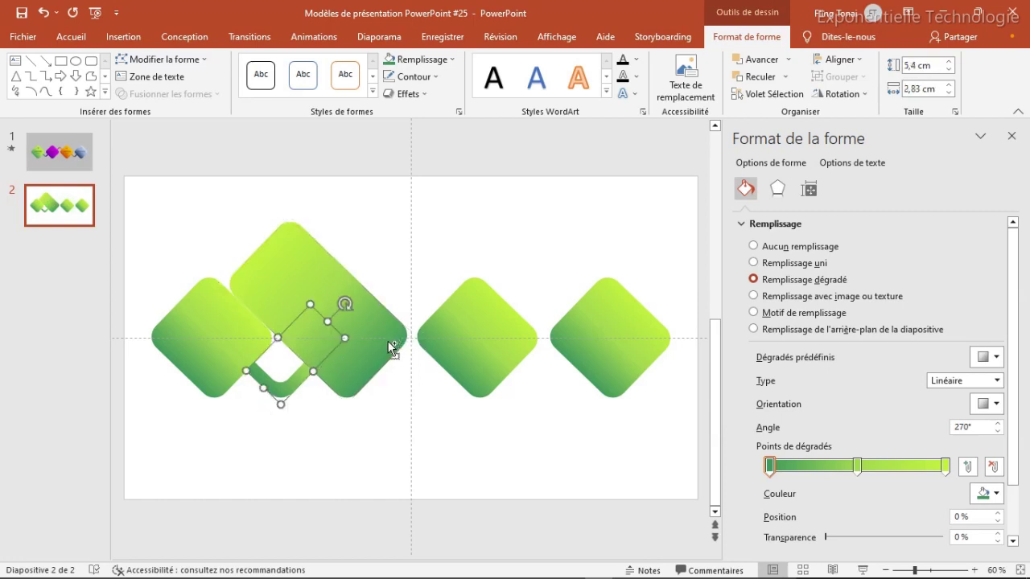
left_click(252, 265, "shift")
left_click(169, 94)
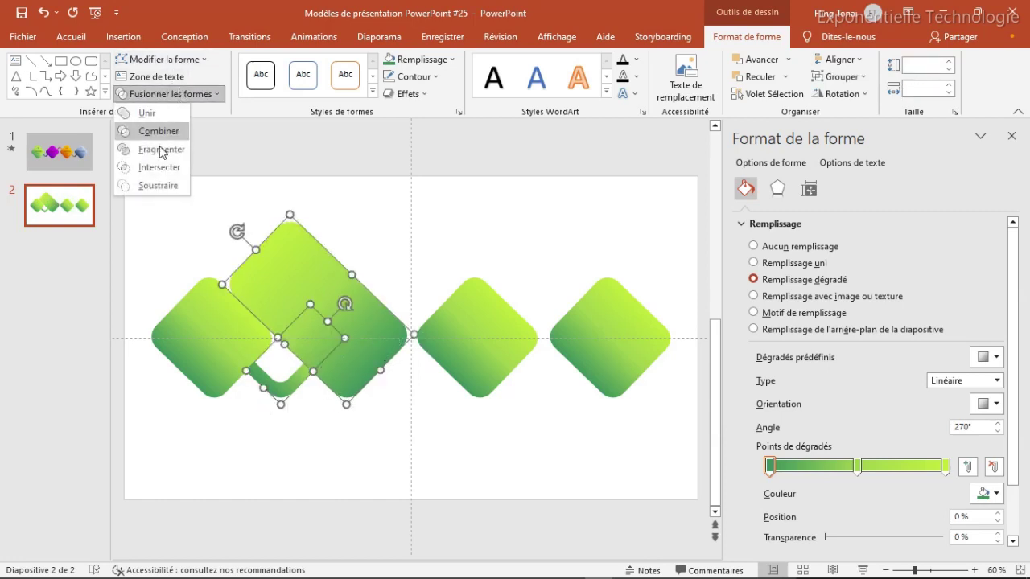
left_click(158, 185)
left_click_drag(286, 387, 288, 385)
key("ctrl+z")
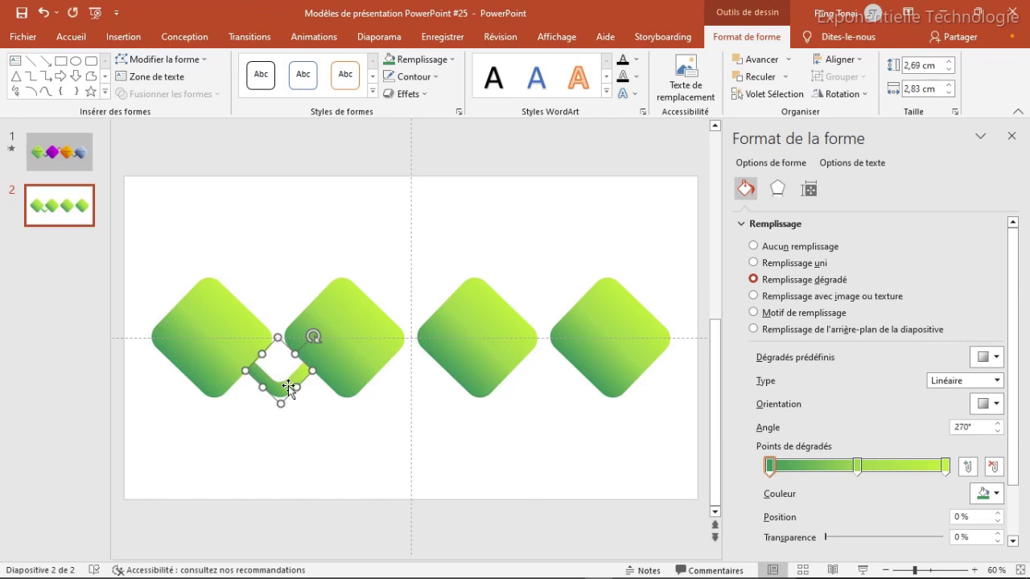
key("ctrl+z")
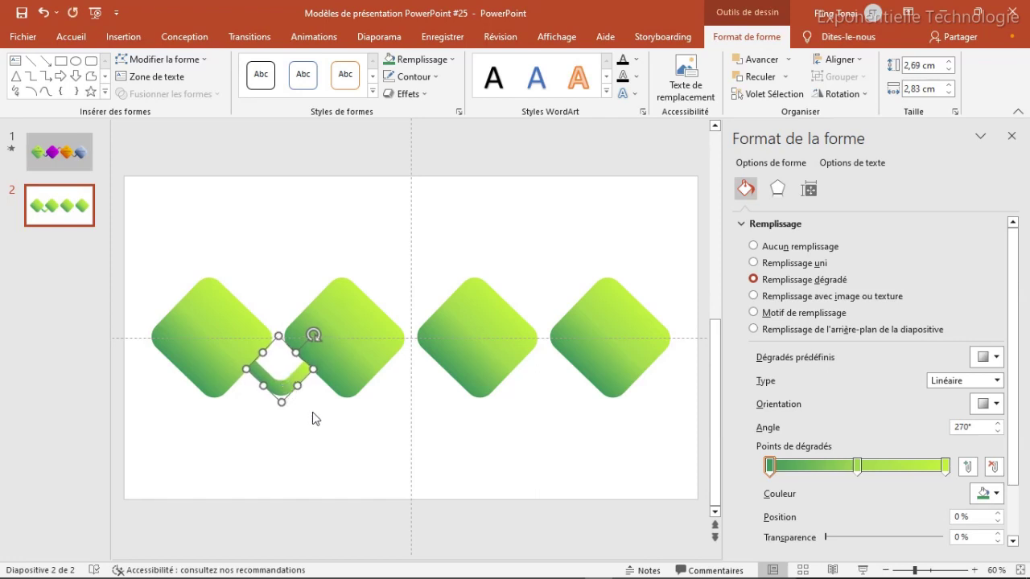
key("ctrl+z")
- Copy the V connector under diamonds 3–4 and a vertically flipped copy over diamonds 2–3
left_click_drag(291, 393, 549, 387, "ctrl")
key("ctrl+Right")
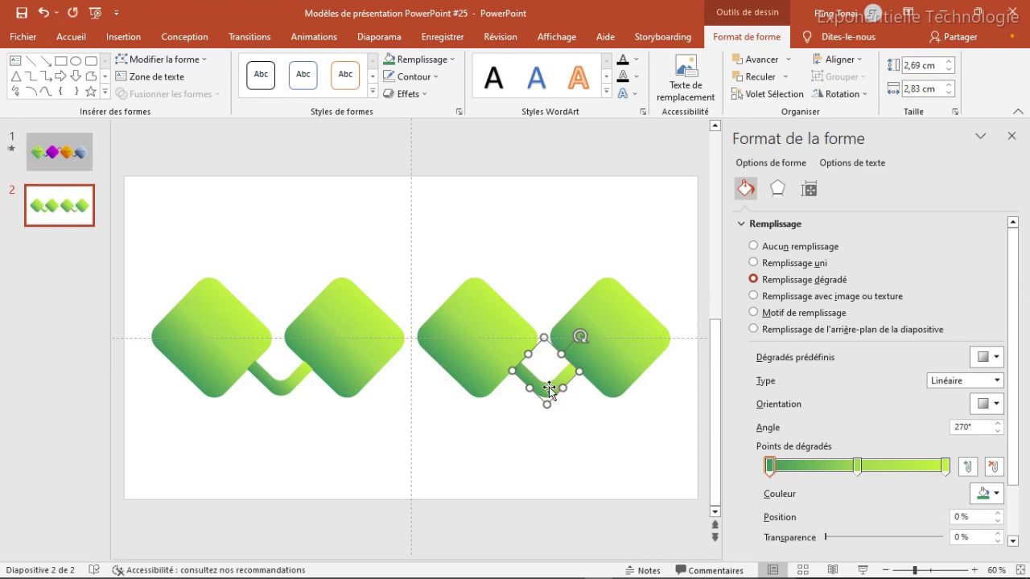
key("ctrl+d")
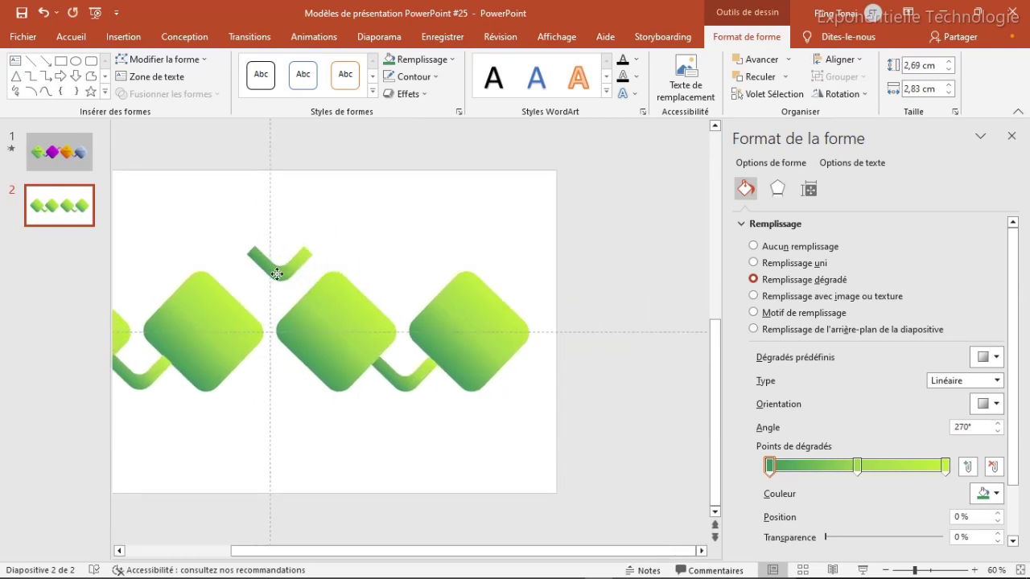
left_click_drag(659, 387, 411, 280)
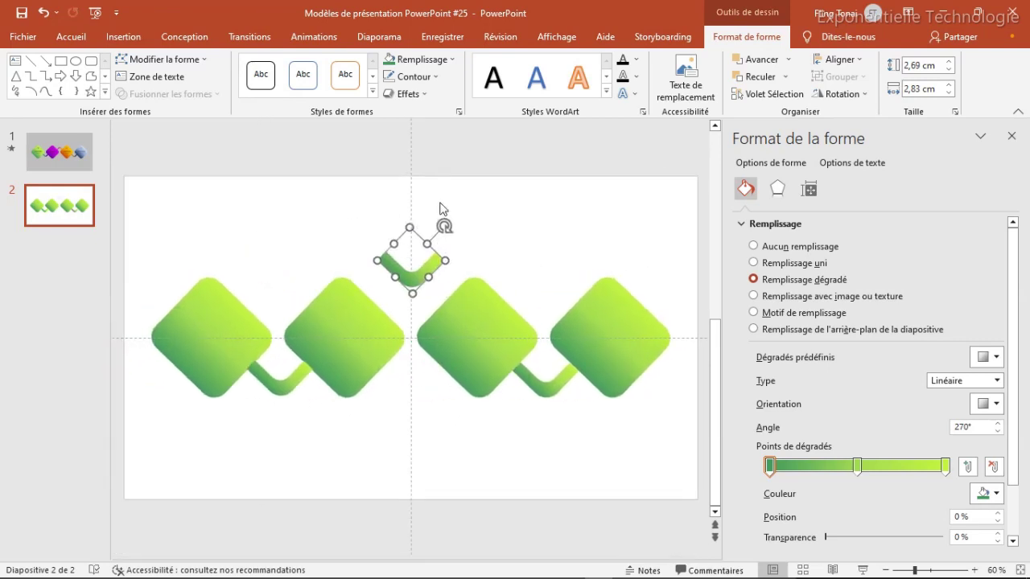
left_click(841, 93)
left_click(865, 150)
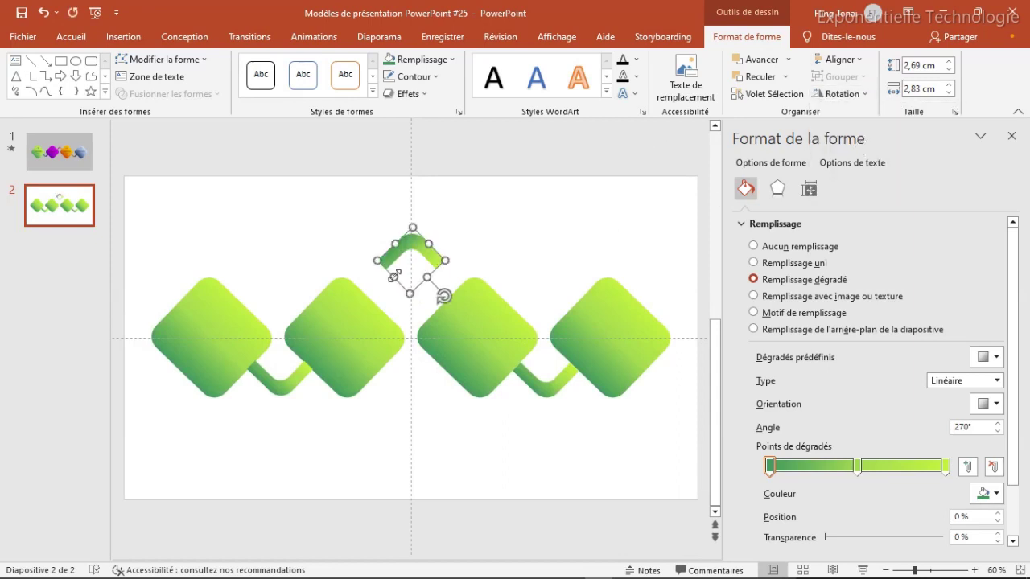
left_click_drag(409, 235, 406, 287)
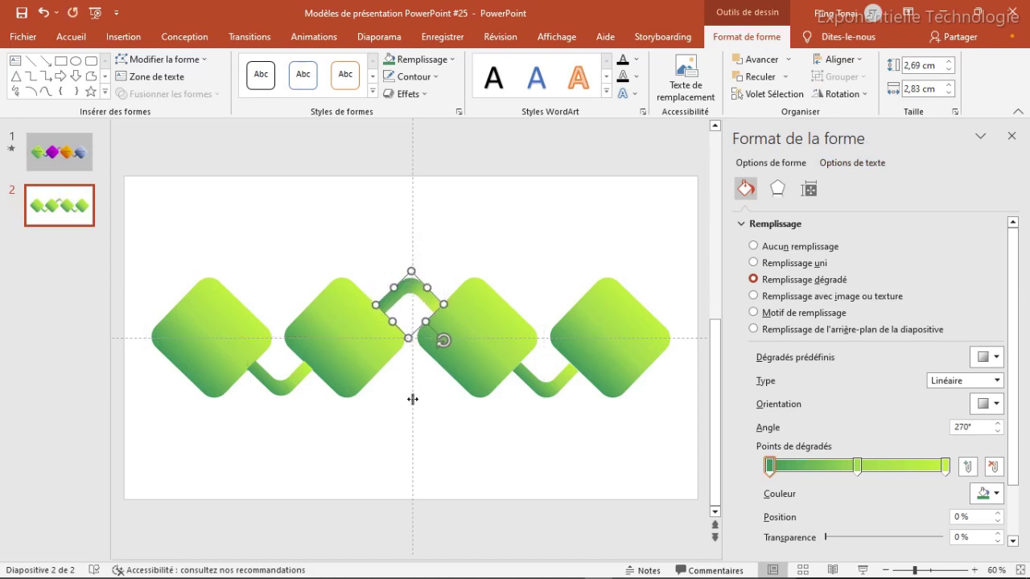
left_click(378, 428)
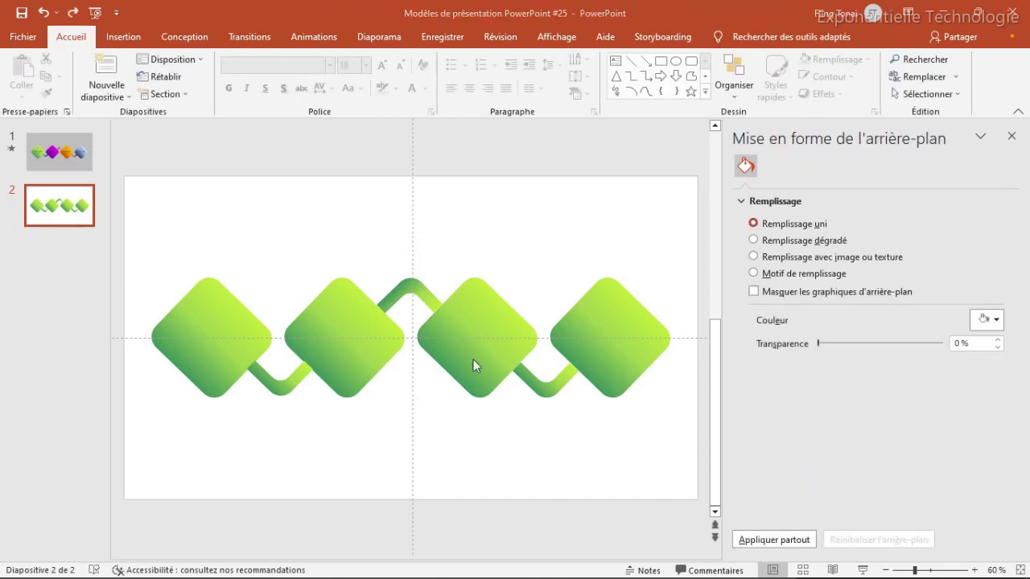
- Recolour the second diamond's three gradient stops purple, magenta and magenta
left_click(335, 333)
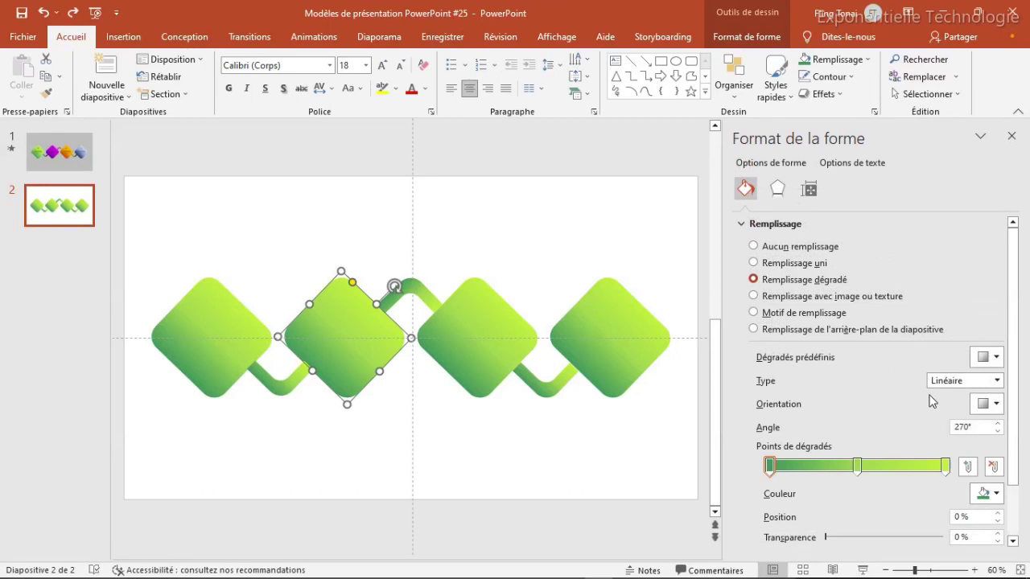
left_click(989, 494)
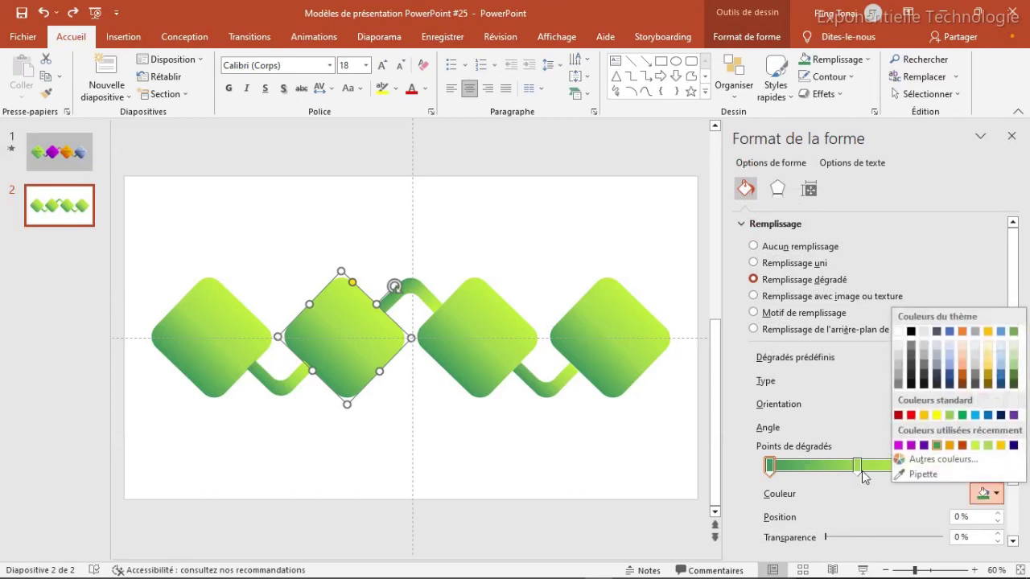
left_click(924, 446)
left_click(859, 467)
left_click(996, 494)
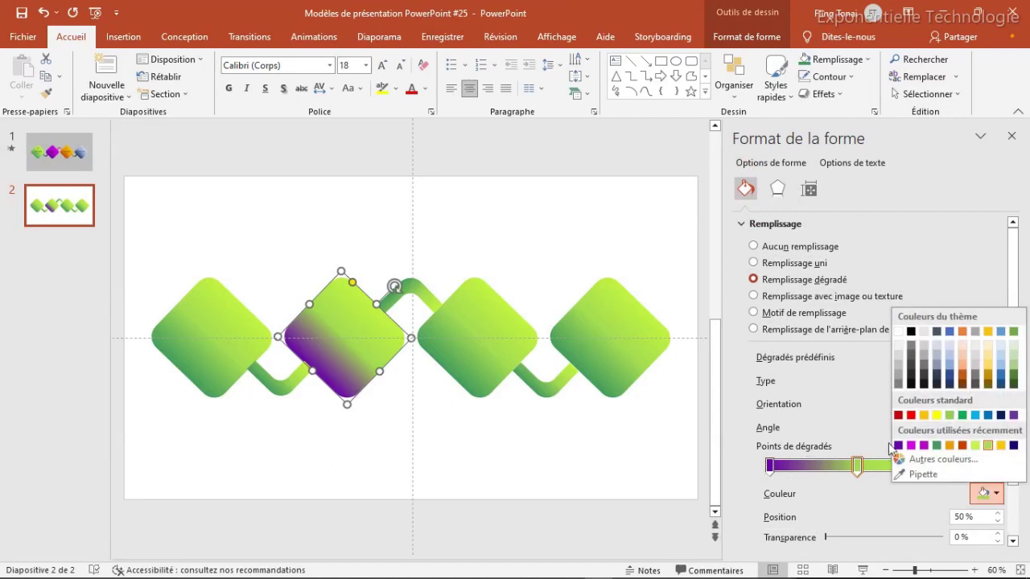
left_click(924, 446)
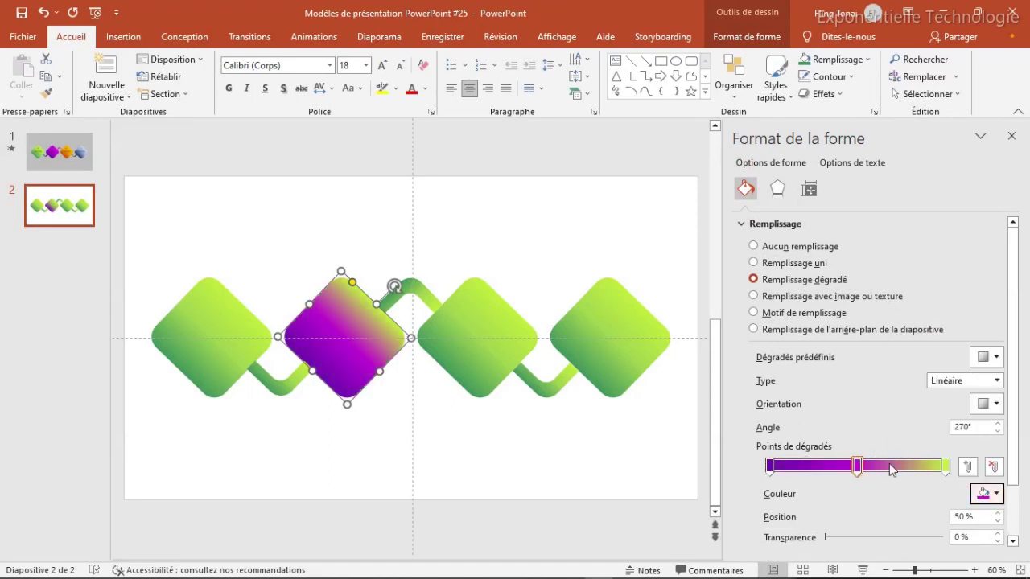
left_click(946, 466)
left_click(996, 494)
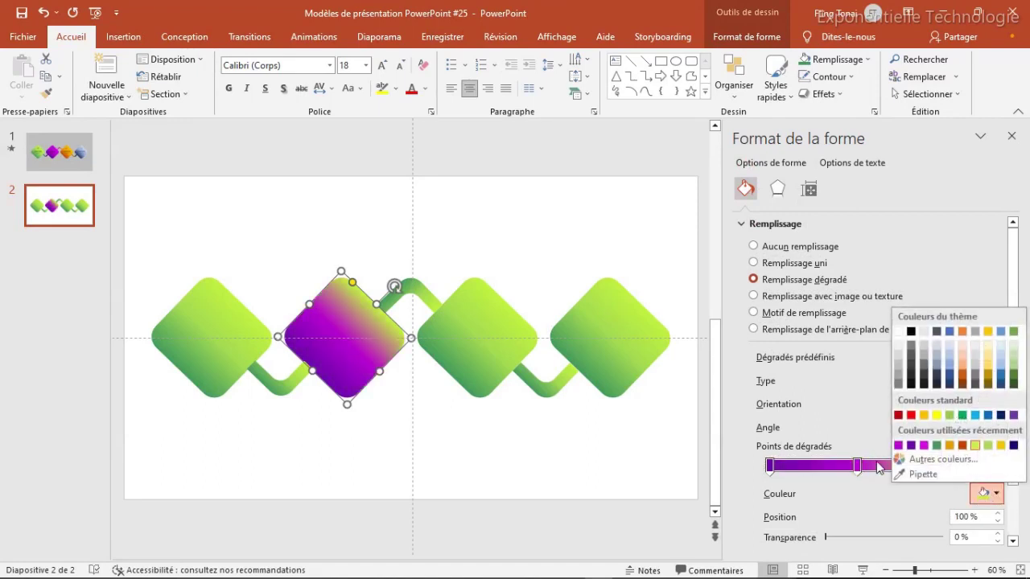
left_click(923, 445)
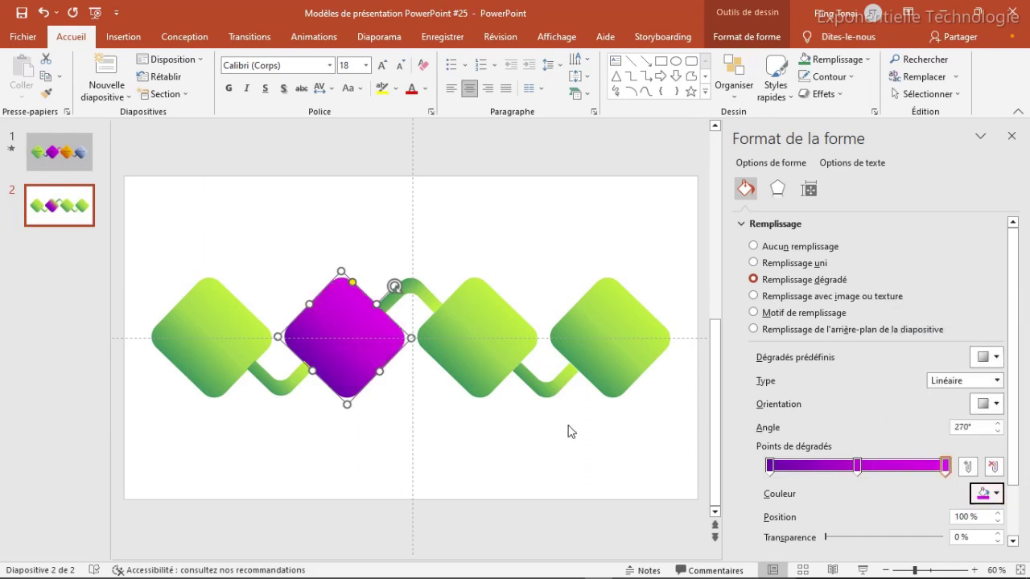
left_click(515, 431)
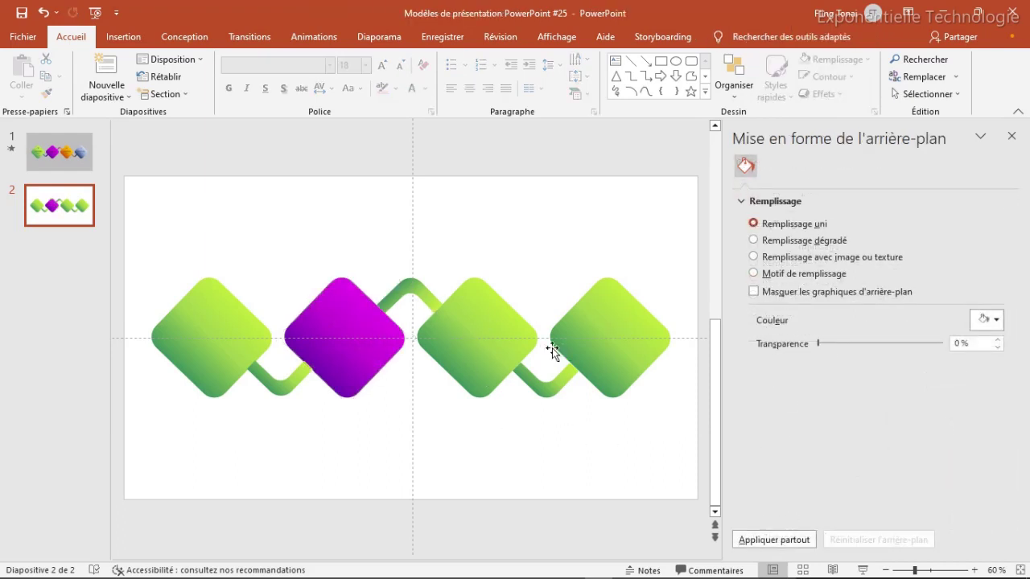
- Give the third diamond's gradient stops orange, orange-gold and light gold colours
left_click(491, 347)
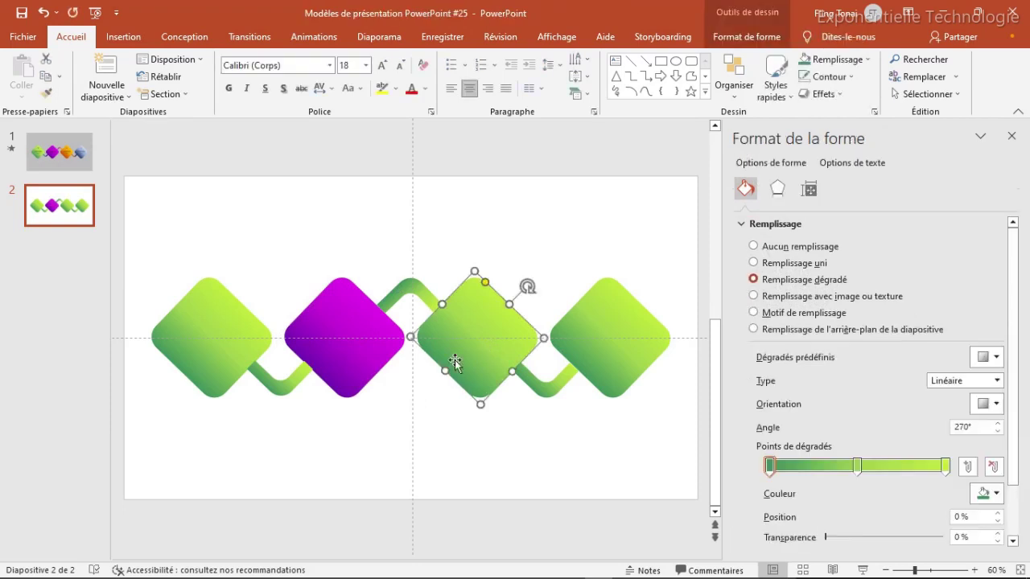
left_click(996, 494)
left_click(949, 446)
left_click(857, 465)
left_click(996, 494)
left_click(949, 445)
left_click(945, 465)
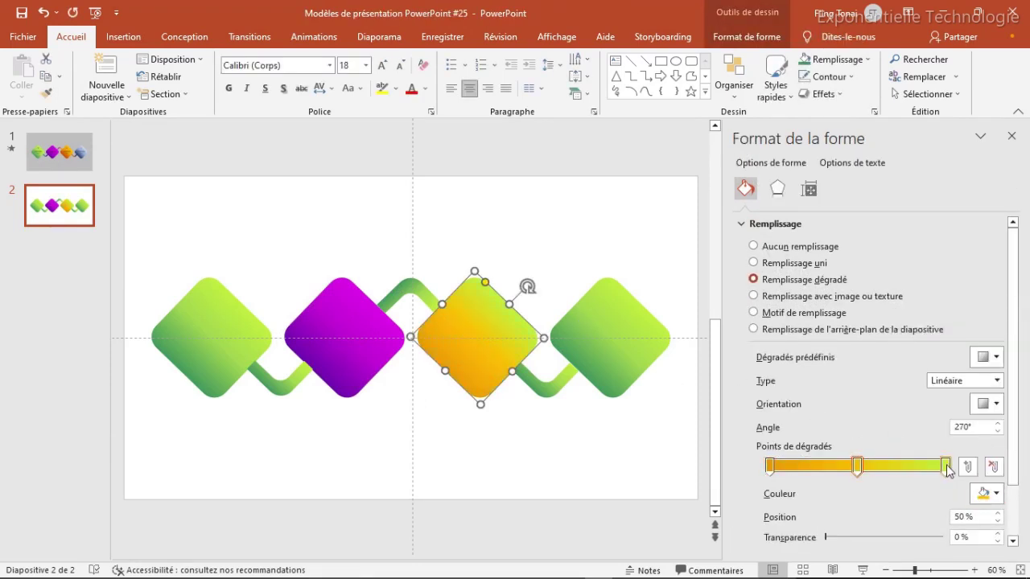
left_click(996, 494)
left_click(991, 371)
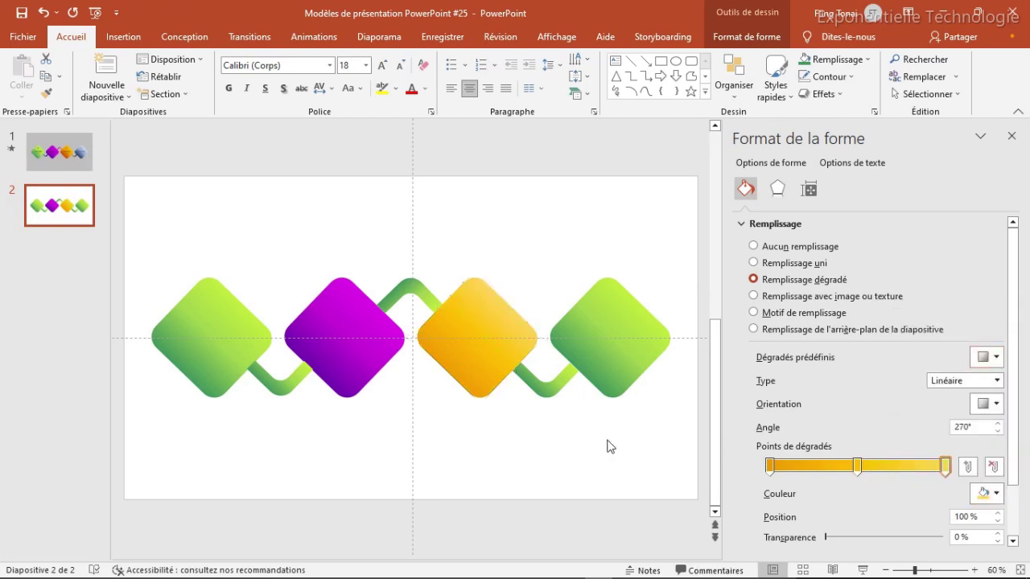
- Set the fourth diamond's gradient stops to dark navy, navy and navy blue, then close the pane
left_click(616, 343)
left_click(769, 465)
left_click(995, 494)
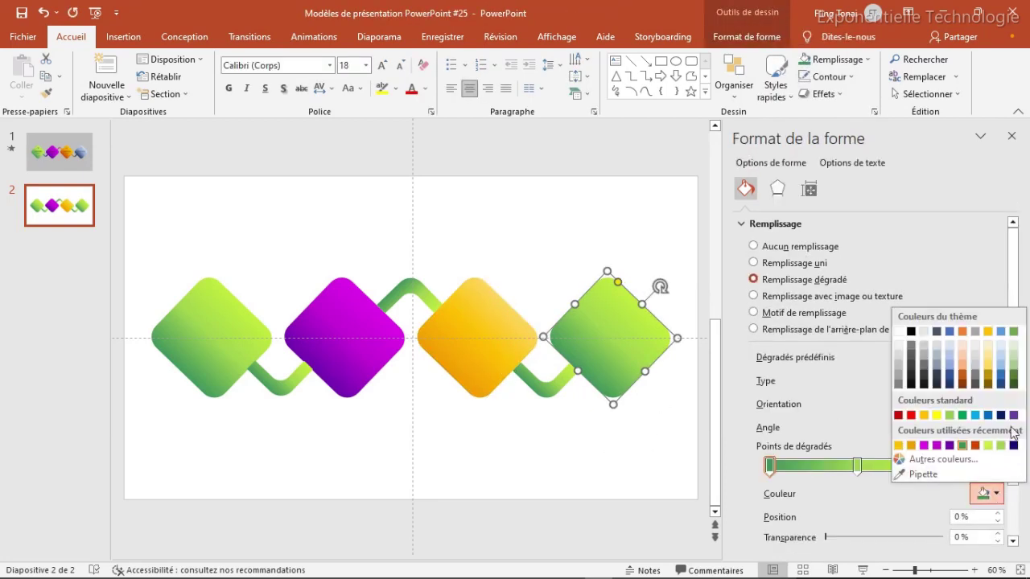
left_click(950, 383)
left_click(996, 493)
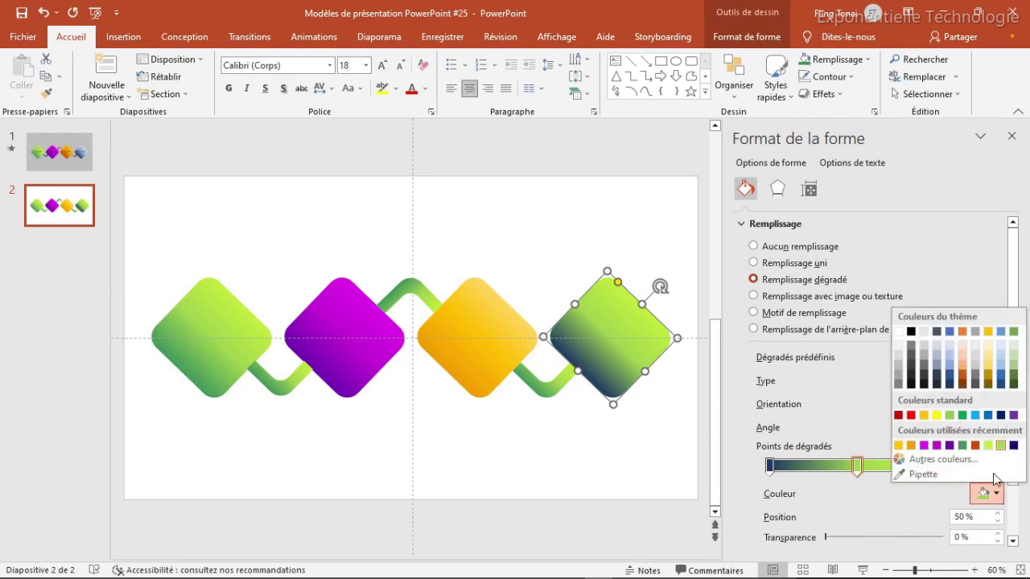
left_click(949, 372)
left_click(940, 465)
left_click(995, 493)
left_click(950, 366)
key("Escape")
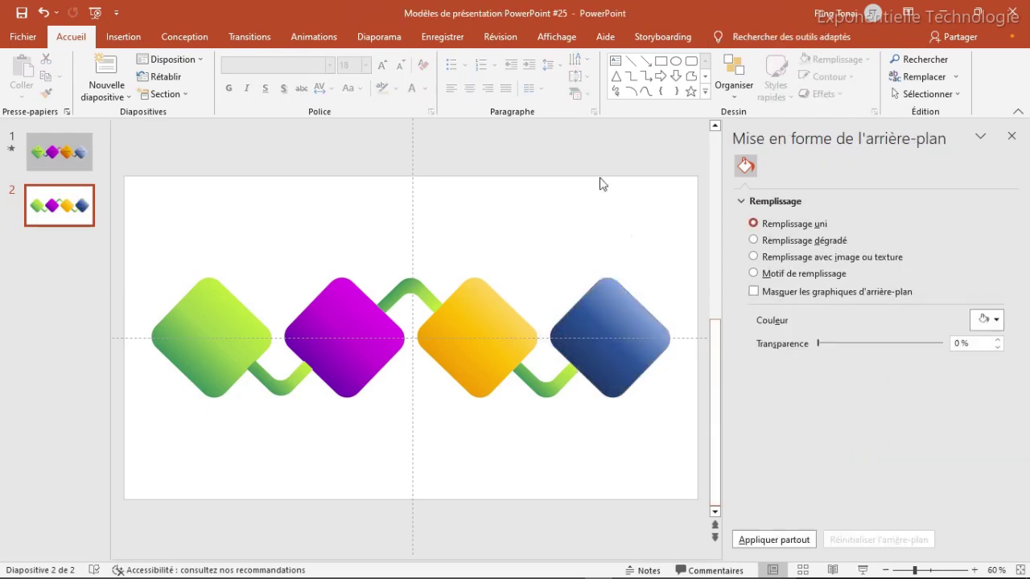
left_click(1011, 136)
- Insert the pin icon picture from this computer onto the slide
left_click(123, 36)
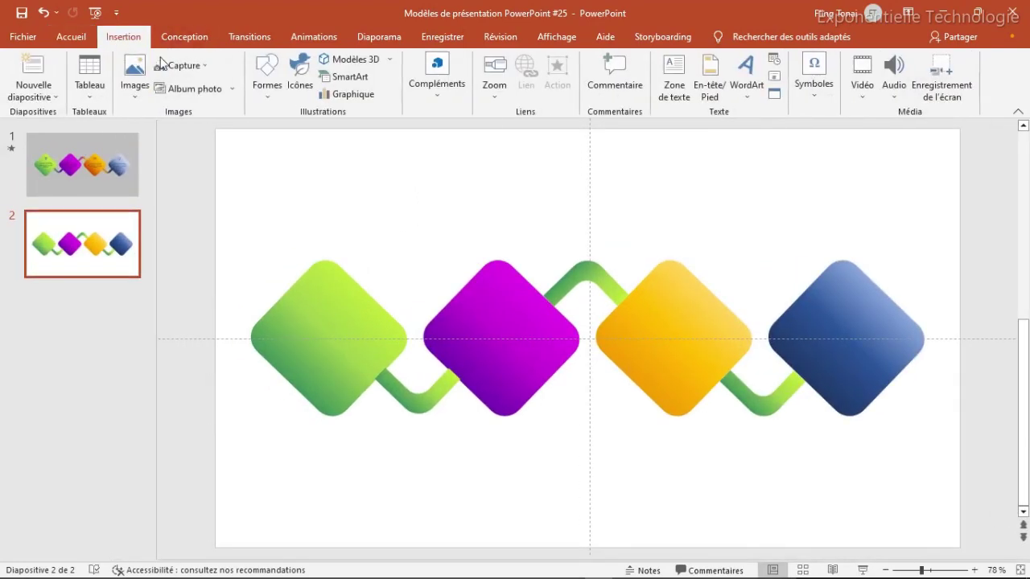
left_click(135, 95)
left_click(168, 134)
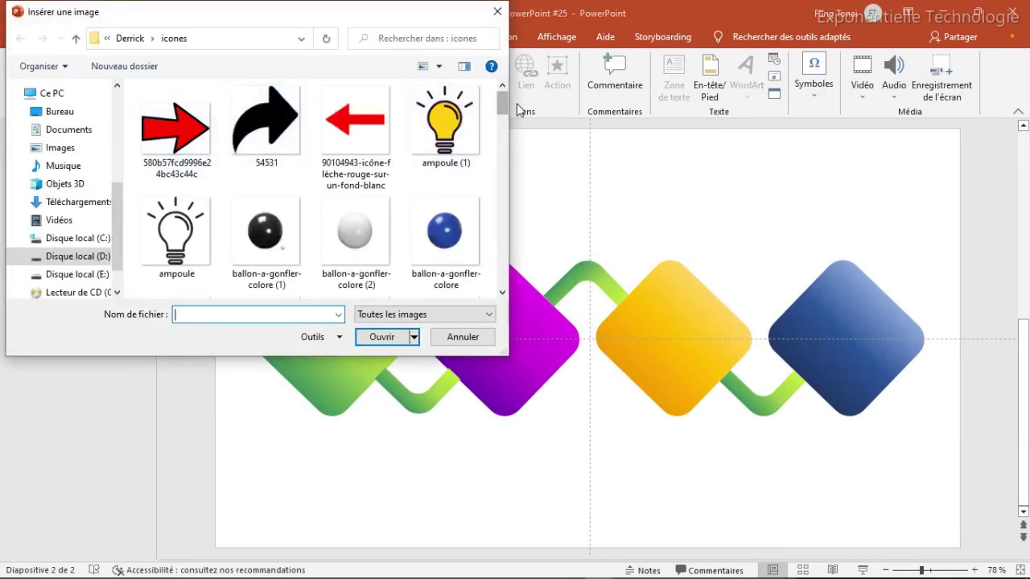
left_click_drag(504, 117, 503, 199)
left_click(380, 209)
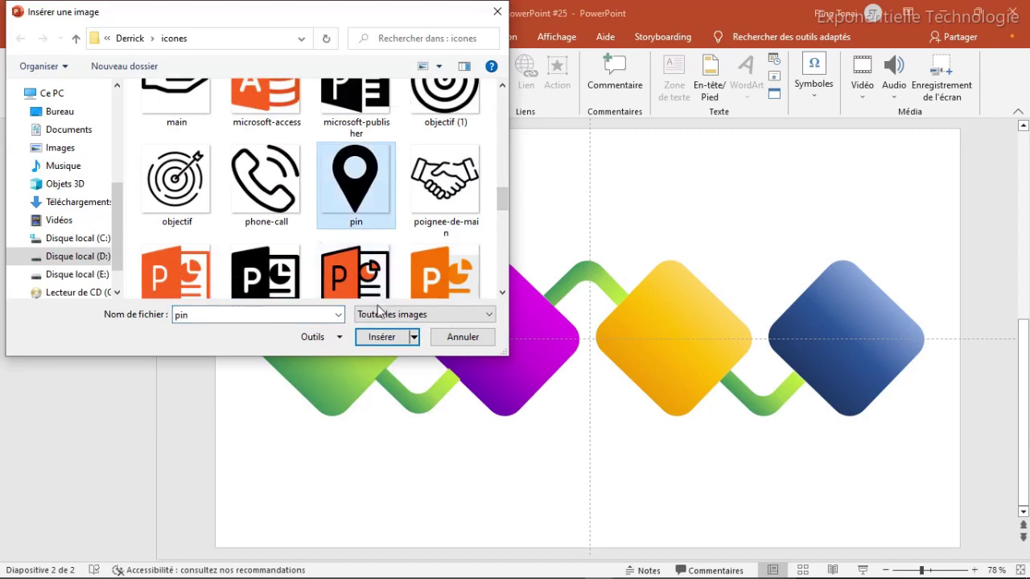
left_click(381, 337)
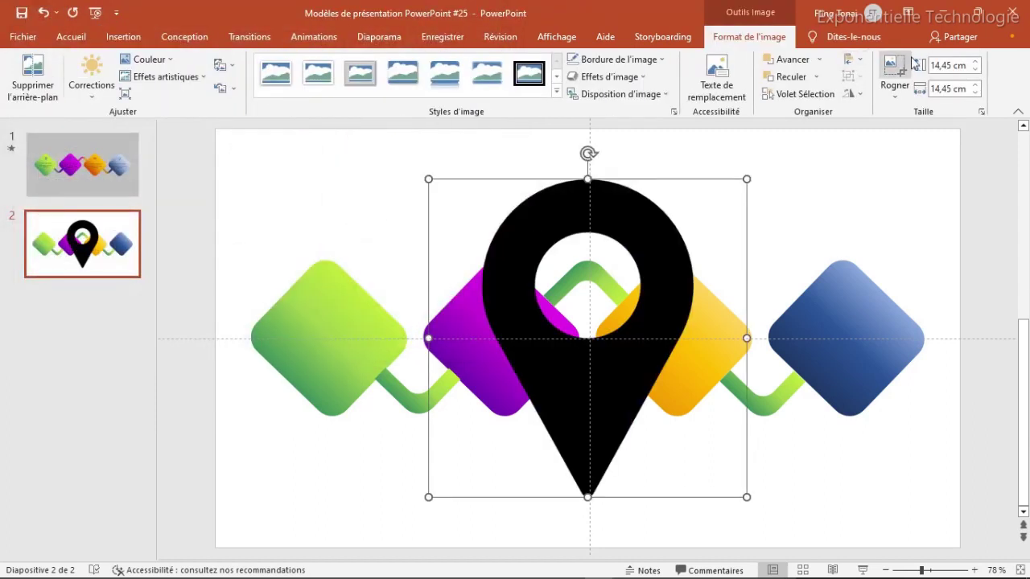
- Resize the pin to 1 cm high, place it atop the green diamond and recolour it grey
left_click(947, 66)
type("1")
key("Tab")
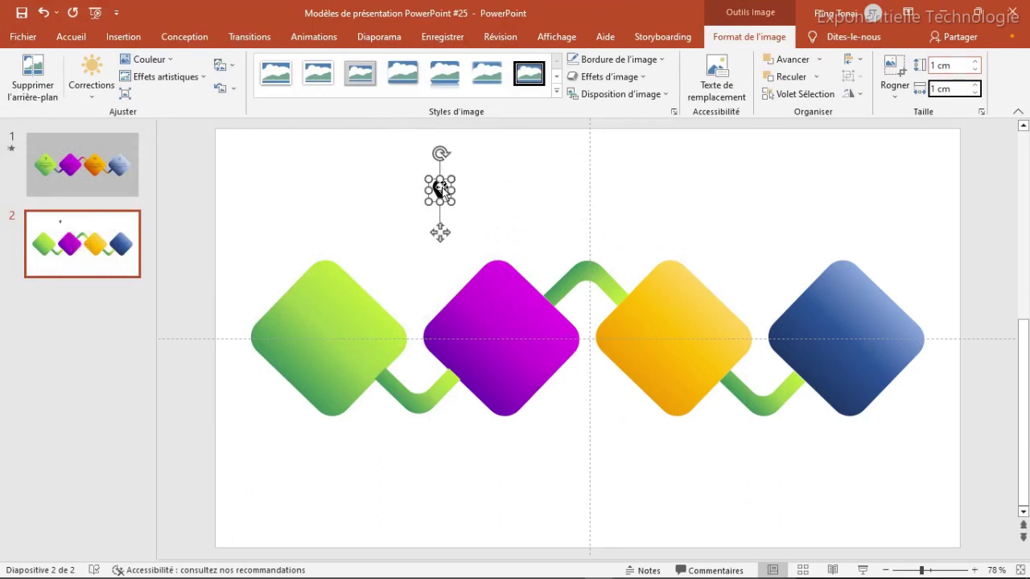
left_click_drag(441, 188, 329, 295)
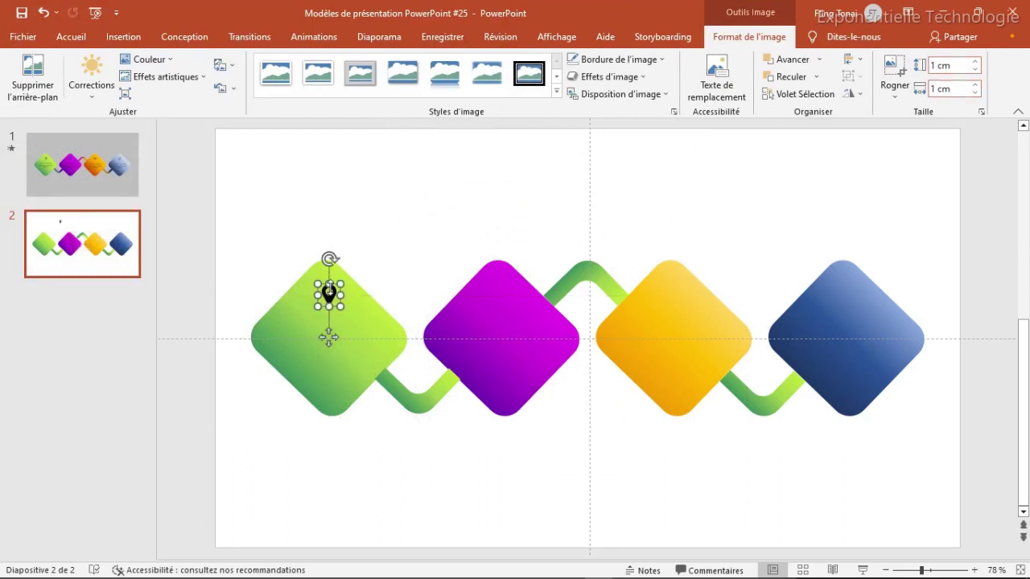
left_click(147, 60)
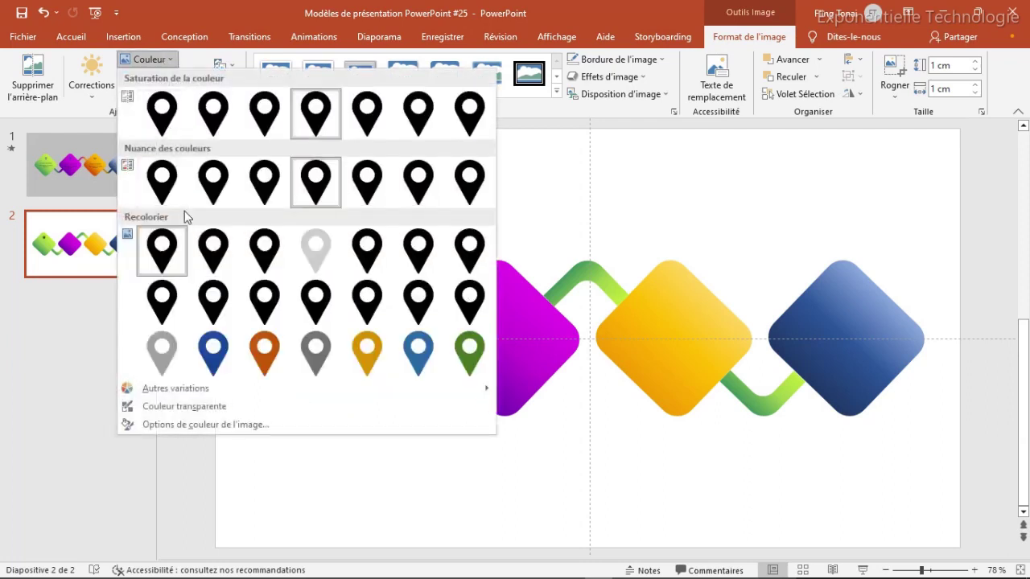
left_click(162, 349)
left_click(418, 270)
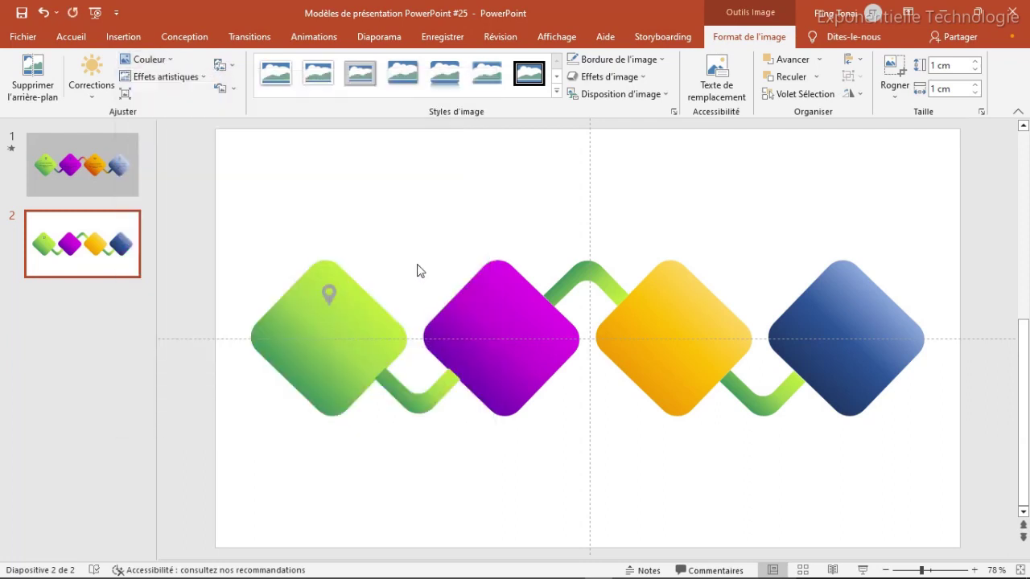
- Copy slide 1's green-diamond description text box and paste it under the pin on slide 2
left_click(327, 295)
left_click(79, 176)
left_click(341, 341)
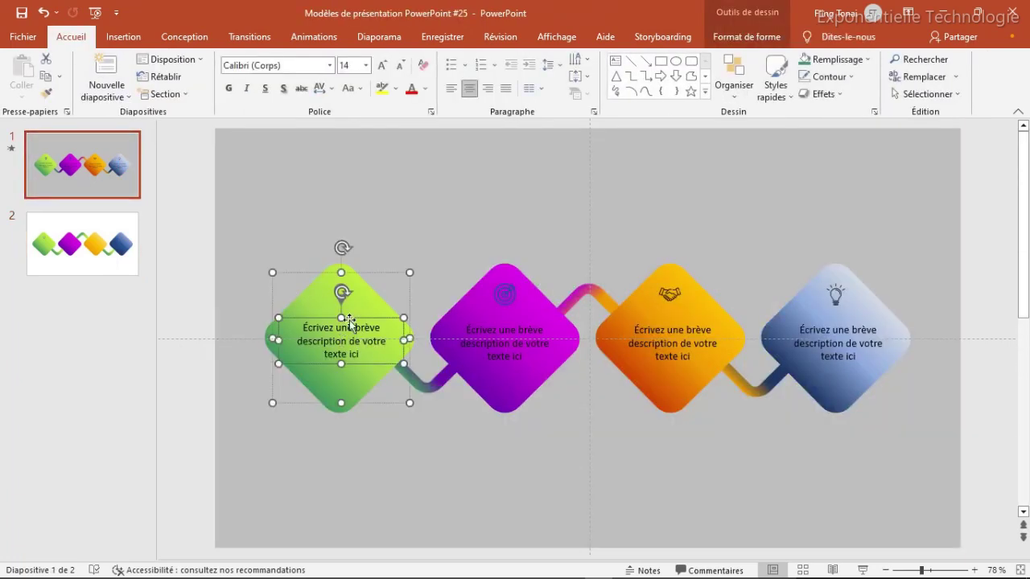
key("ctrl+c")
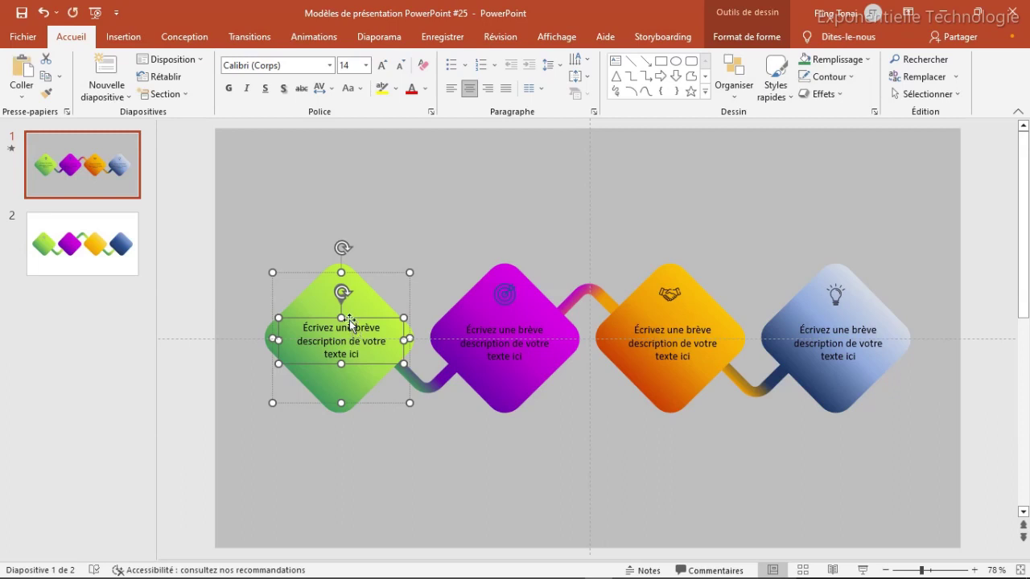
left_click(57, 244)
key("ctrl+v")
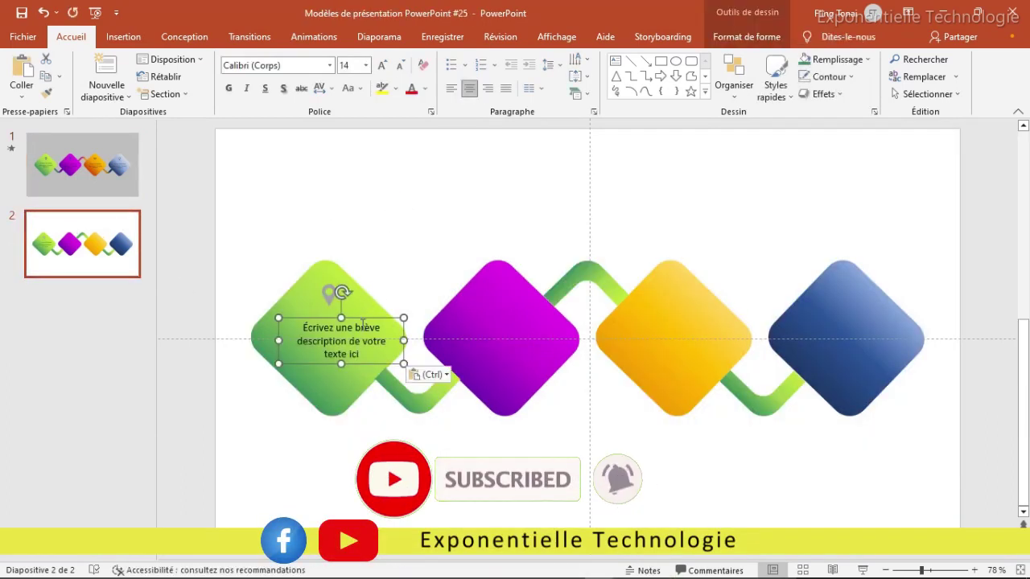
left_click_drag(361, 323, 347, 321)
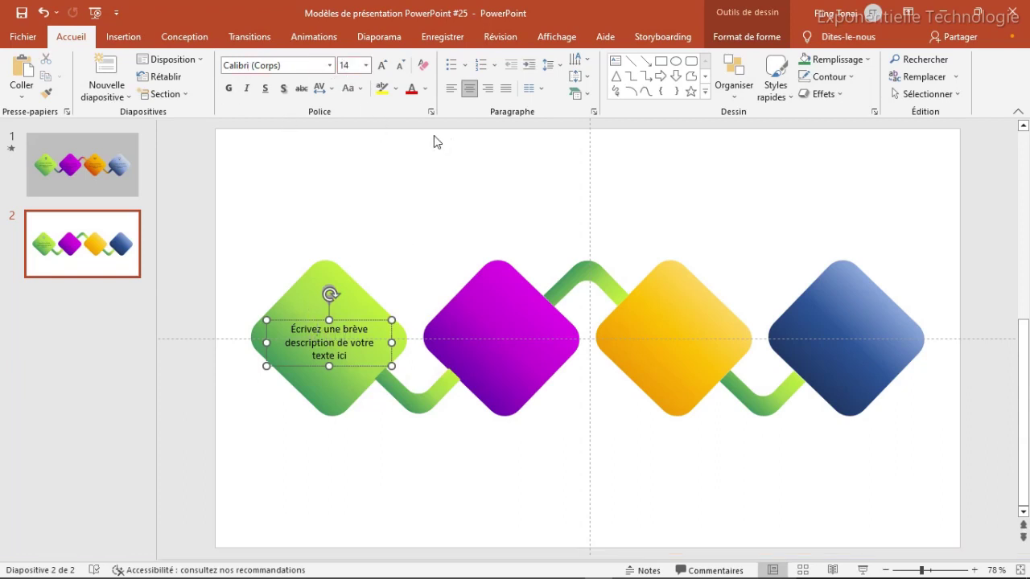
- Duplicate the pin and text box onto the purple diamond, then repeat for the orange and blue diamonds
left_click(374, 259)
key("ctrl+d")
left_click(329, 294)
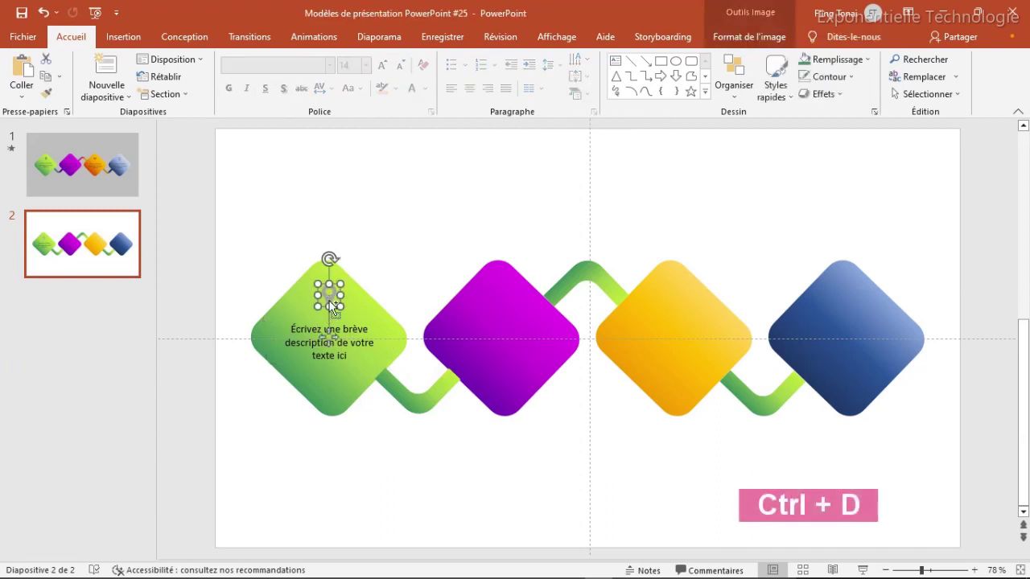
left_click(333, 321, "shift")
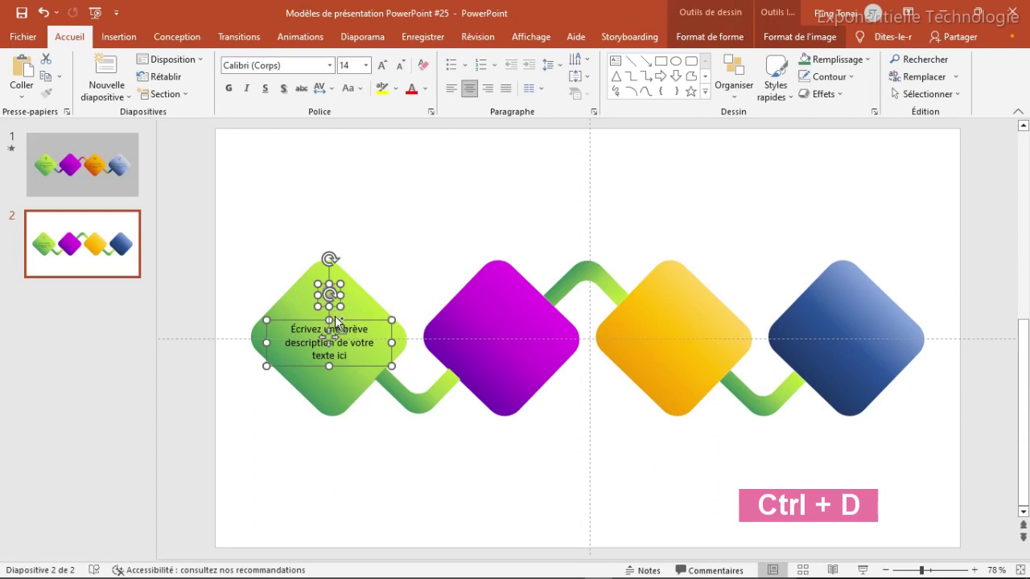
key("ctrl+d")
left_click_drag(376, 330, 538, 318)
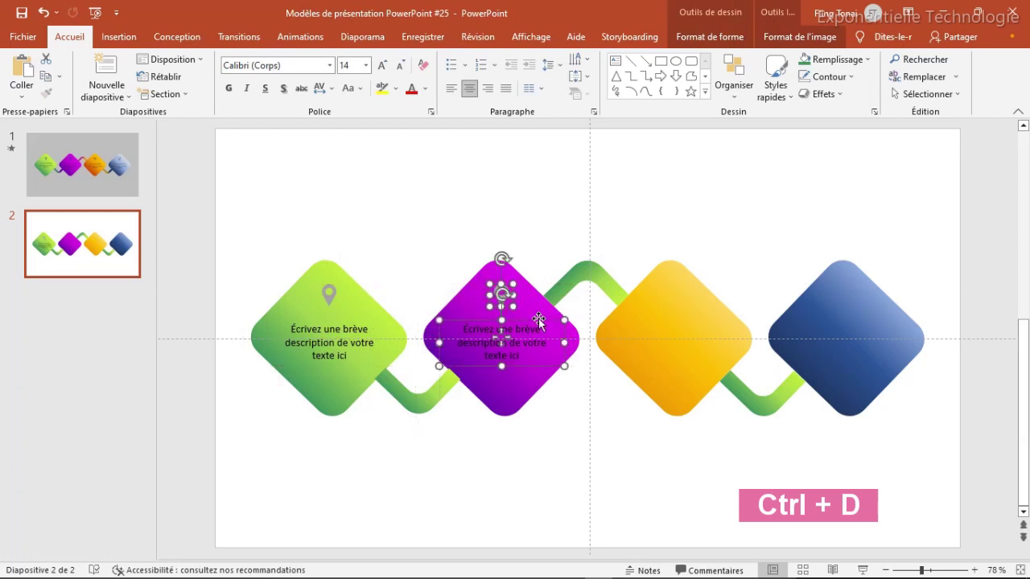
key("ctrl+d")
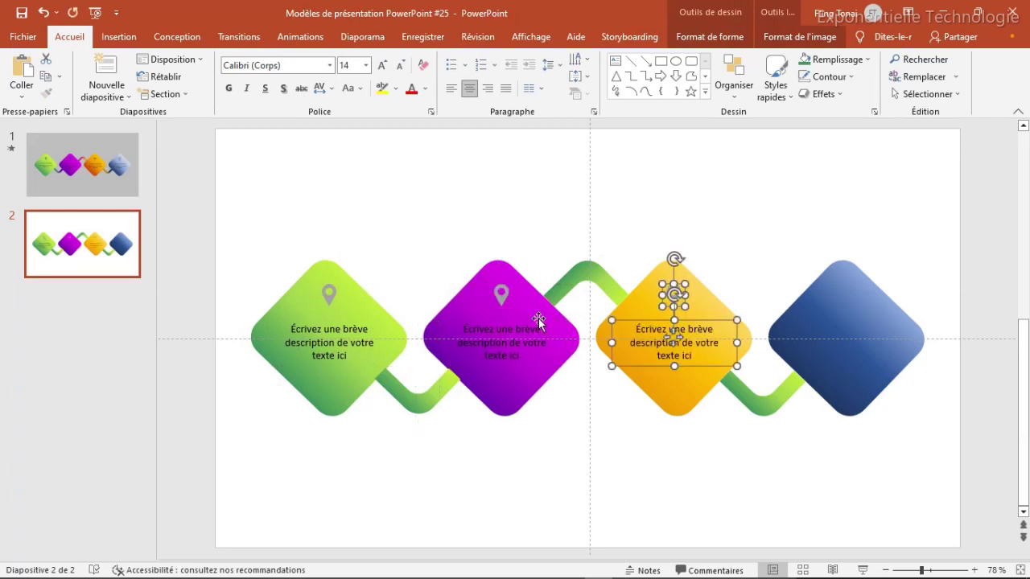
key("ctrl+d")
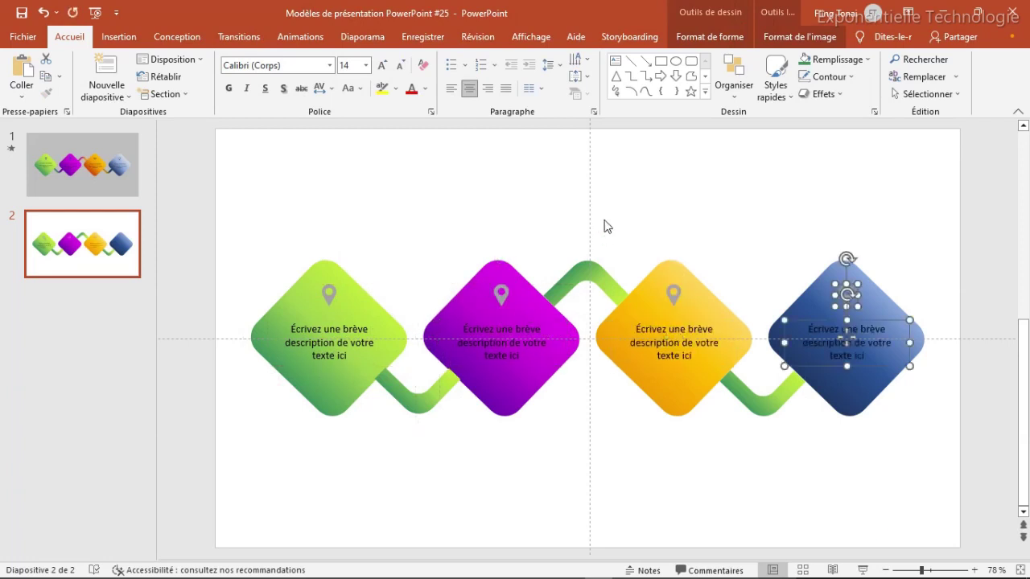
left_click(501, 288)
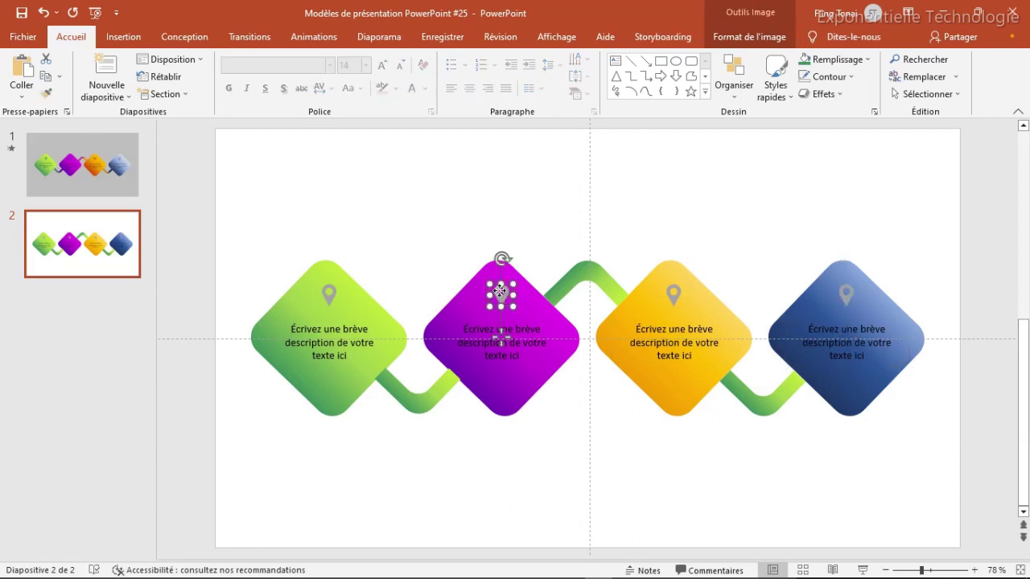
- Replace the purple diamond's pin with the objectif target icon and recolour it light grey
right_click(501, 291)
mouse_move(560, 376)
left_click(719, 378)
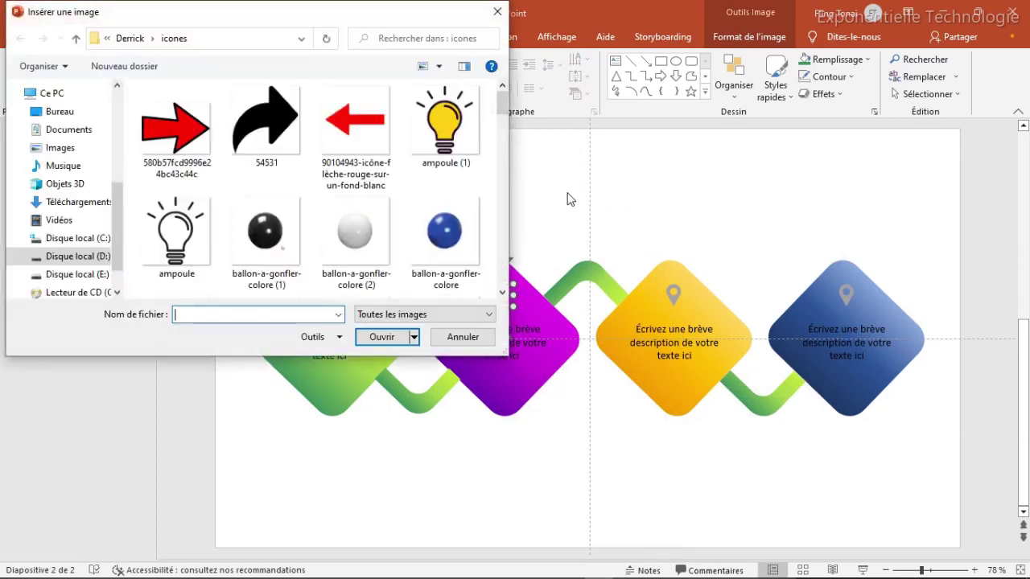
left_click_drag(505, 98, 495, 179)
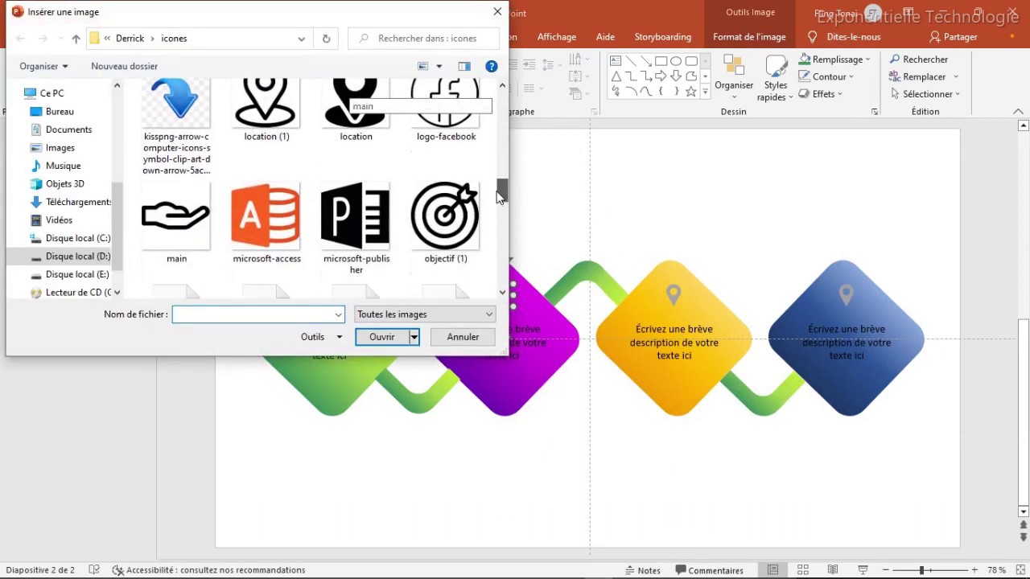
double_click(445, 245)
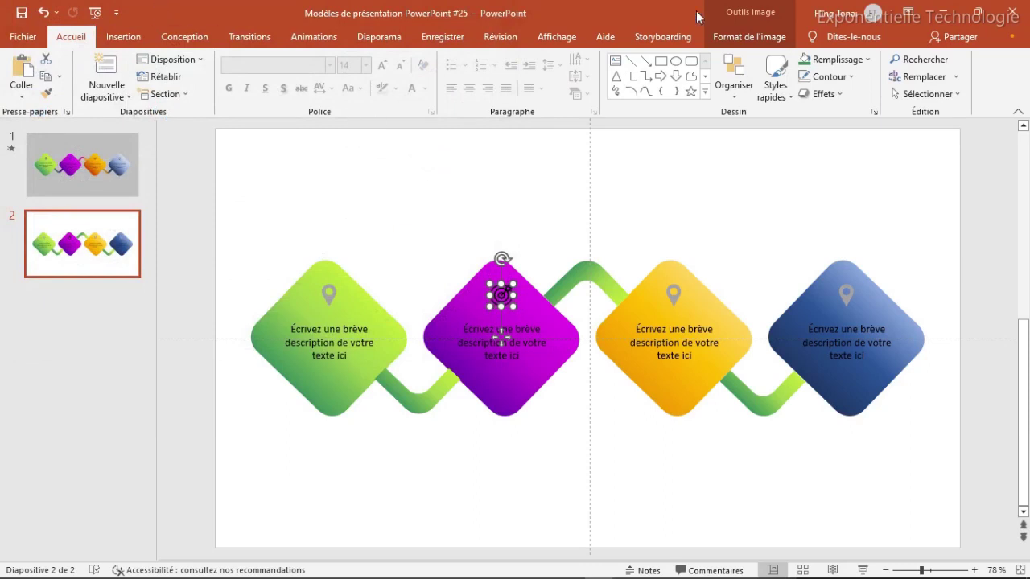
left_click(751, 33)
left_click(167, 56)
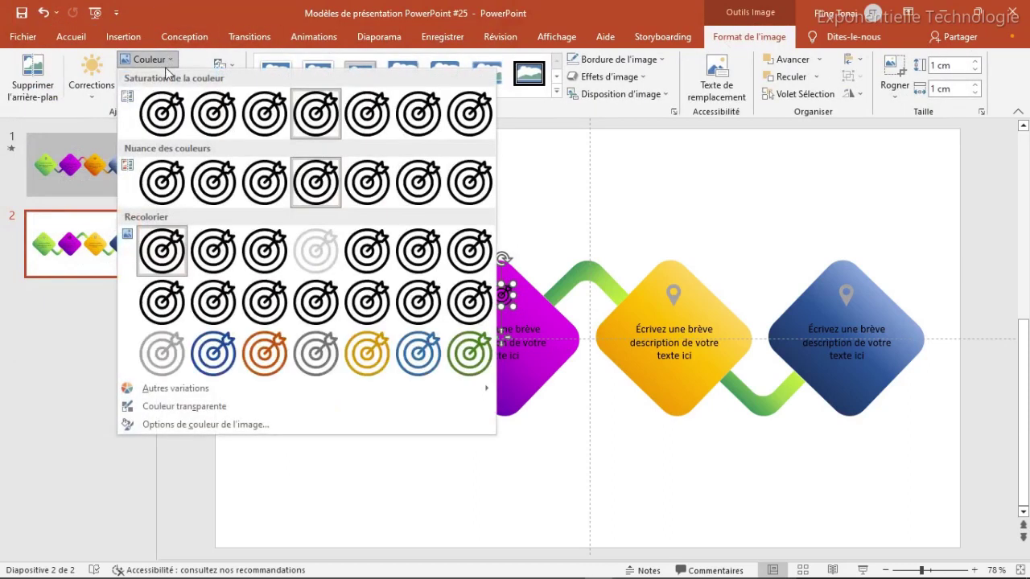
left_click(311, 362)
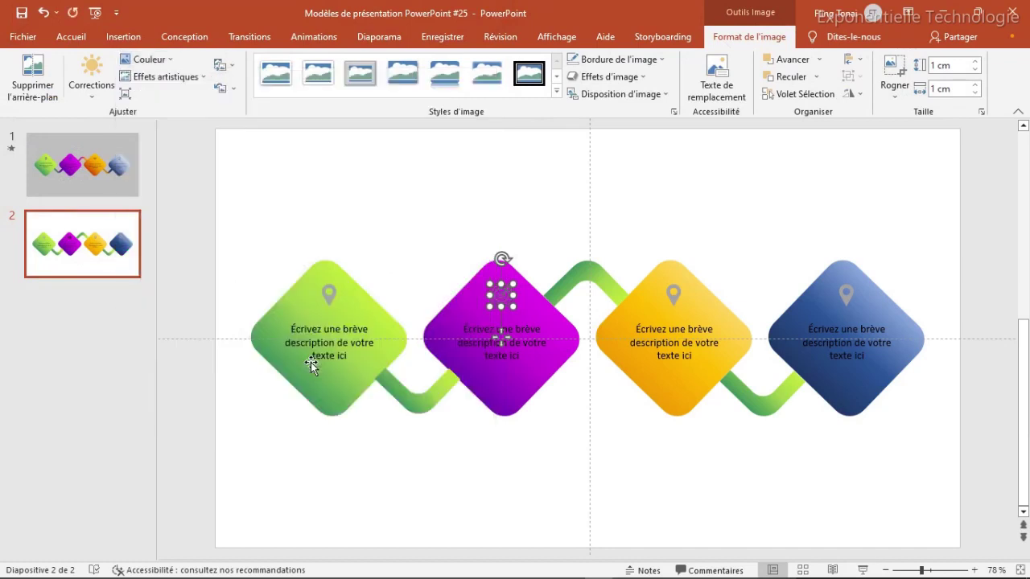
- Swap the orange diamond's pin for the handshake icon
left_click(678, 292)
right_click(681, 293)
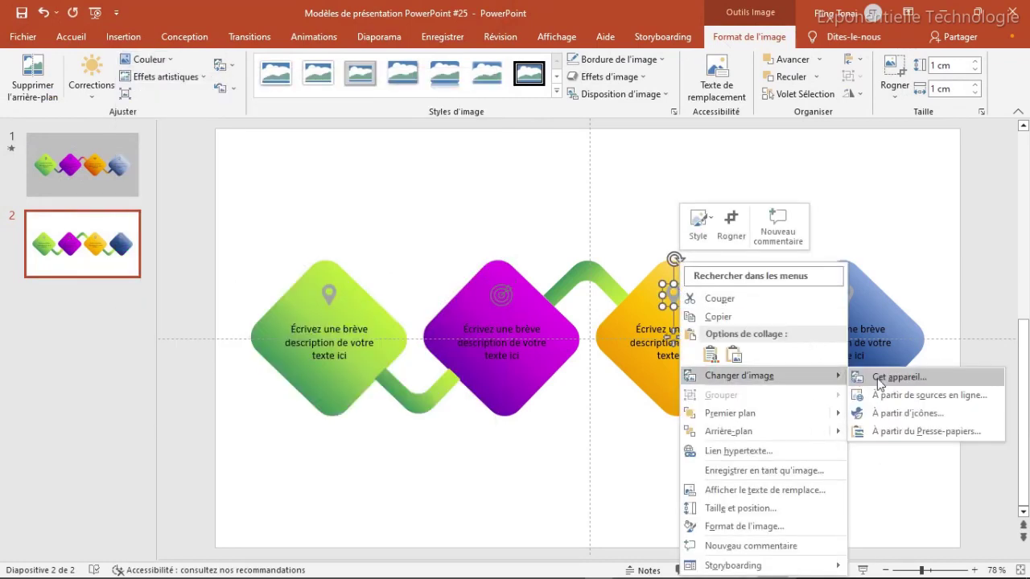
left_click(885, 378)
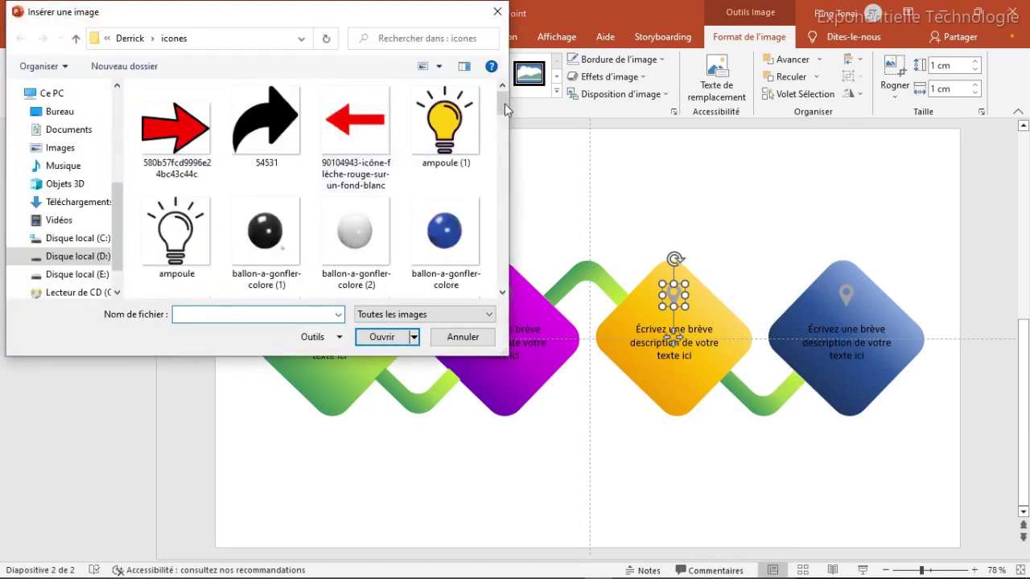
left_click_drag(500, 108, 503, 194)
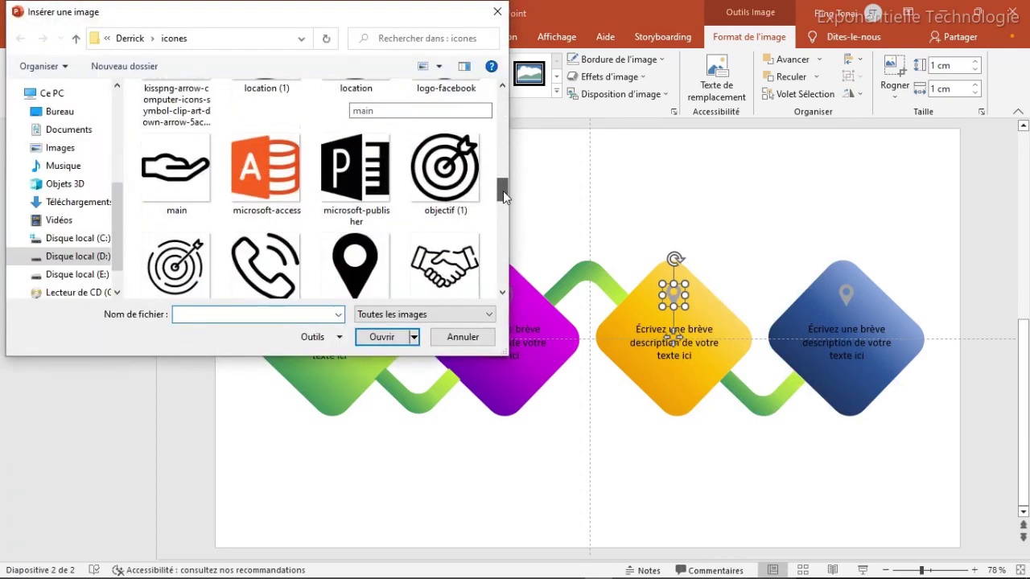
double_click(445, 217)
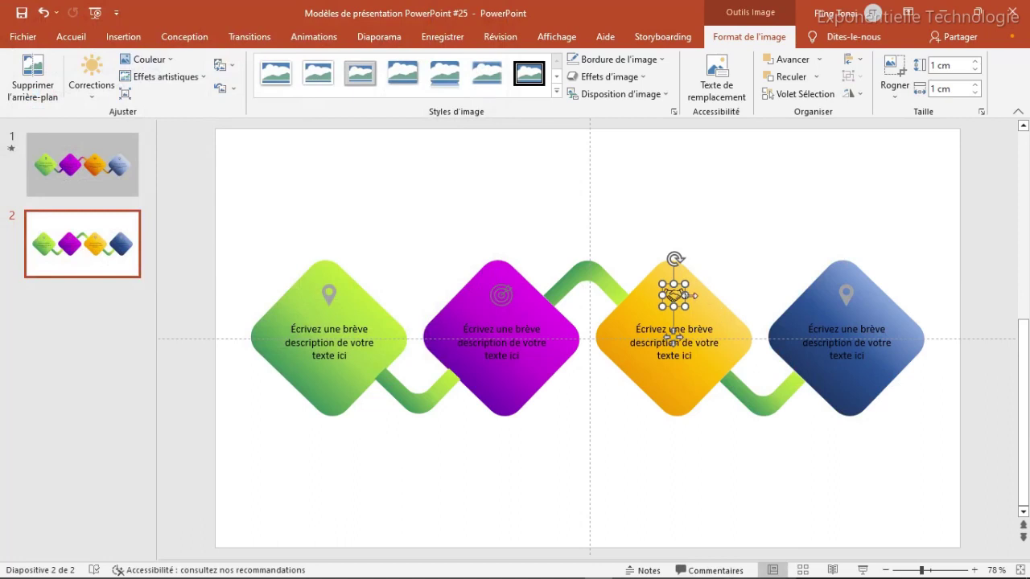
- Swap the blue diamond's pin for the light bulb icon
left_click(848, 297)
right_click(850, 299)
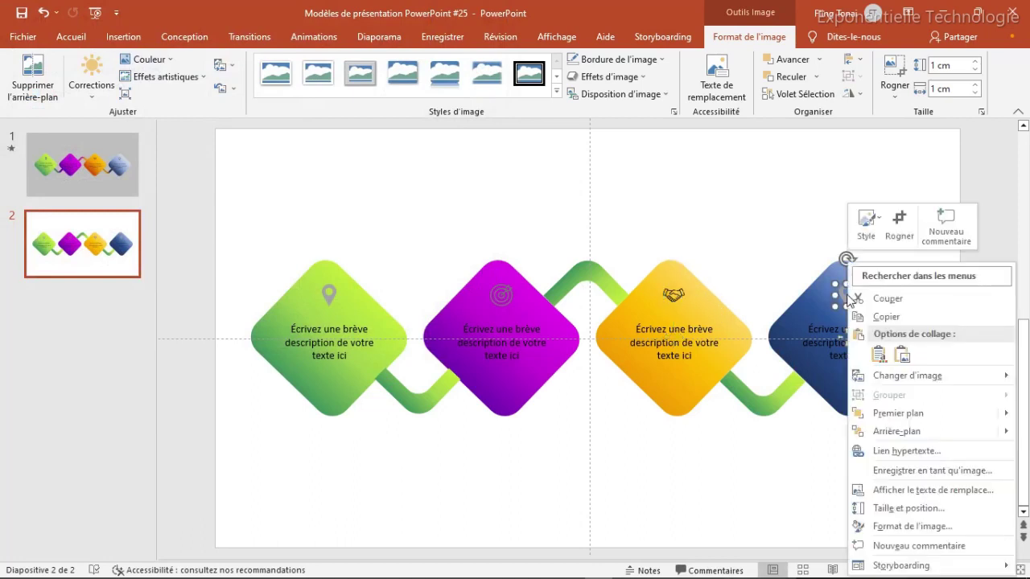
mouse_move(907, 376)
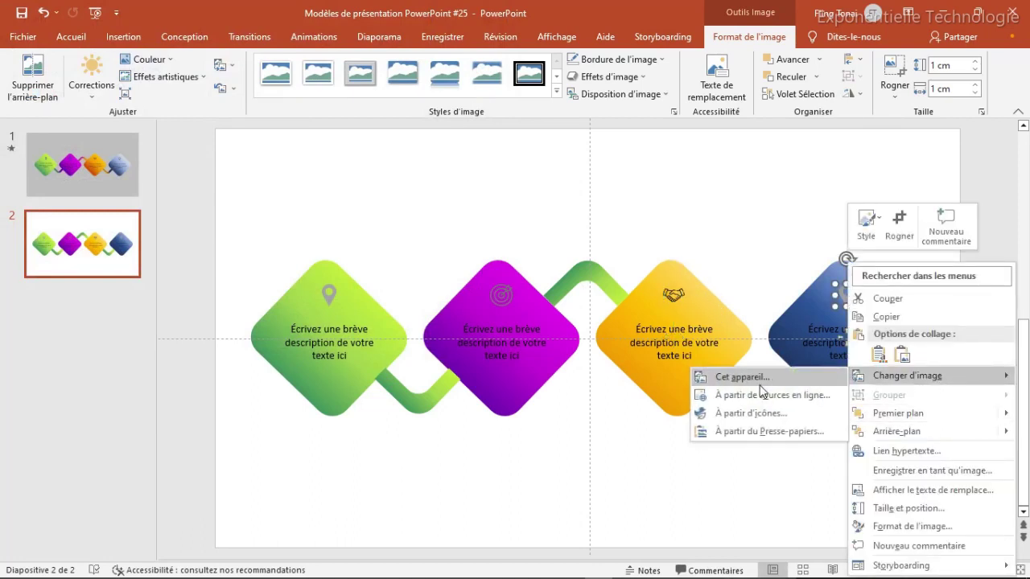
left_click(744, 377)
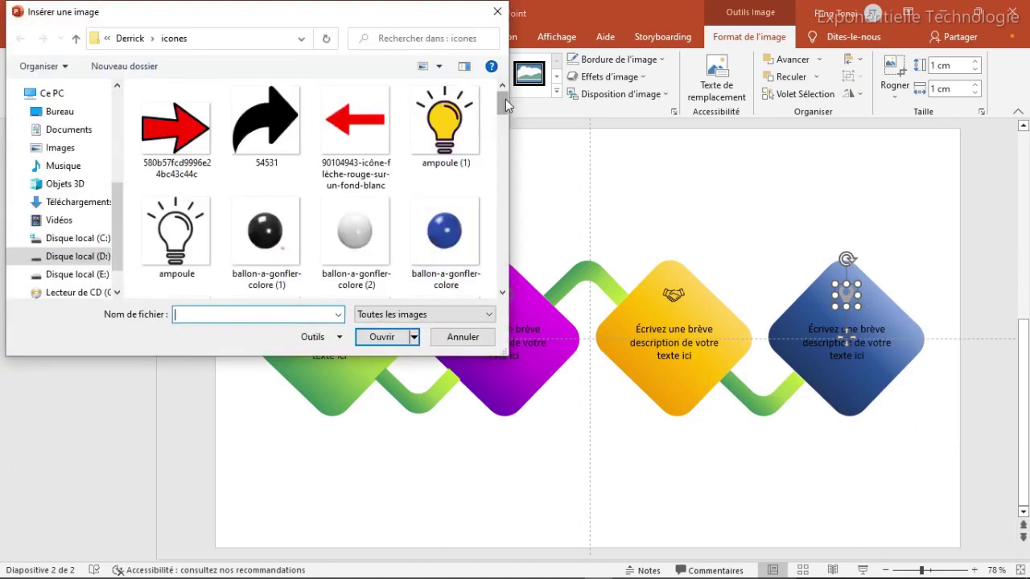
double_click(213, 216)
left_click(748, 169)
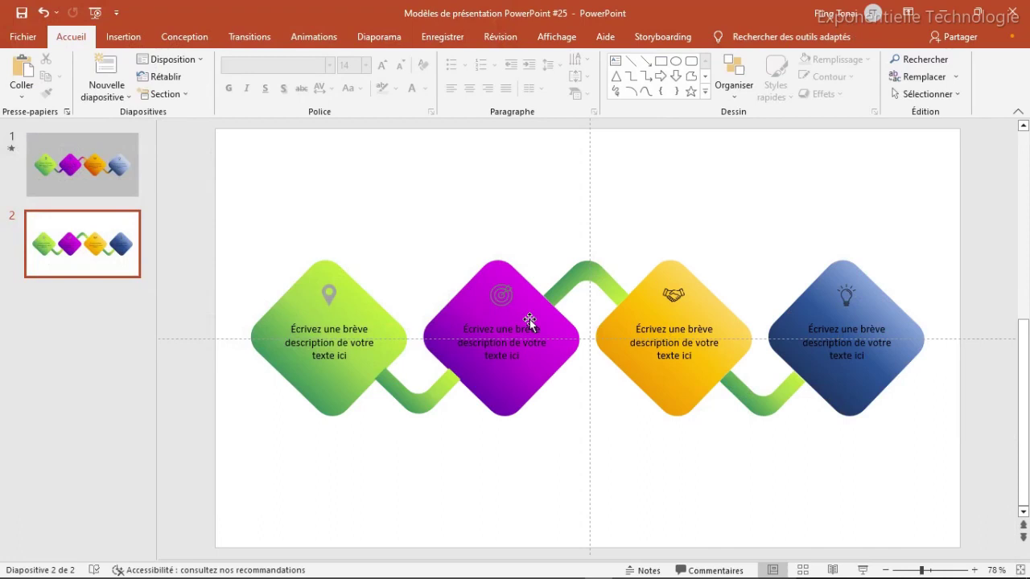
- Group the green and purple diamonds each with their own icon and description text
left_click(368, 324)
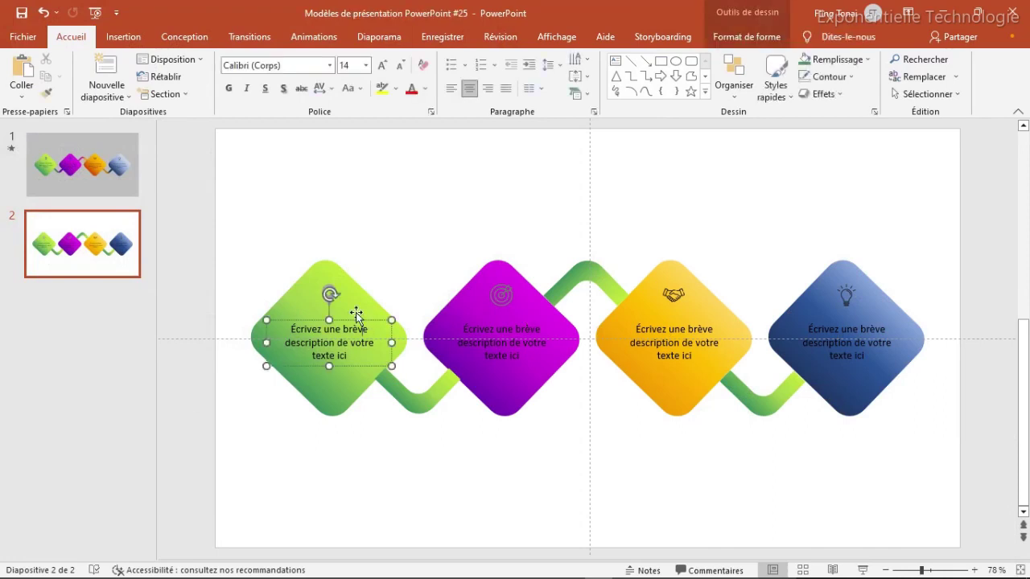
left_click(329, 291)
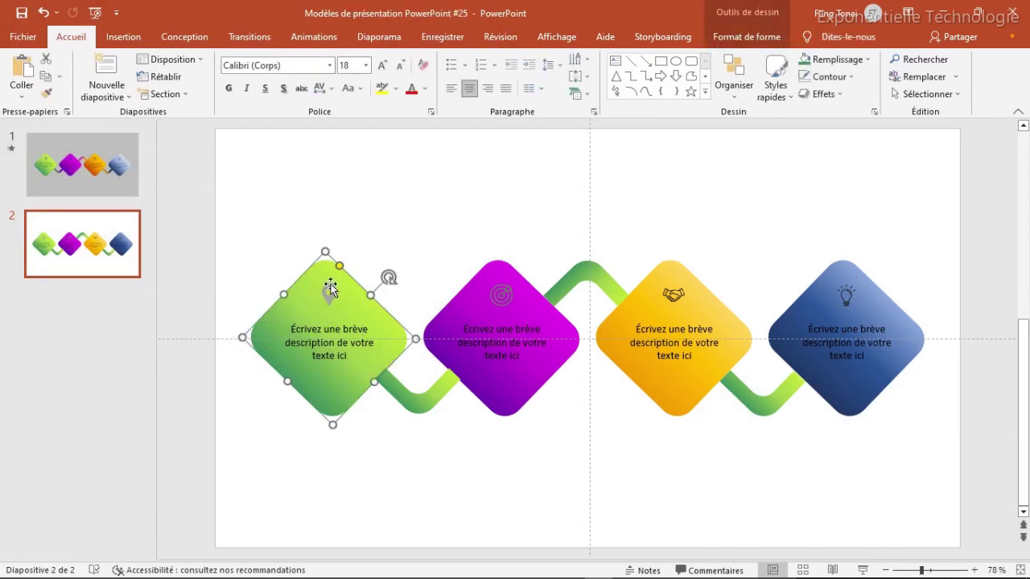
left_click(329, 291)
left_click(369, 323, "shift")
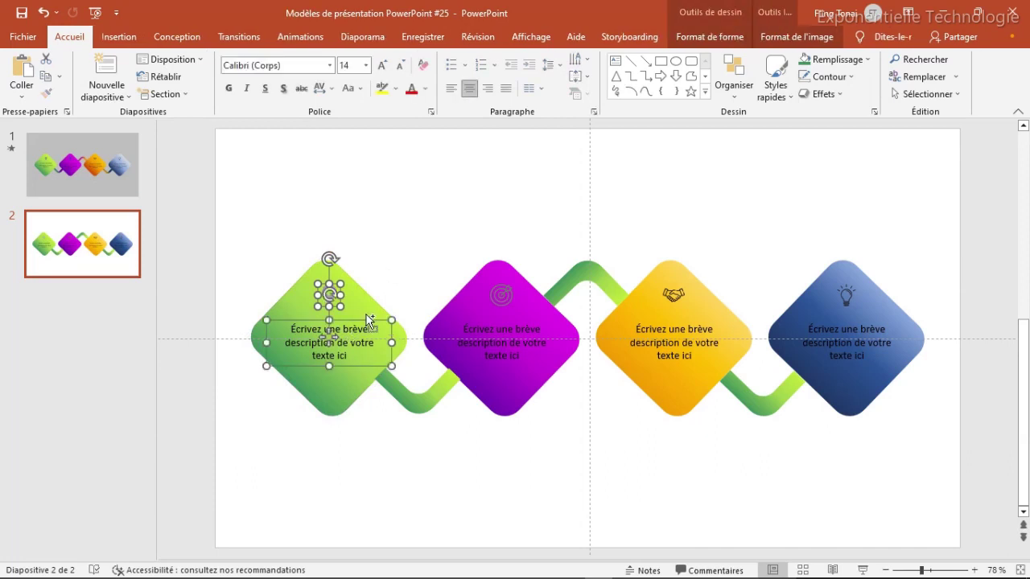
left_click(370, 310, "shift")
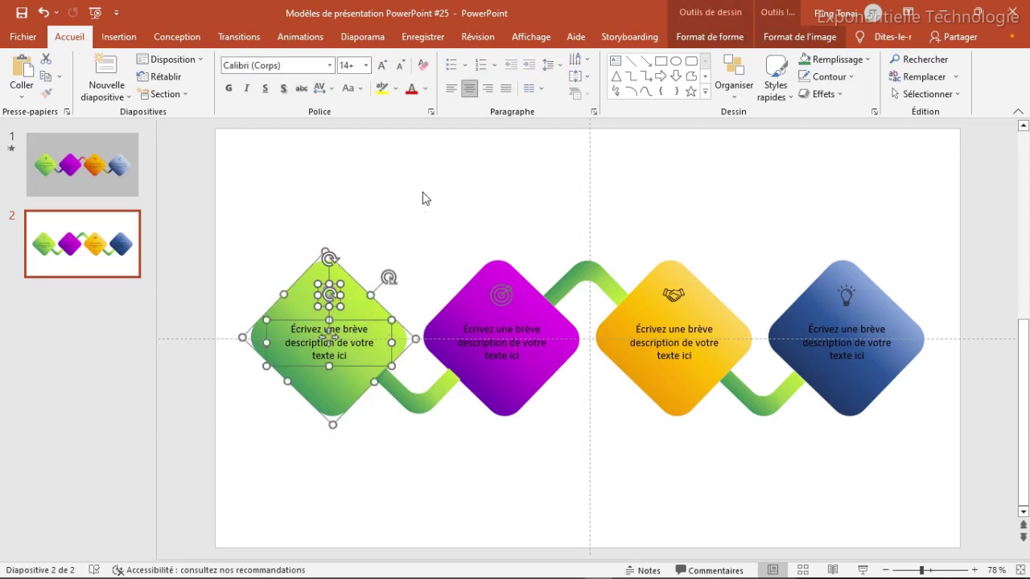
left_click(800, 37)
left_click(853, 76)
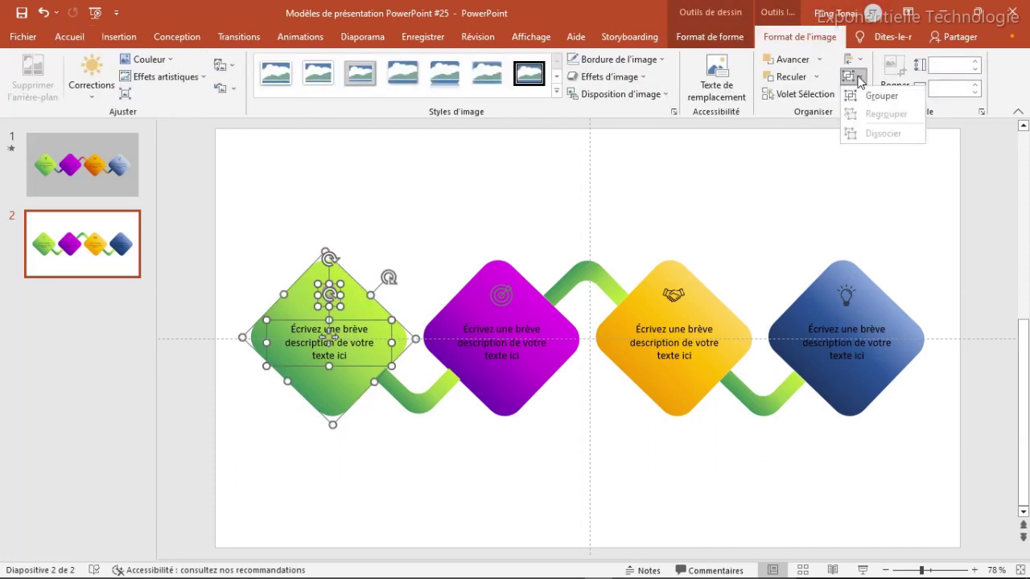
left_click(868, 96)
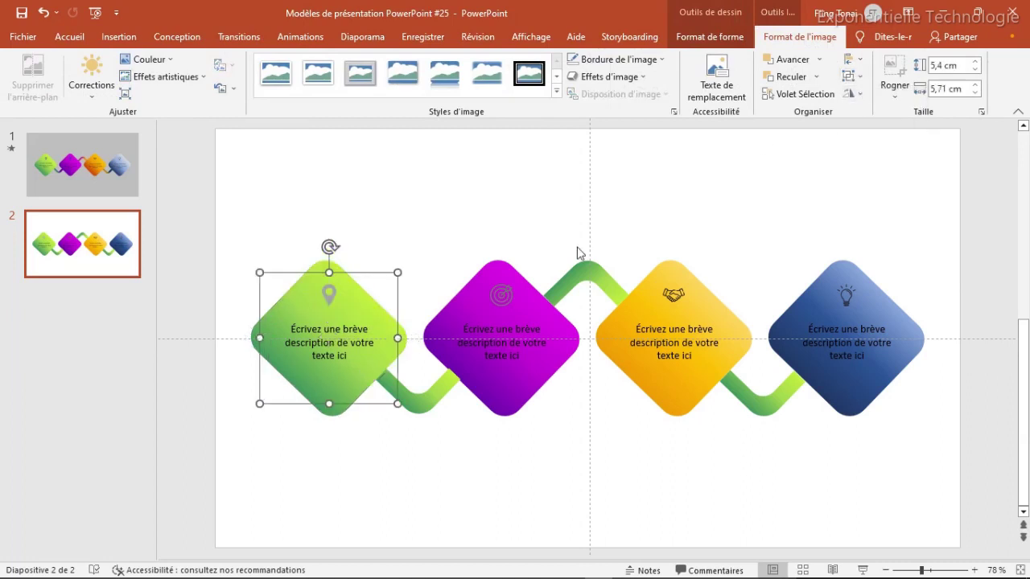
left_click(504, 294)
left_click(525, 344, "shift")
left_click(542, 305, "shift")
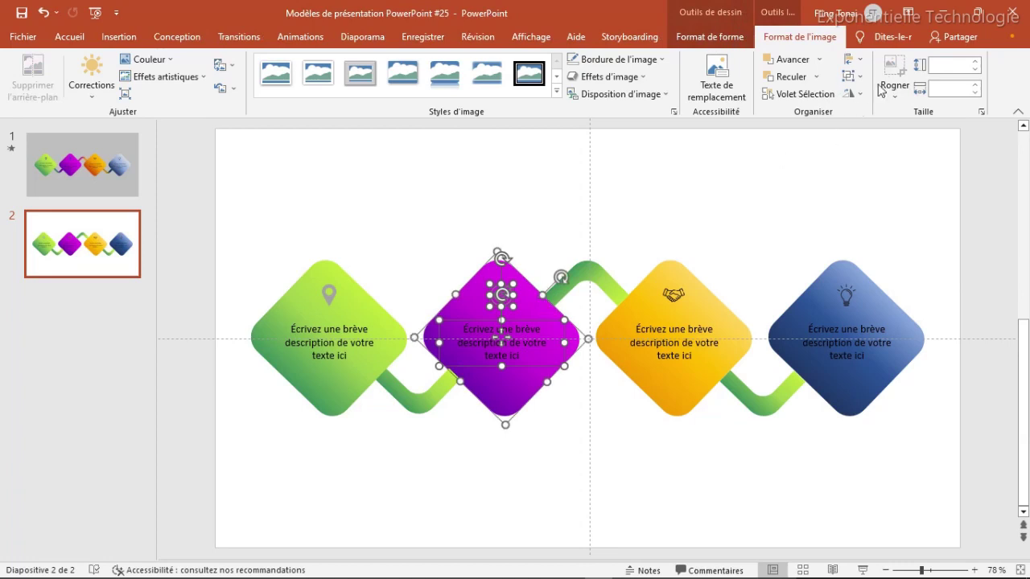
left_click(853, 76)
left_click(868, 96)
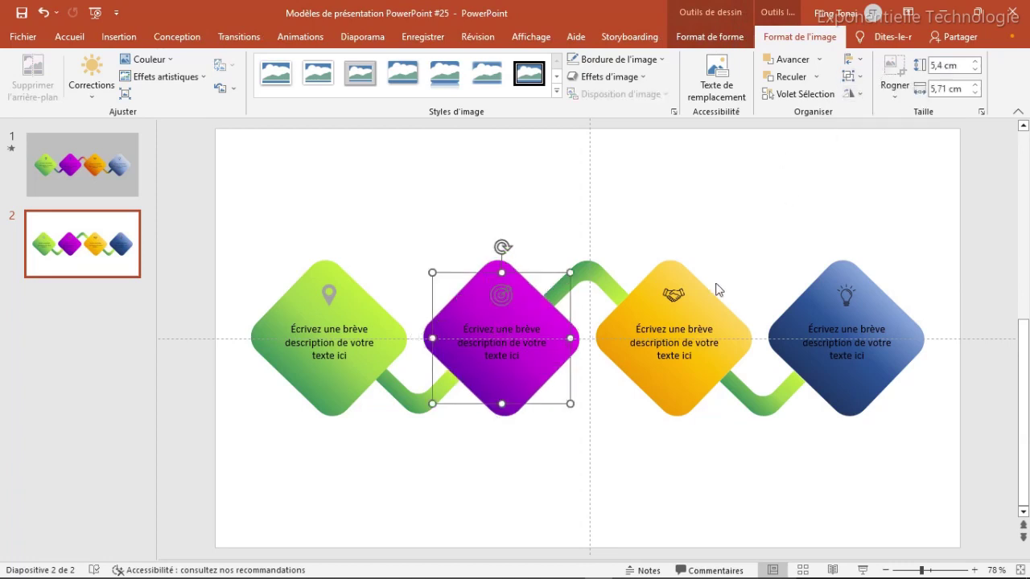
- Group the orange and blue diamonds each with their own icon and description text
left_click(672, 300)
left_click(689, 344, "shift")
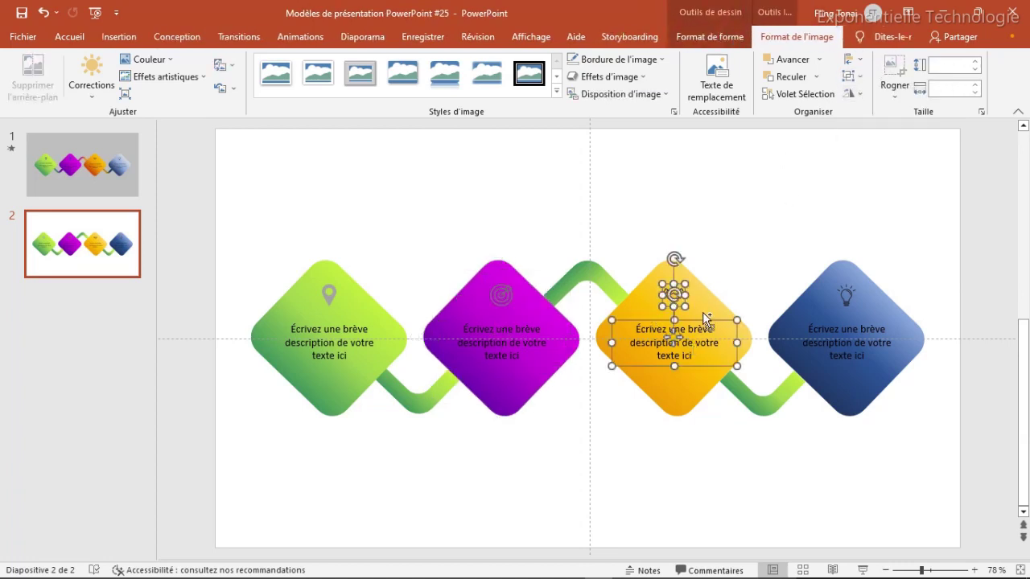
left_click(702, 303, "shift")
left_click(852, 77)
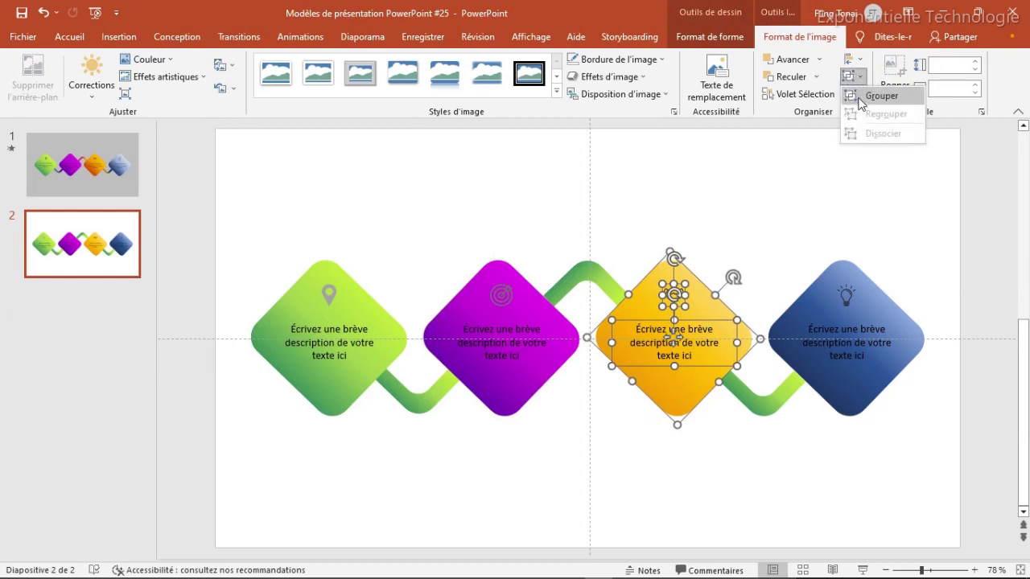
left_click(861, 98)
left_click(847, 294)
left_click(864, 338, "shift")
left_click(882, 315, "shift")
left_click(853, 76)
left_click(861, 96)
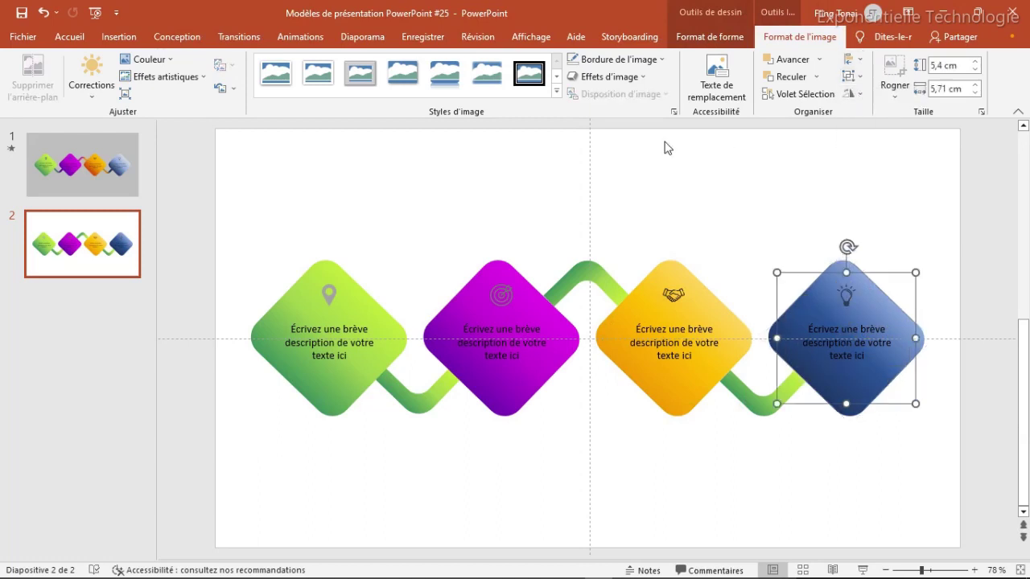
left_click(494, 471)
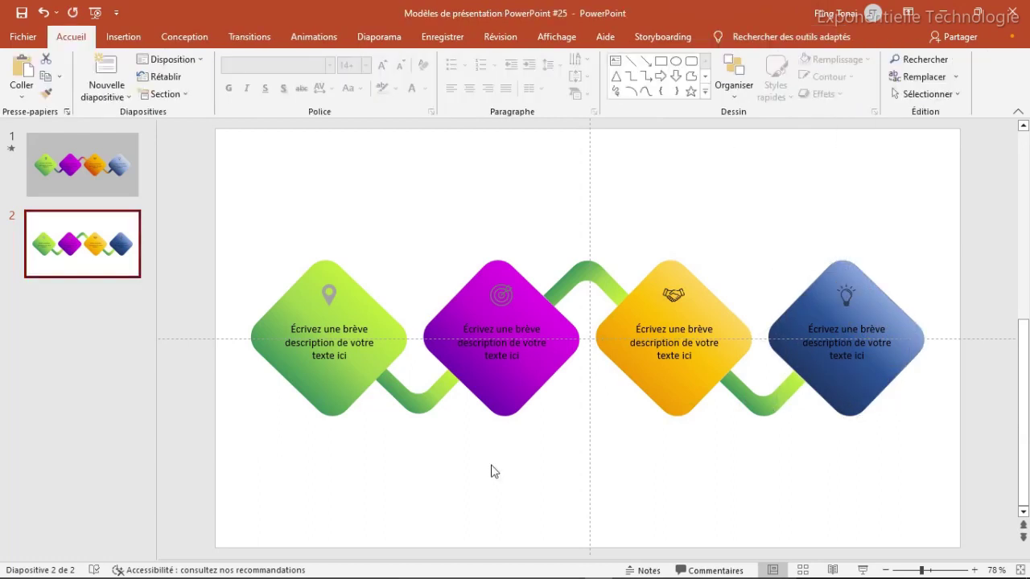
- Show the animation pane and give the green diamond group a Zoom entrance animation
left_click(312, 38)
left_click(584, 61)
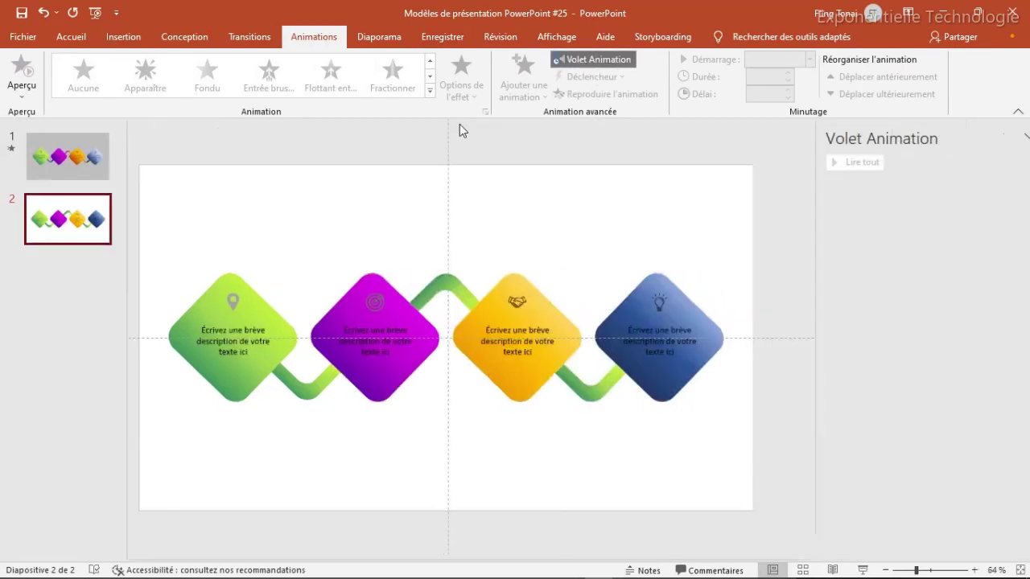
left_click(210, 296)
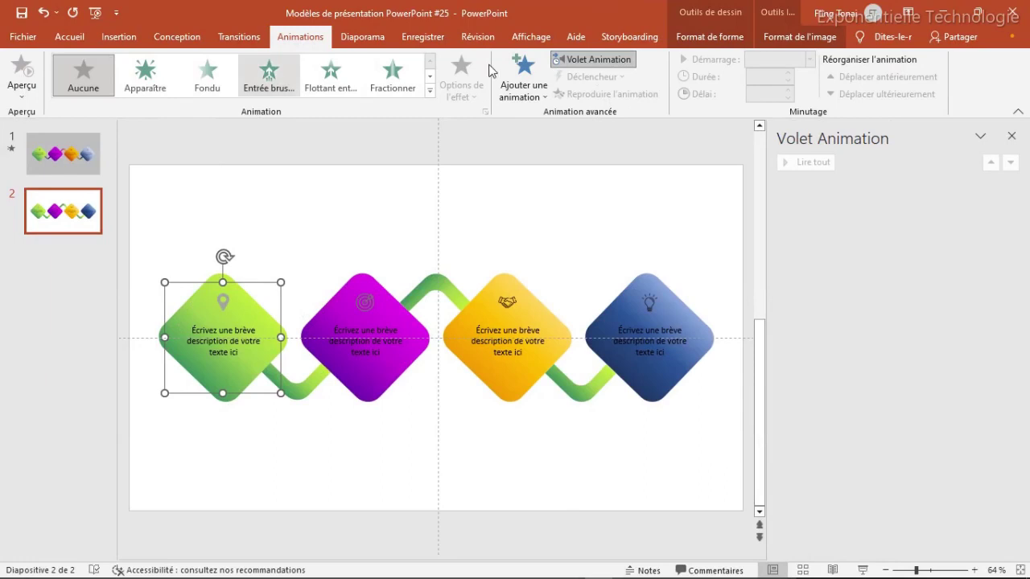
left_click(431, 94)
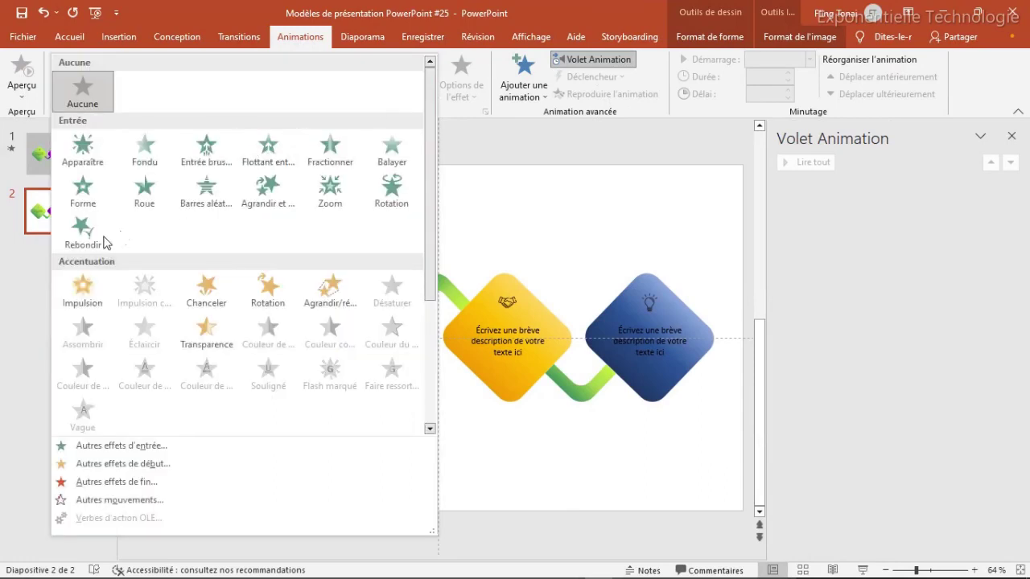
left_click(325, 193)
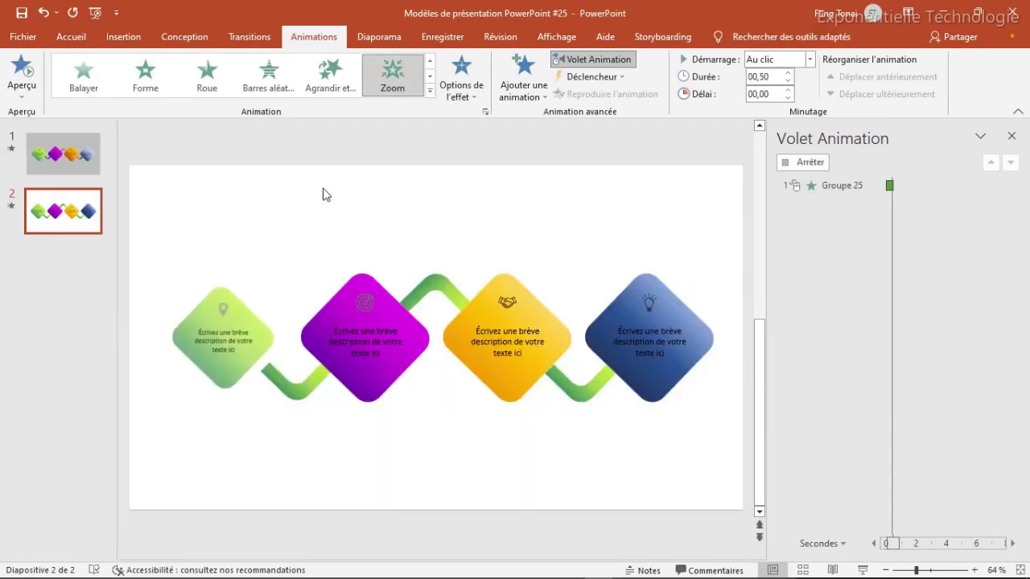
- Give the first connector a Balayer wipe entrance coming in from the left
left_click(288, 385)
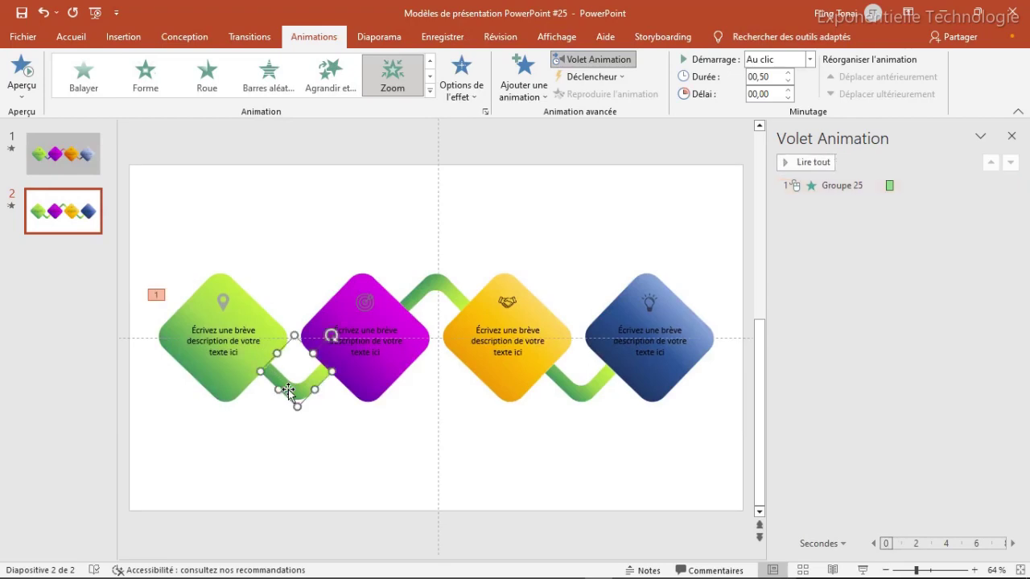
left_click(431, 94)
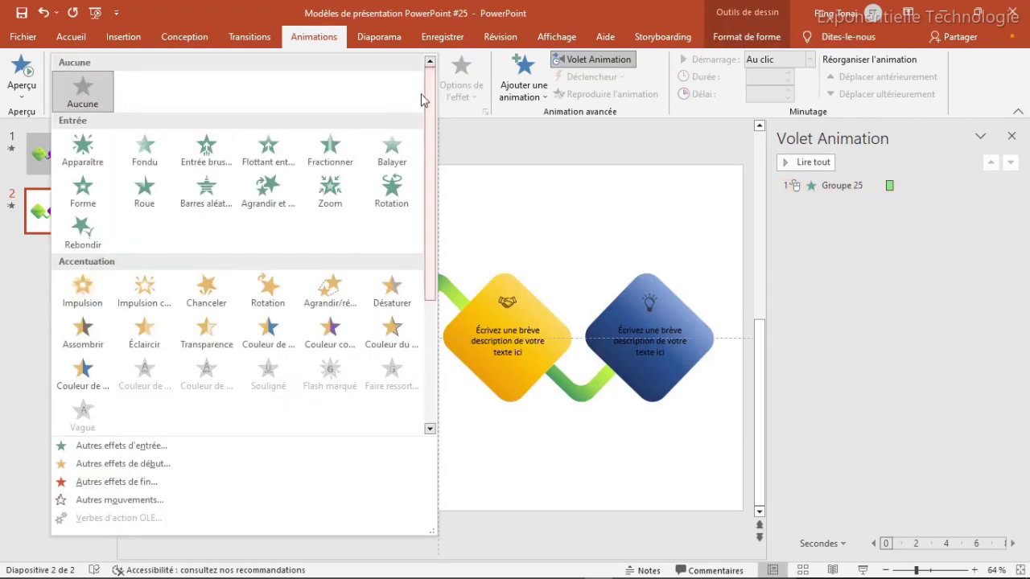
left_click(386, 152)
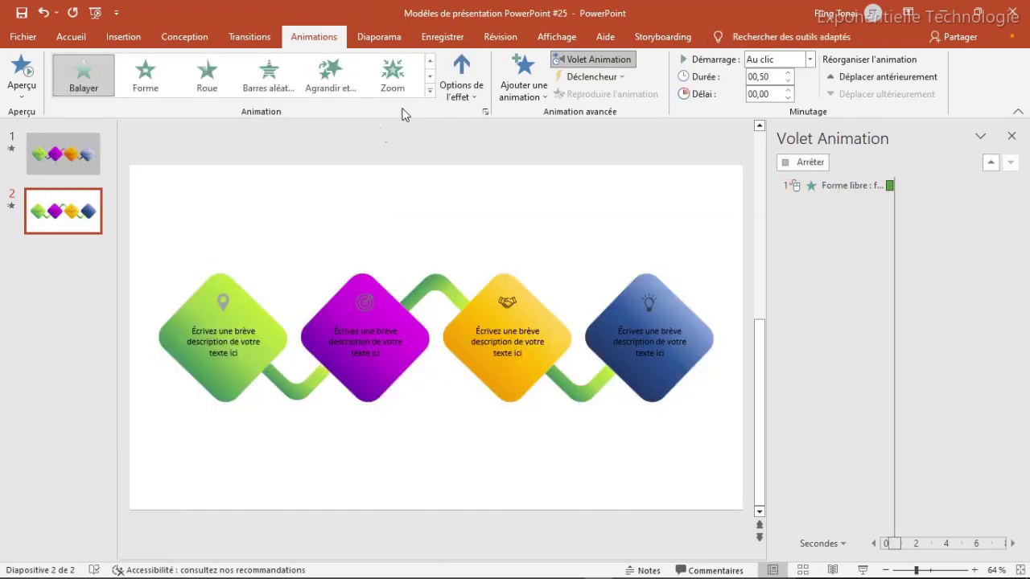
left_click(464, 92)
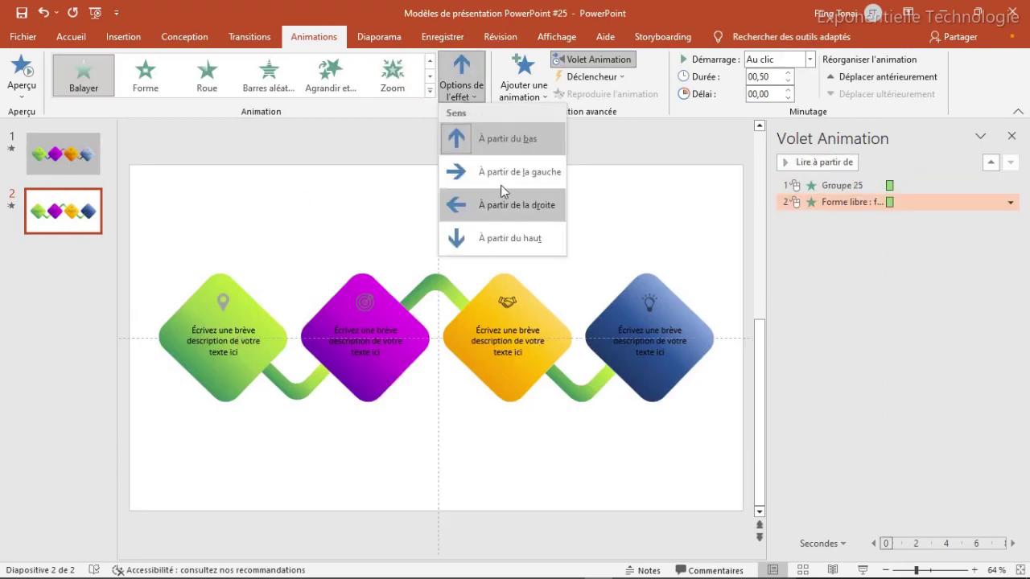
left_click(496, 177)
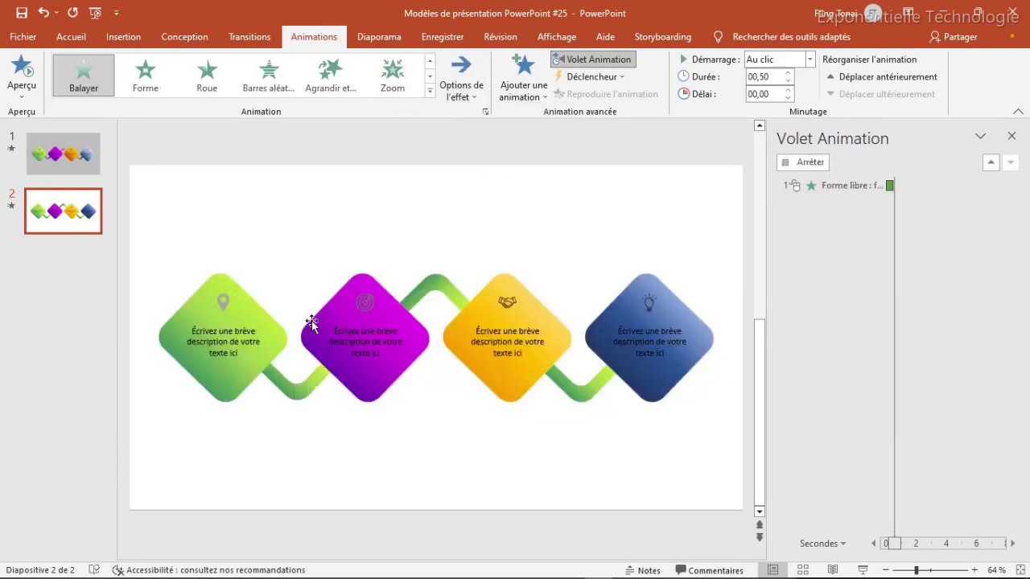
left_click(239, 308)
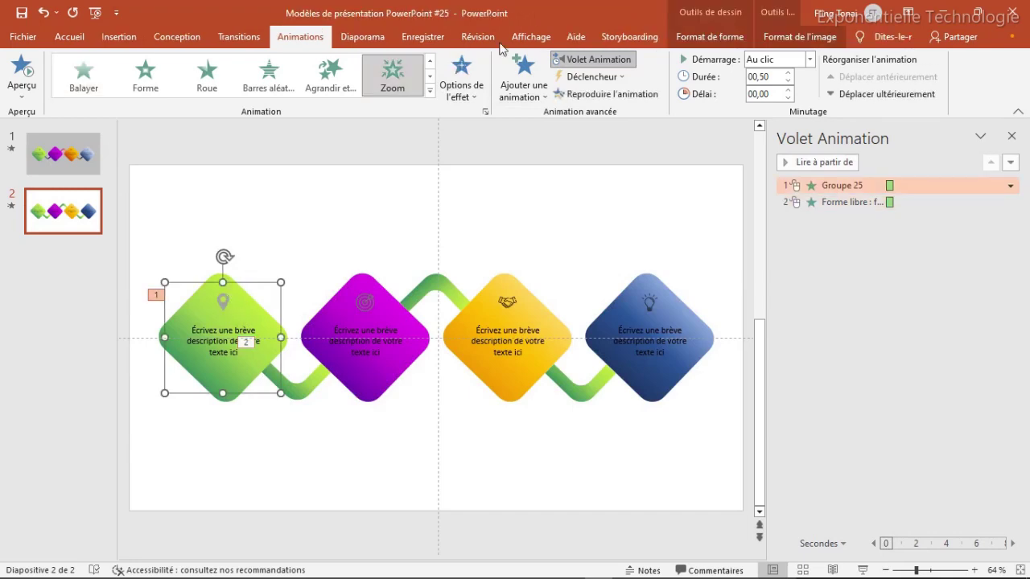
- Copy the Zoom animation to the purple diamond and the wipe to the upper connector
left_click(585, 94)
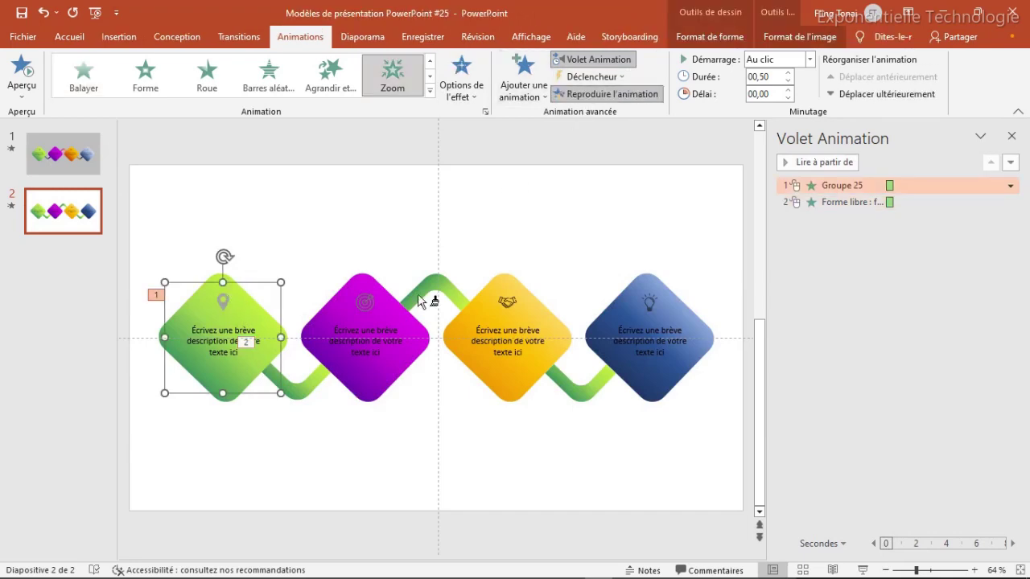
left_click(378, 326)
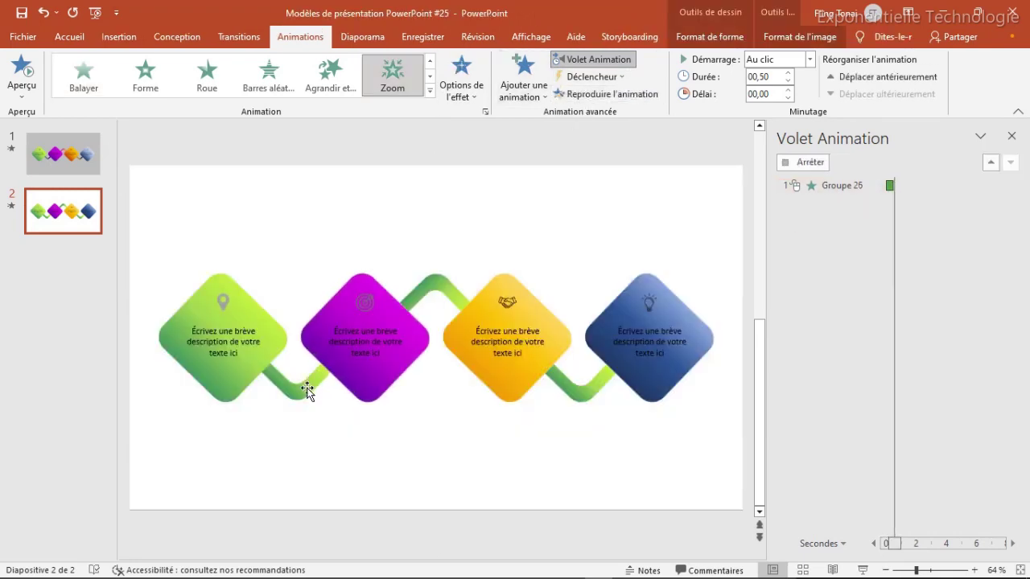
left_click(298, 390)
left_click(600, 94)
left_click(450, 282)
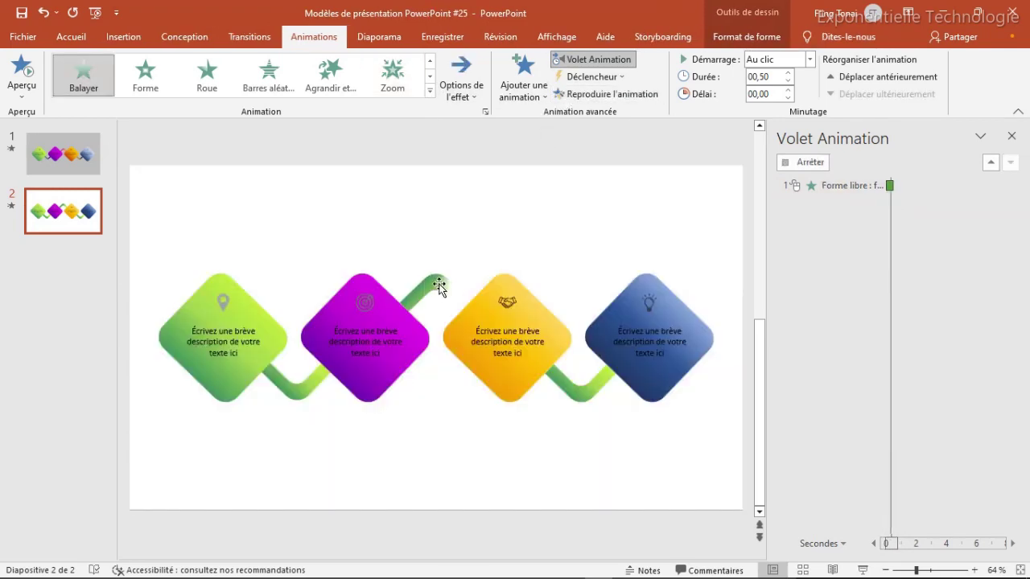
- Copy Zoom to the orange and blue diamonds and the wipe to the lower-right connector
left_click(380, 319)
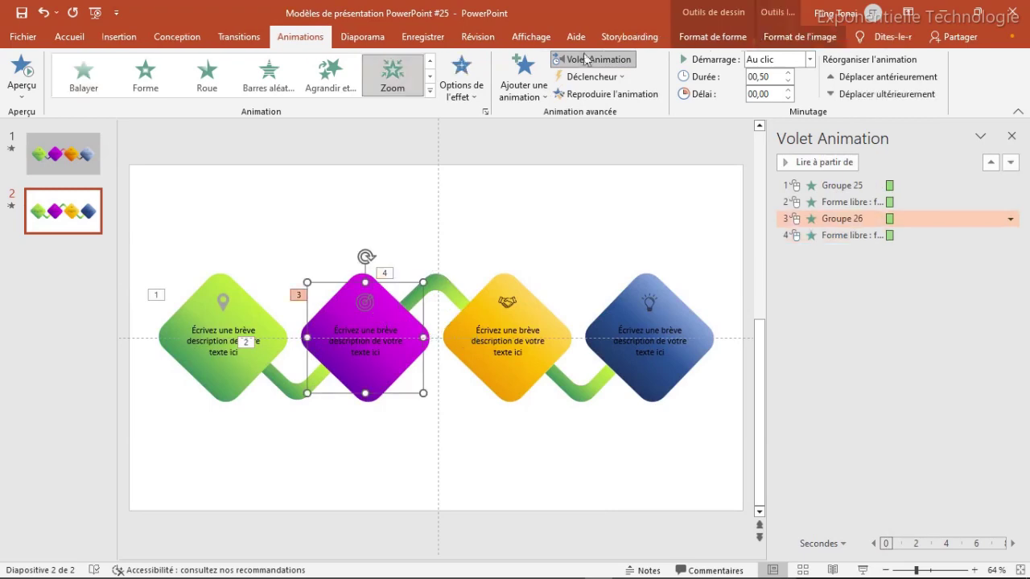
left_click(593, 94)
left_click(524, 307)
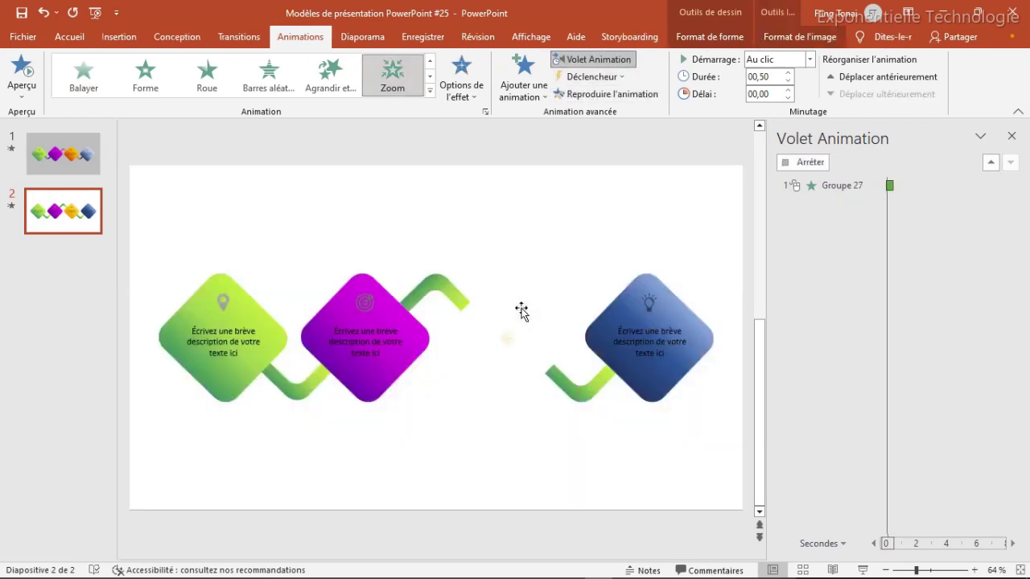
left_click(434, 283)
left_click(628, 95)
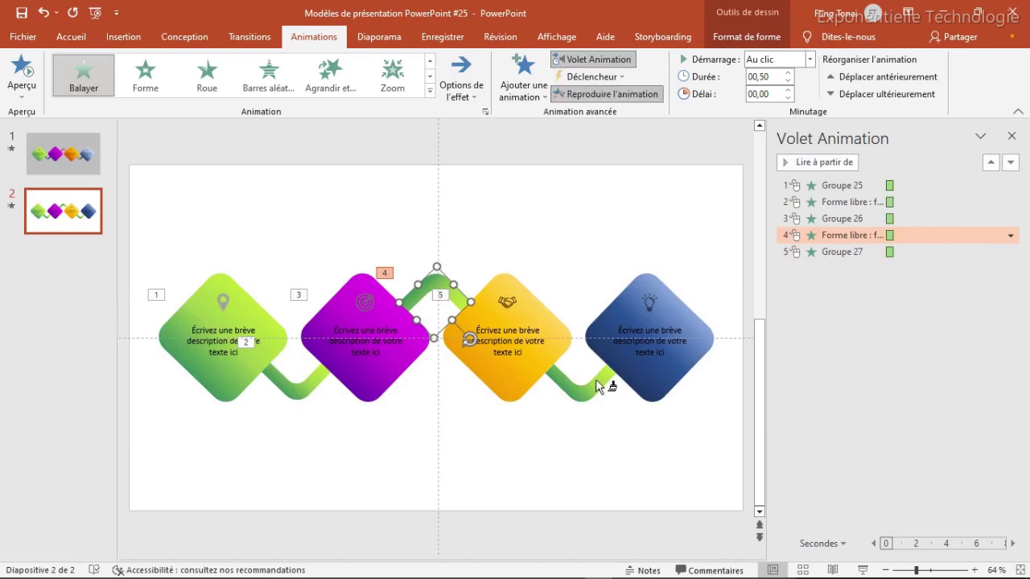
left_click(596, 382)
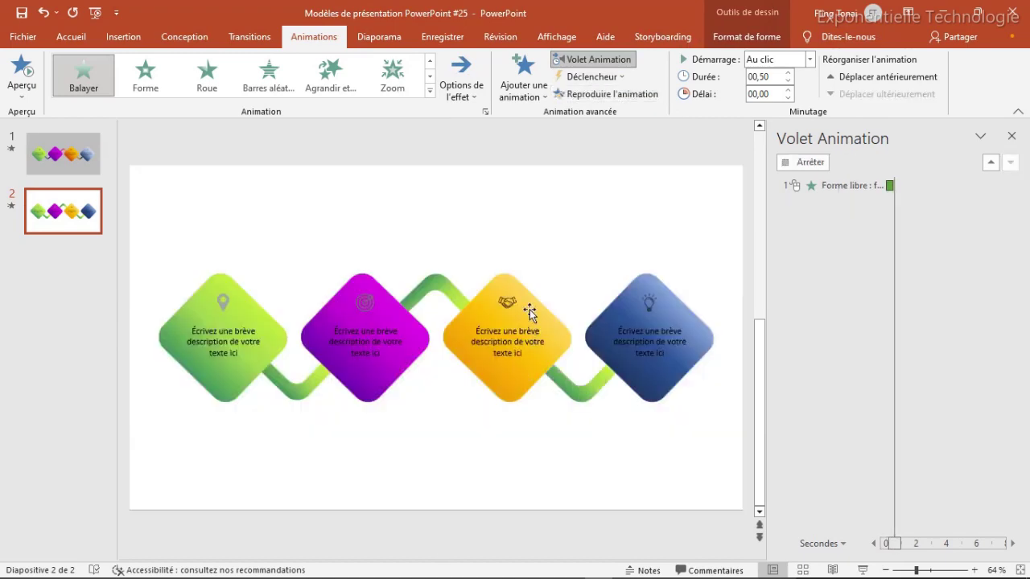
left_click(528, 314)
left_click(609, 95)
left_click(688, 320)
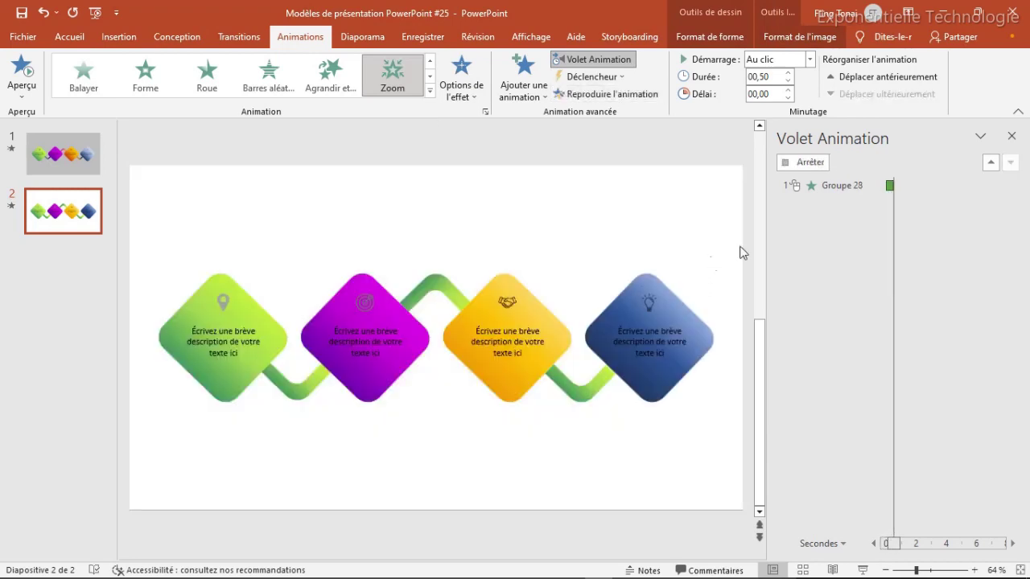
- Review the first connector's animation start timing, leaving it unchanged
left_click(918, 190)
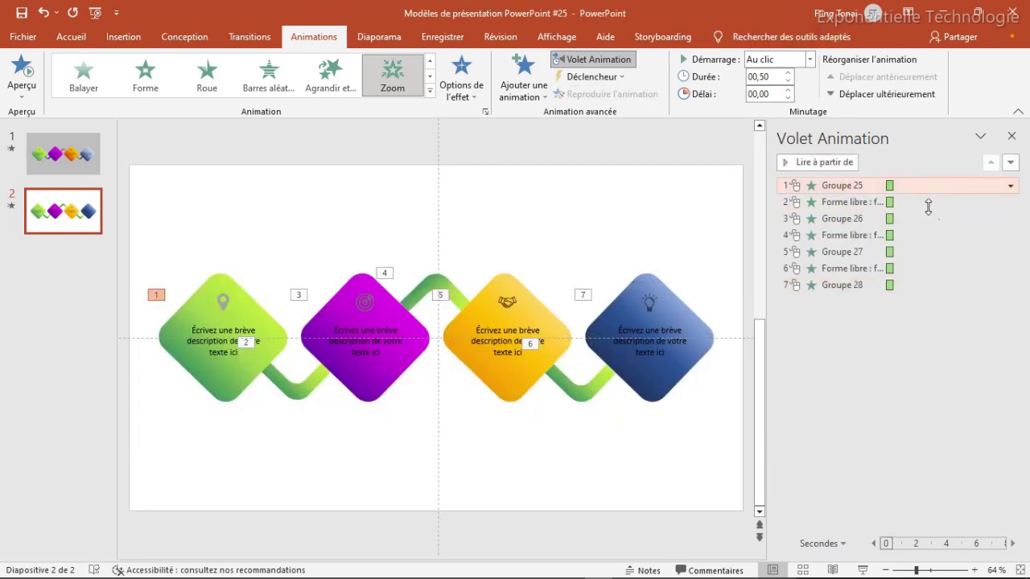
left_click(937, 203)
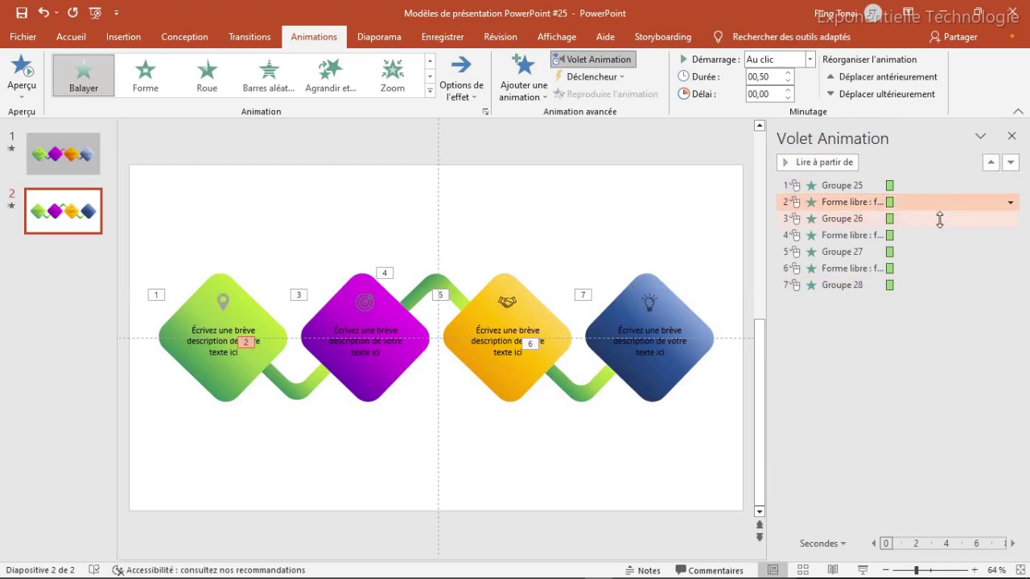
left_click(973, 217)
left_click(1002, 202)
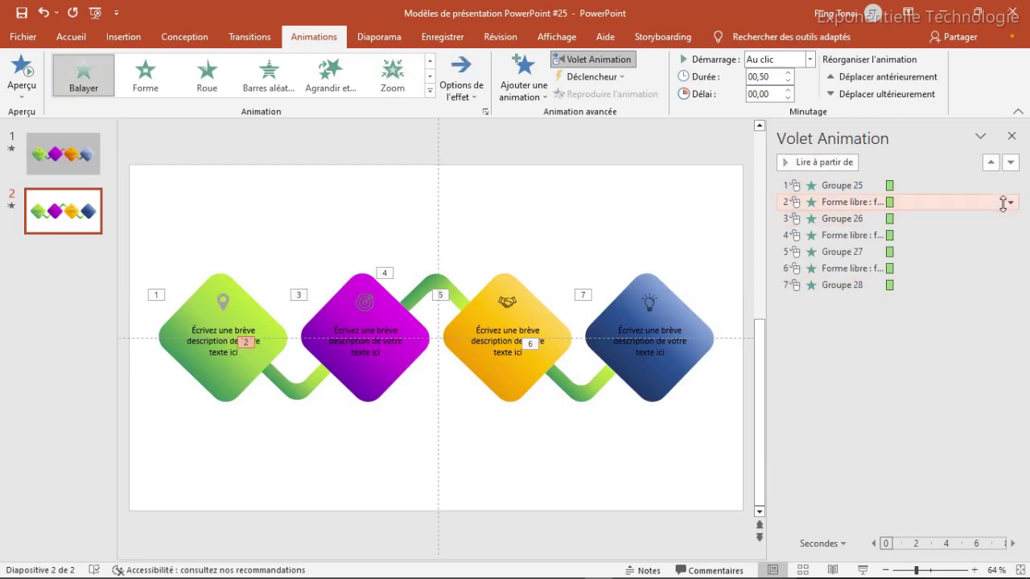
left_click(1011, 202)
left_click(942, 220)
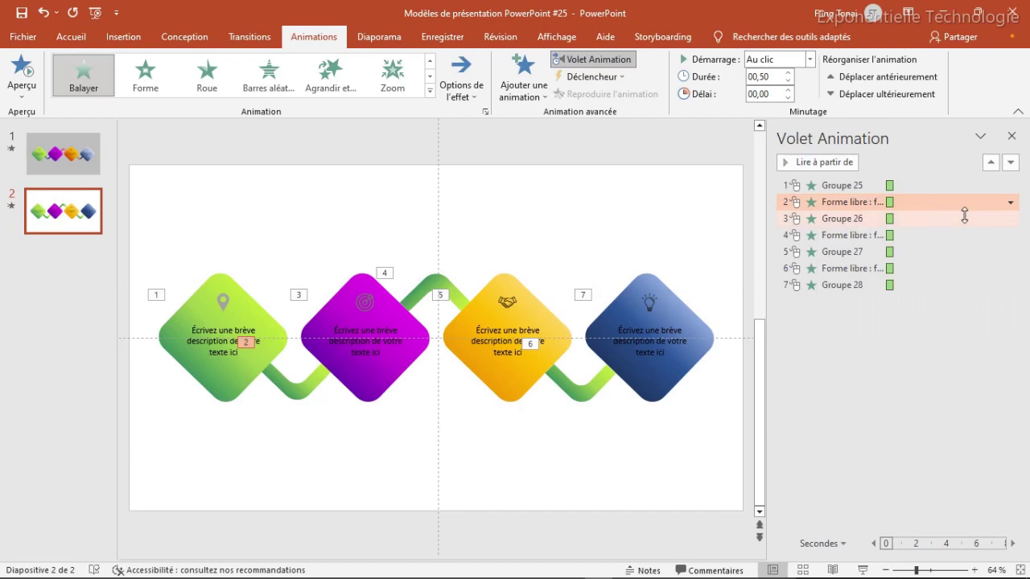
left_click(967, 234)
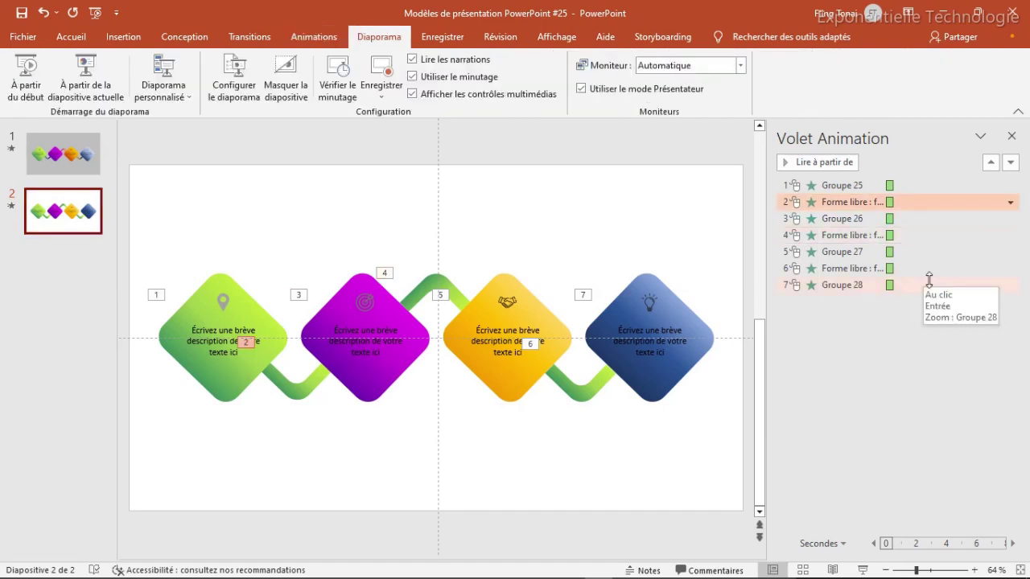
- Set Groupe 26 to start with the previous animation and Groupe 27 after the previous
left_click(950, 218)
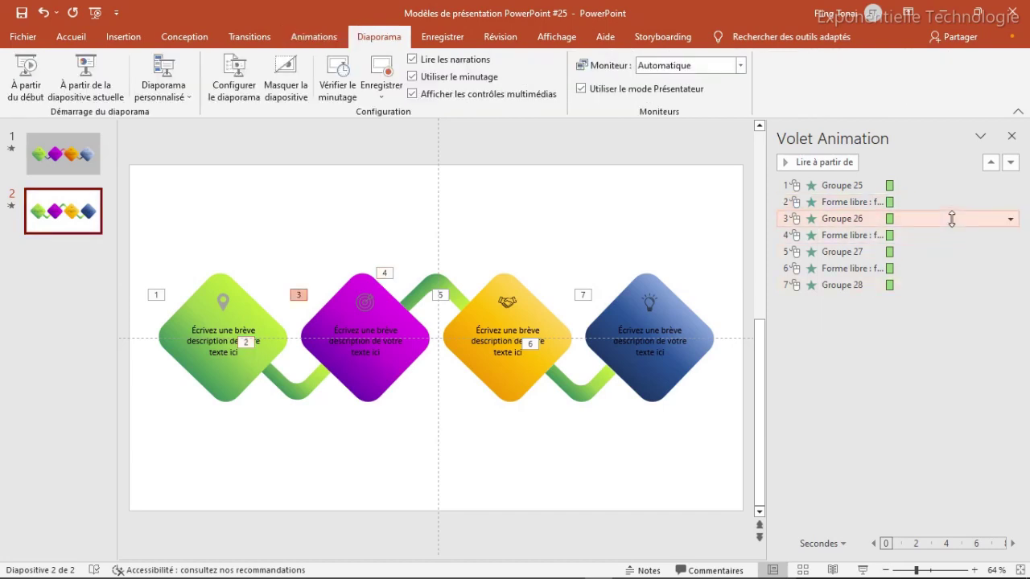
left_click(1010, 220)
left_click(909, 253)
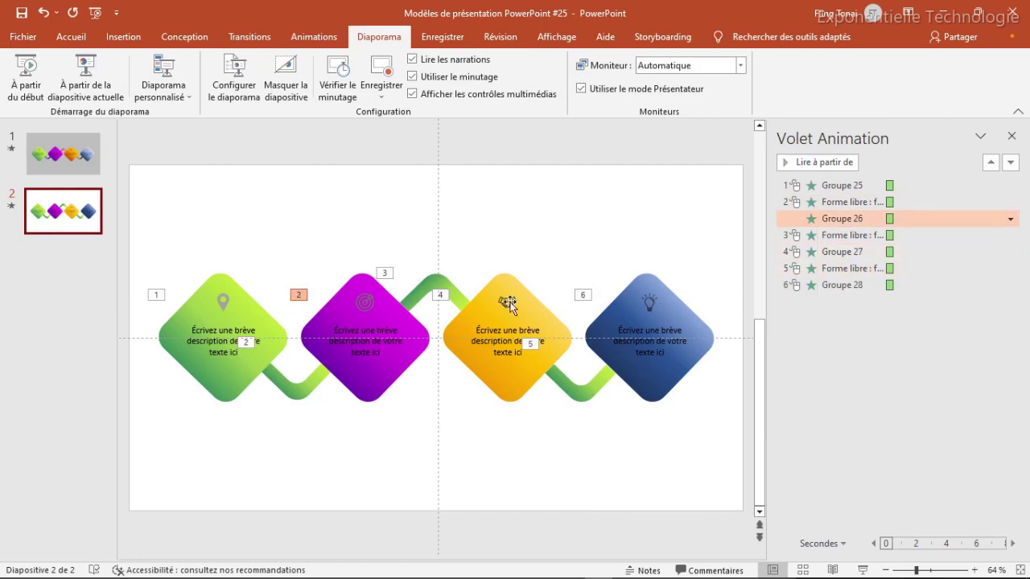
left_click(959, 253)
left_click(1010, 254)
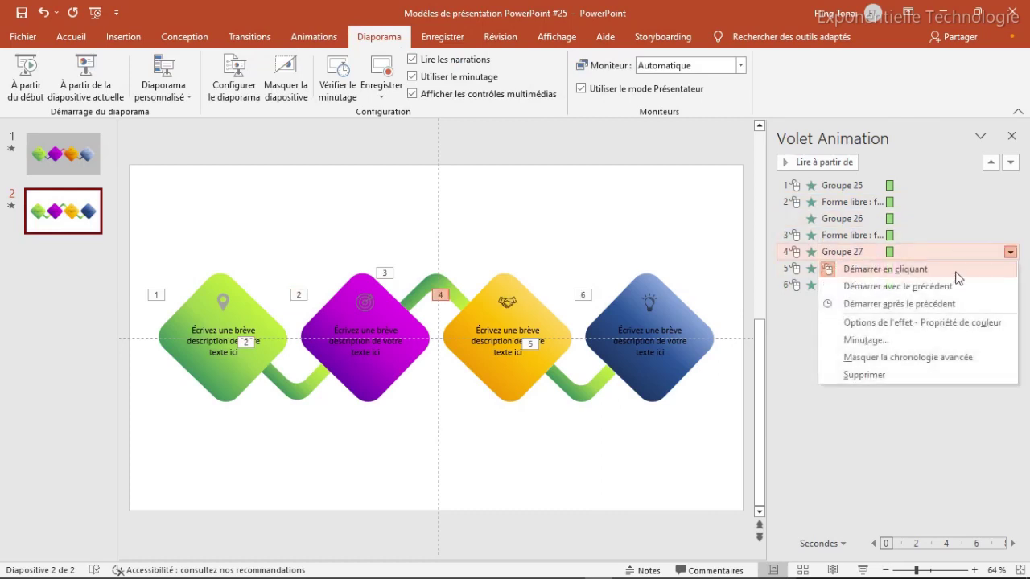
left_click(915, 304)
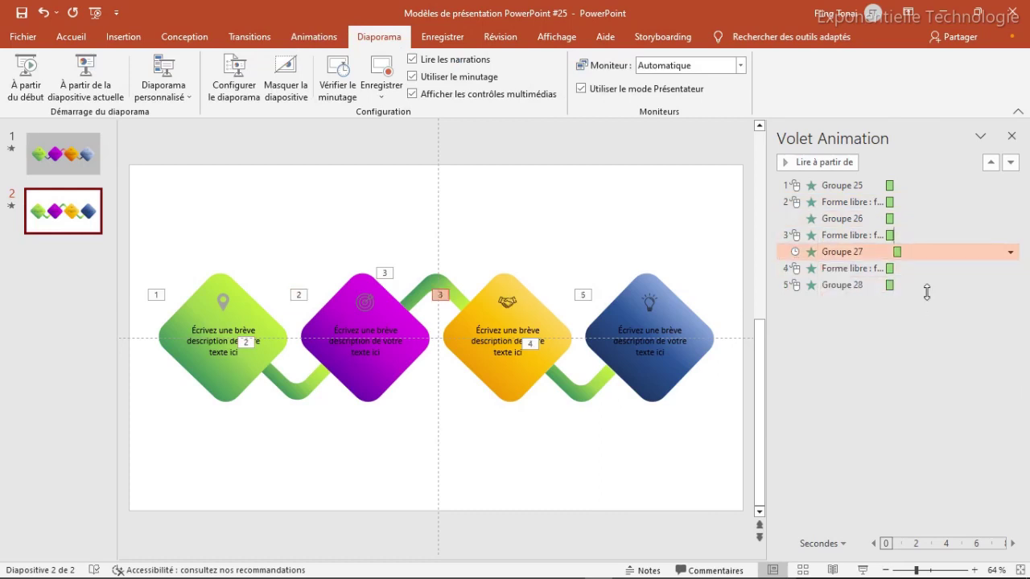
- Set Groupe 28 and Groupe 26 to start after the previous animation, then preview all
left_click(999, 286)
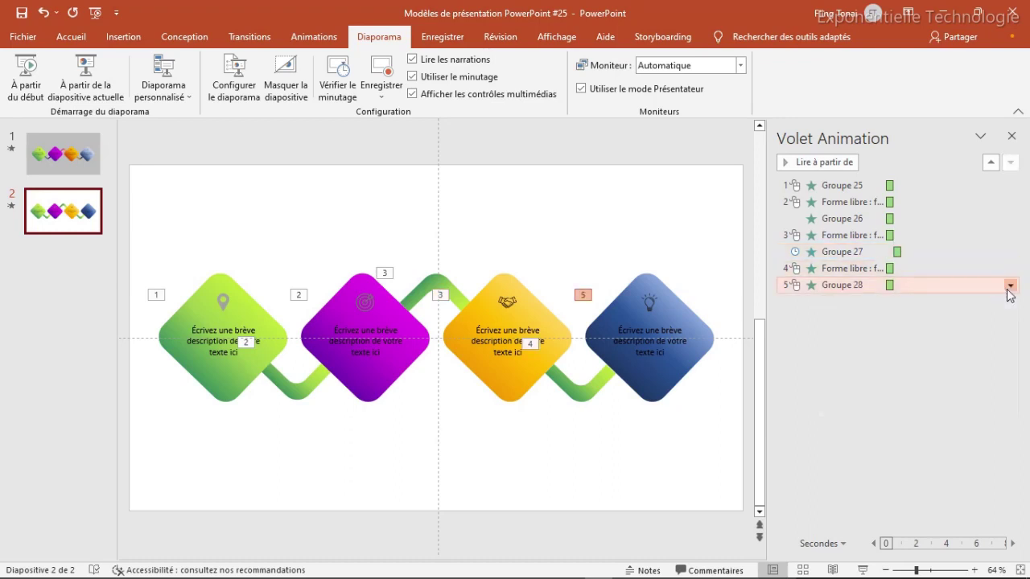
left_click(1010, 286)
left_click(905, 336)
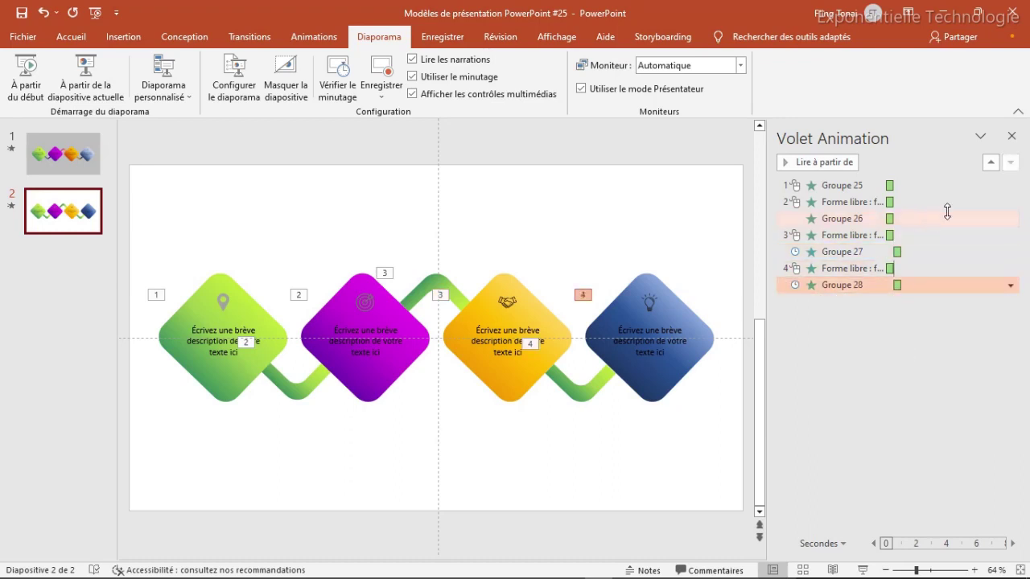
left_click(947, 212)
left_click(1011, 220)
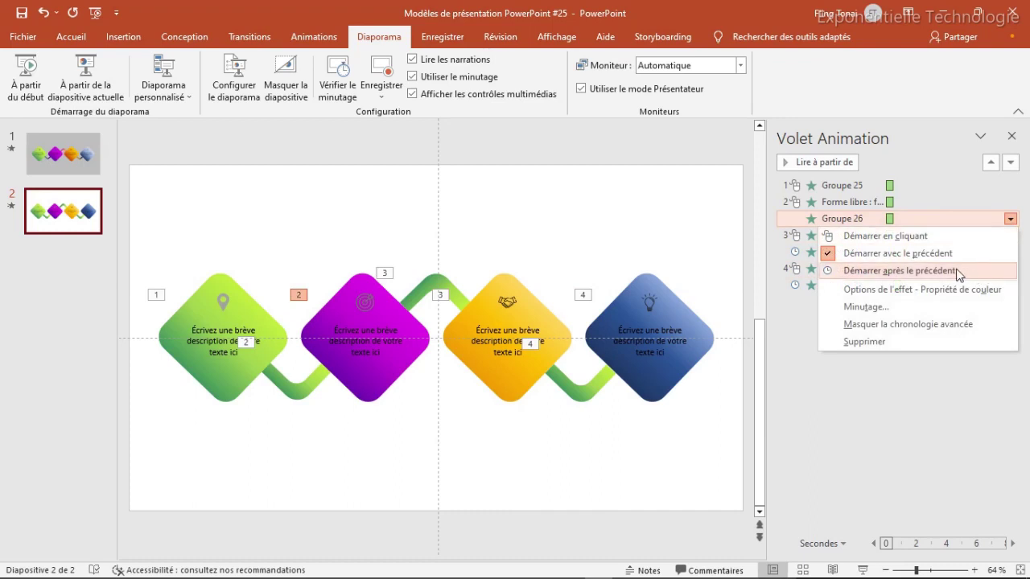
left_click(958, 272)
left_click(920, 320)
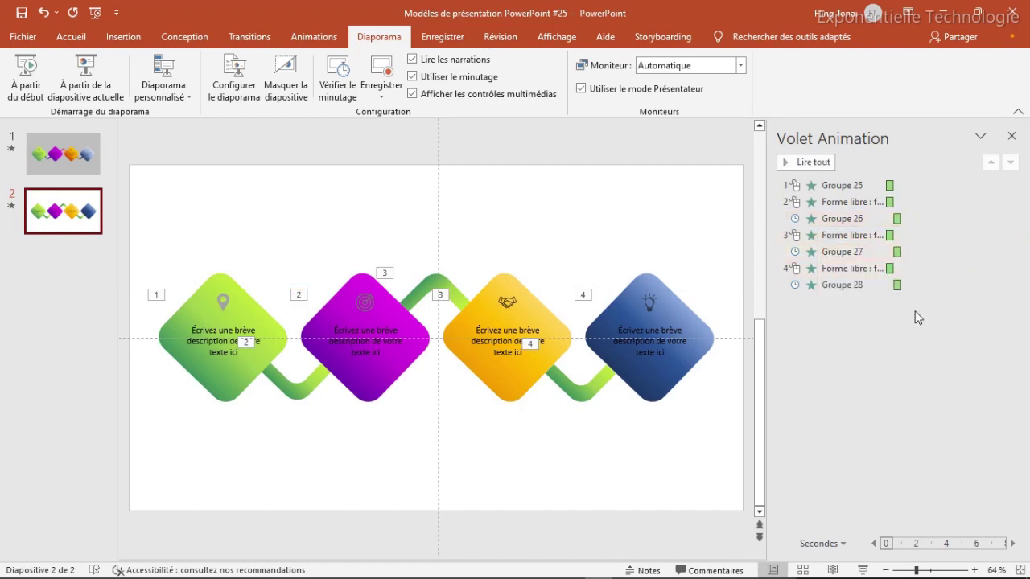
left_click(804, 163)
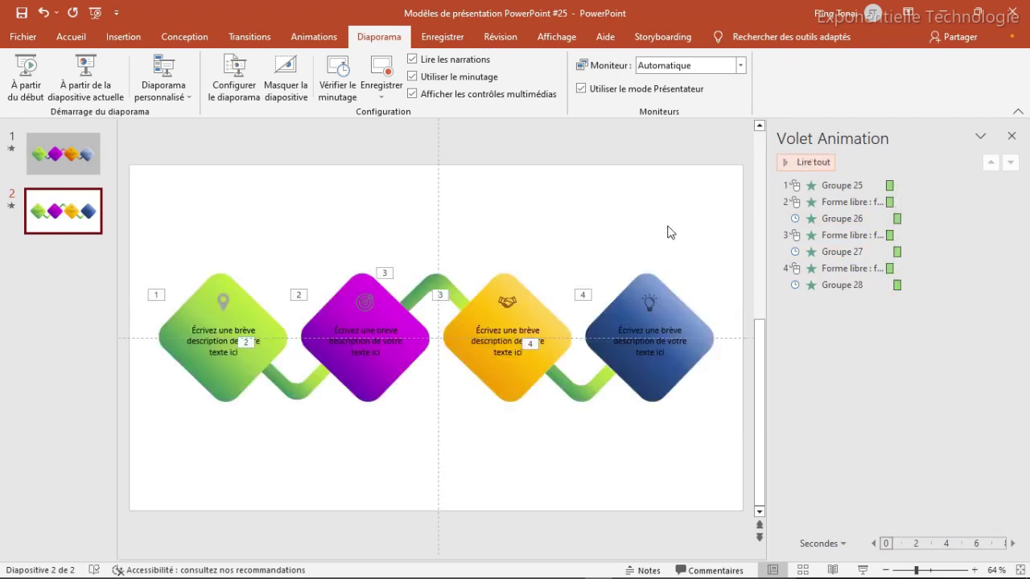
- Close the animation pane and run the slideshow from the current slide
left_click(1010, 133)
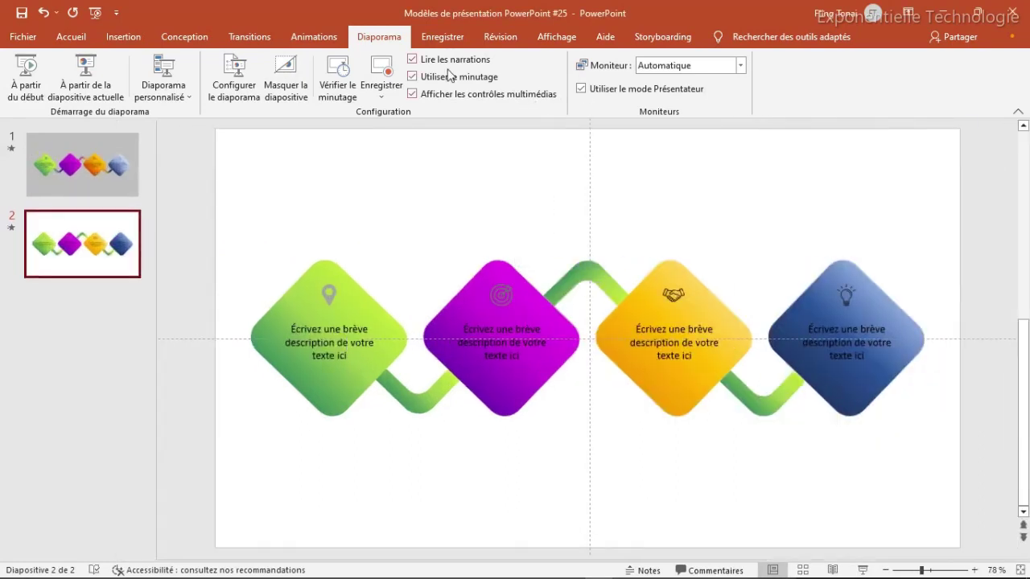
left_click(103, 90)
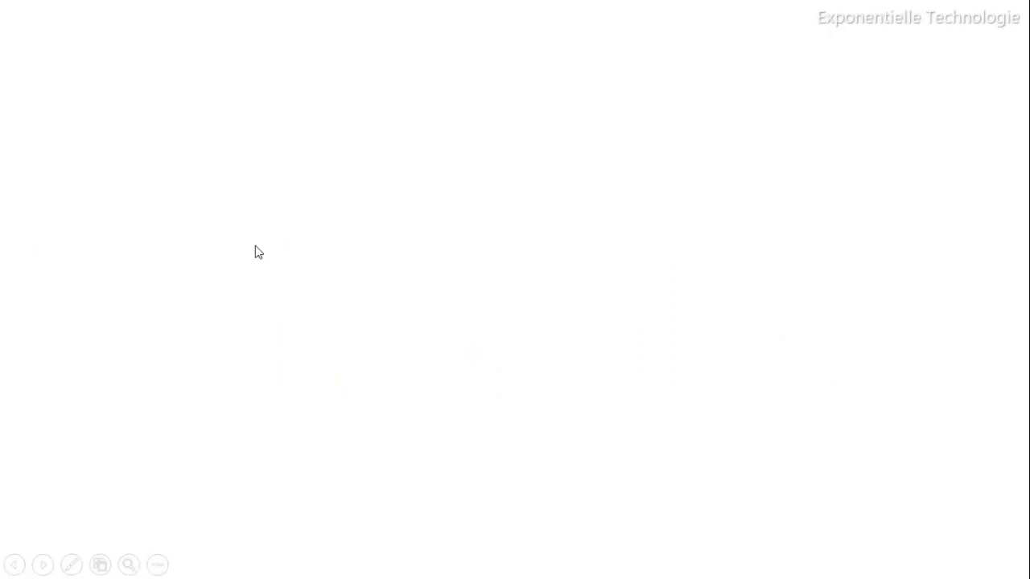